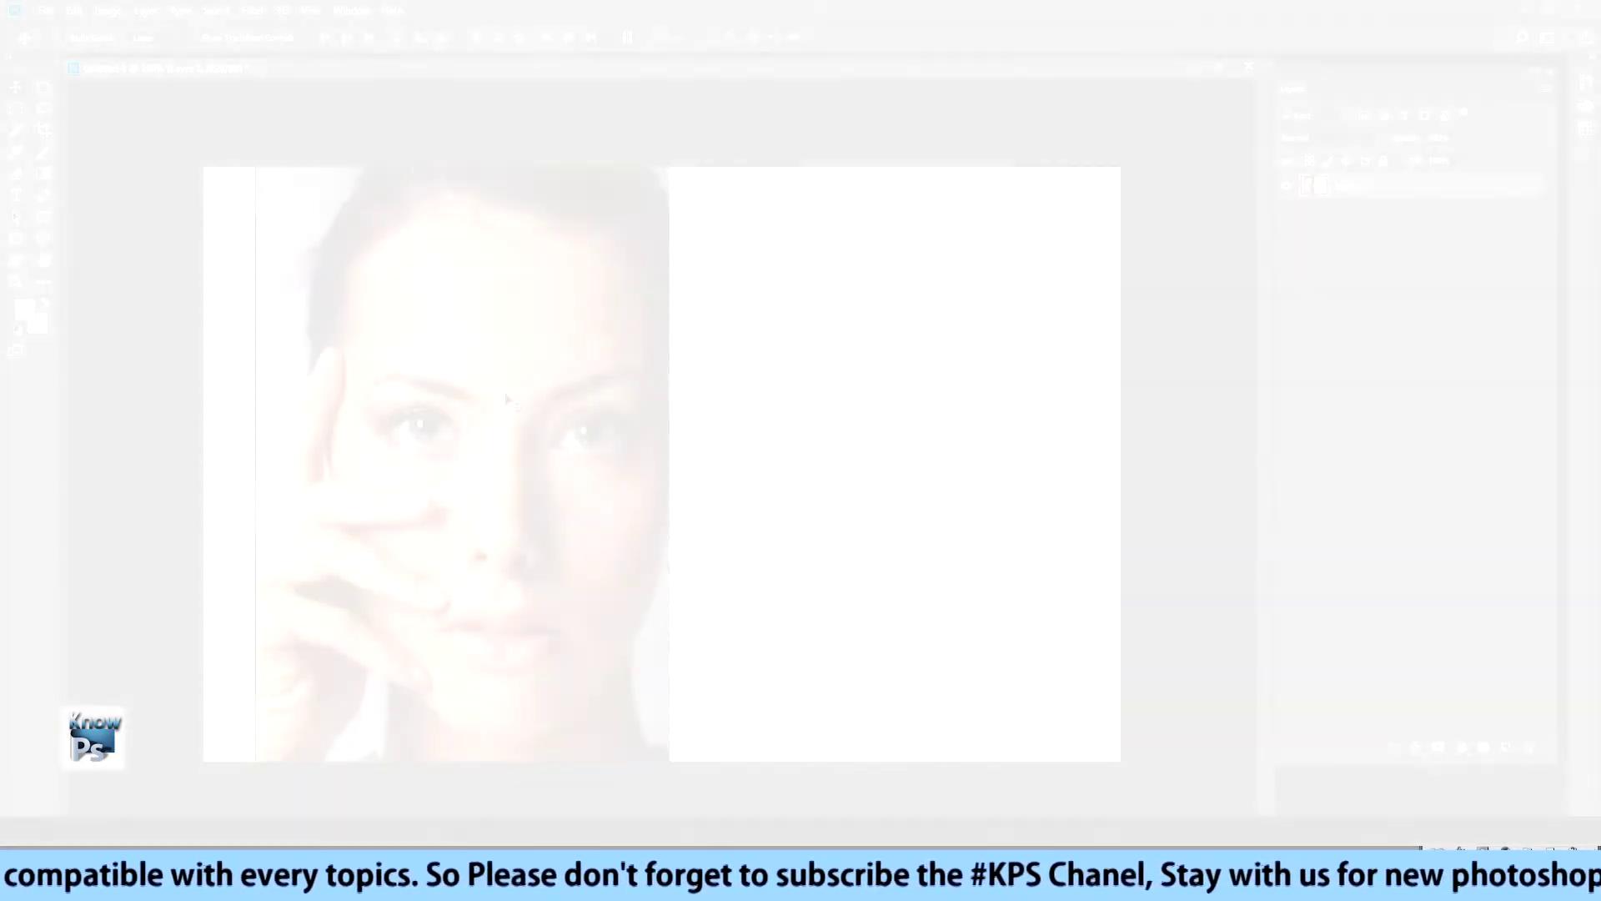
- Alt-drag a portrait copy to the right half, then duplicate that copy layer with Ctrl+J
left_click_drag(458, 412, 478, 407)
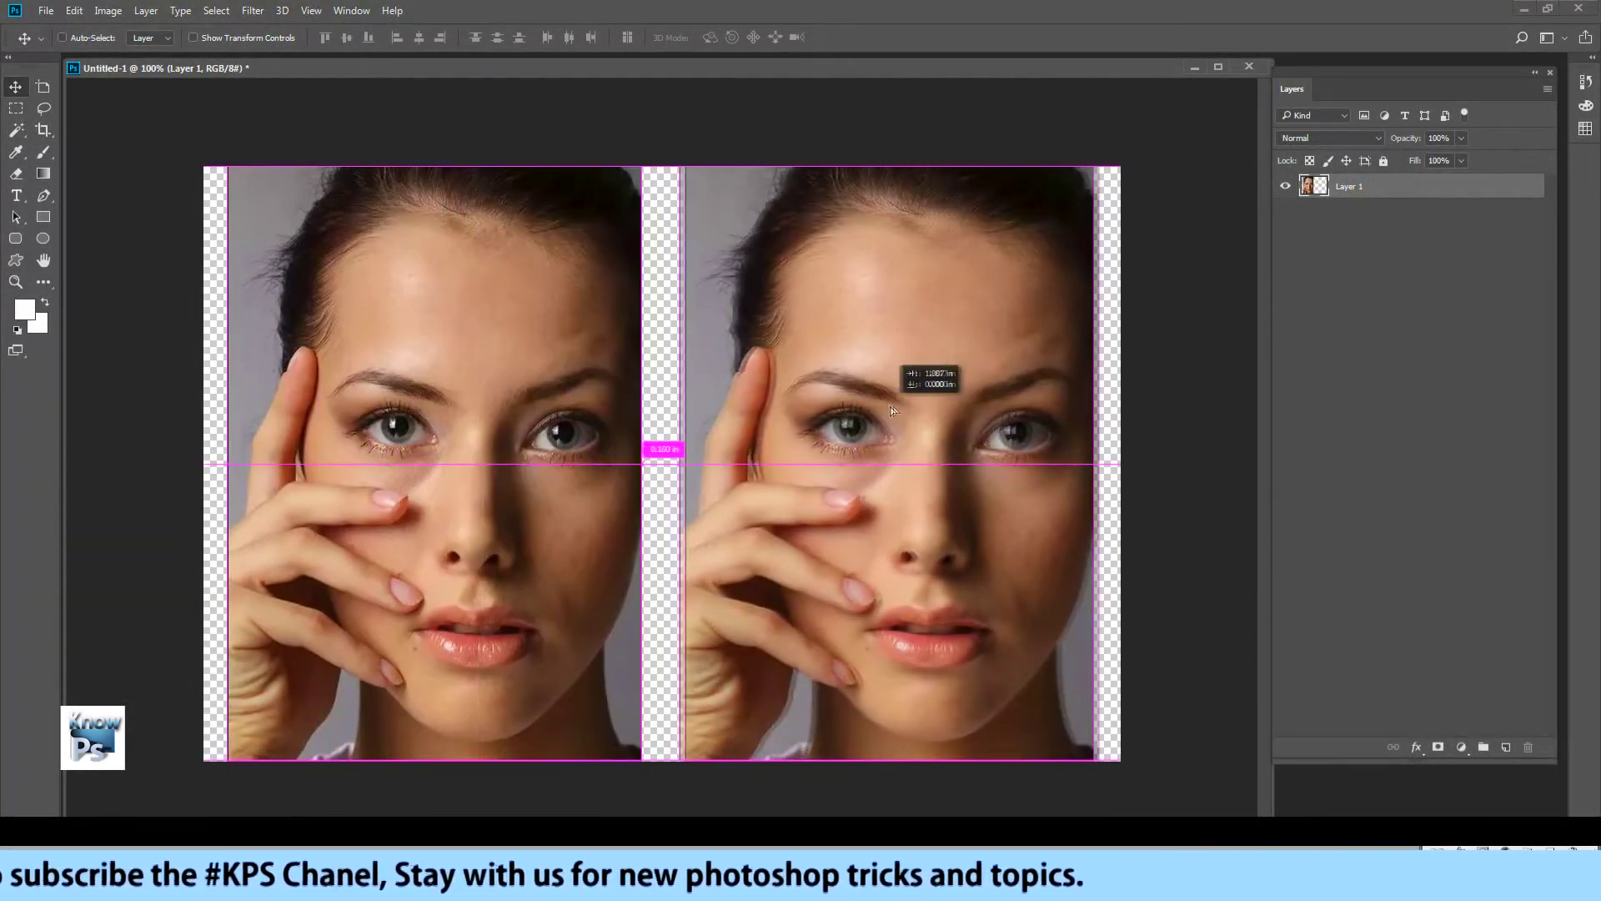
left_click_drag(734, 407, 875, 407)
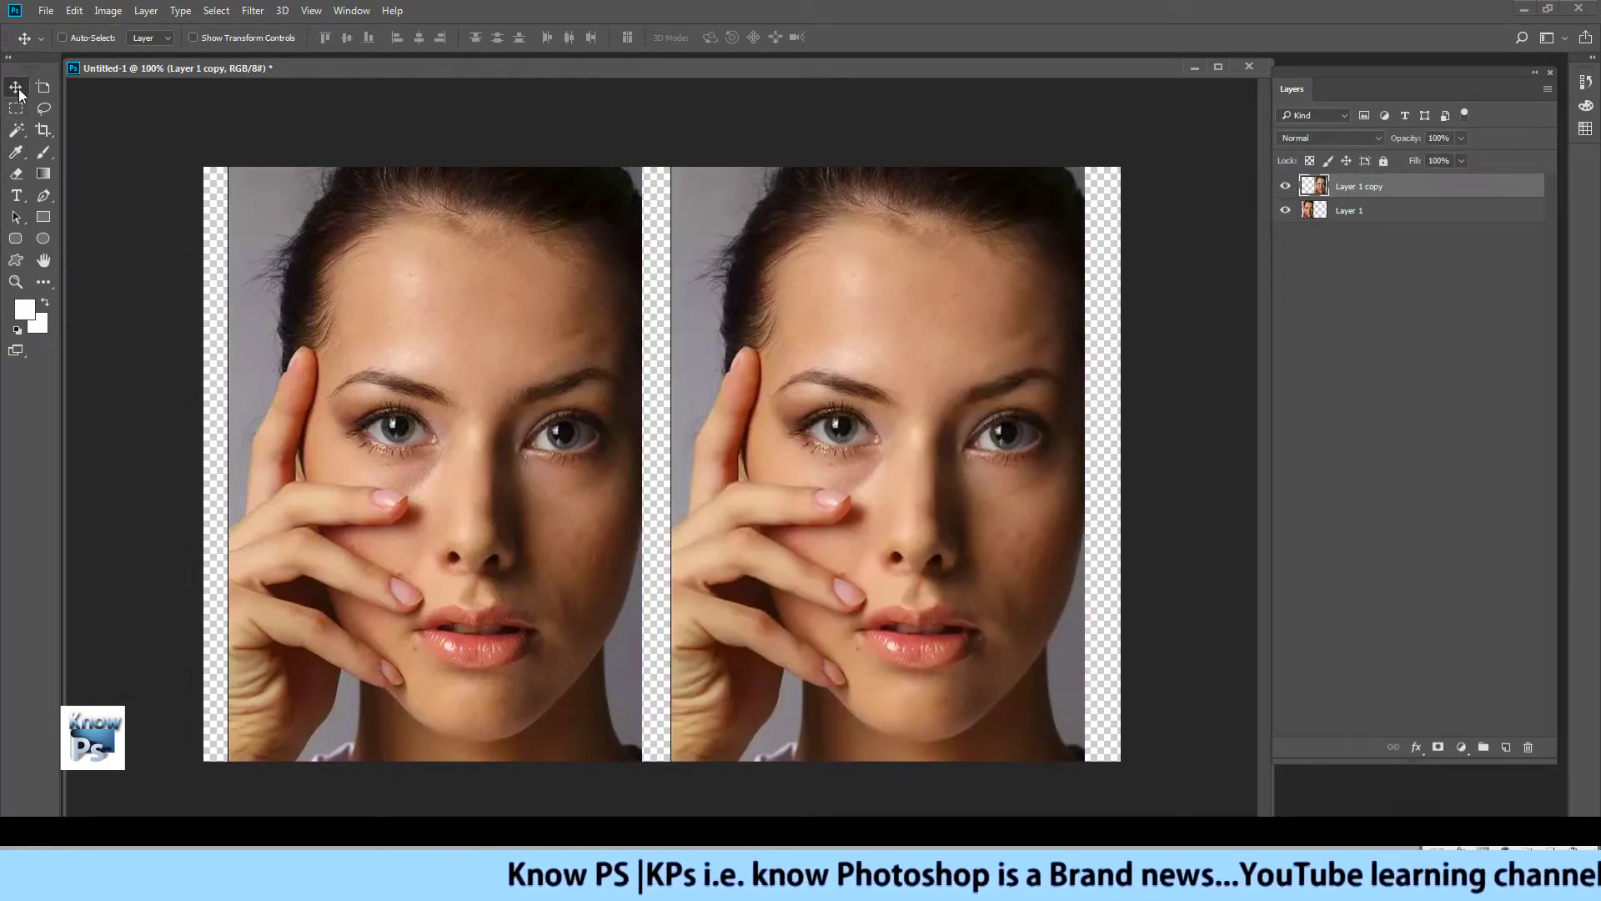
right_click(1399, 193)
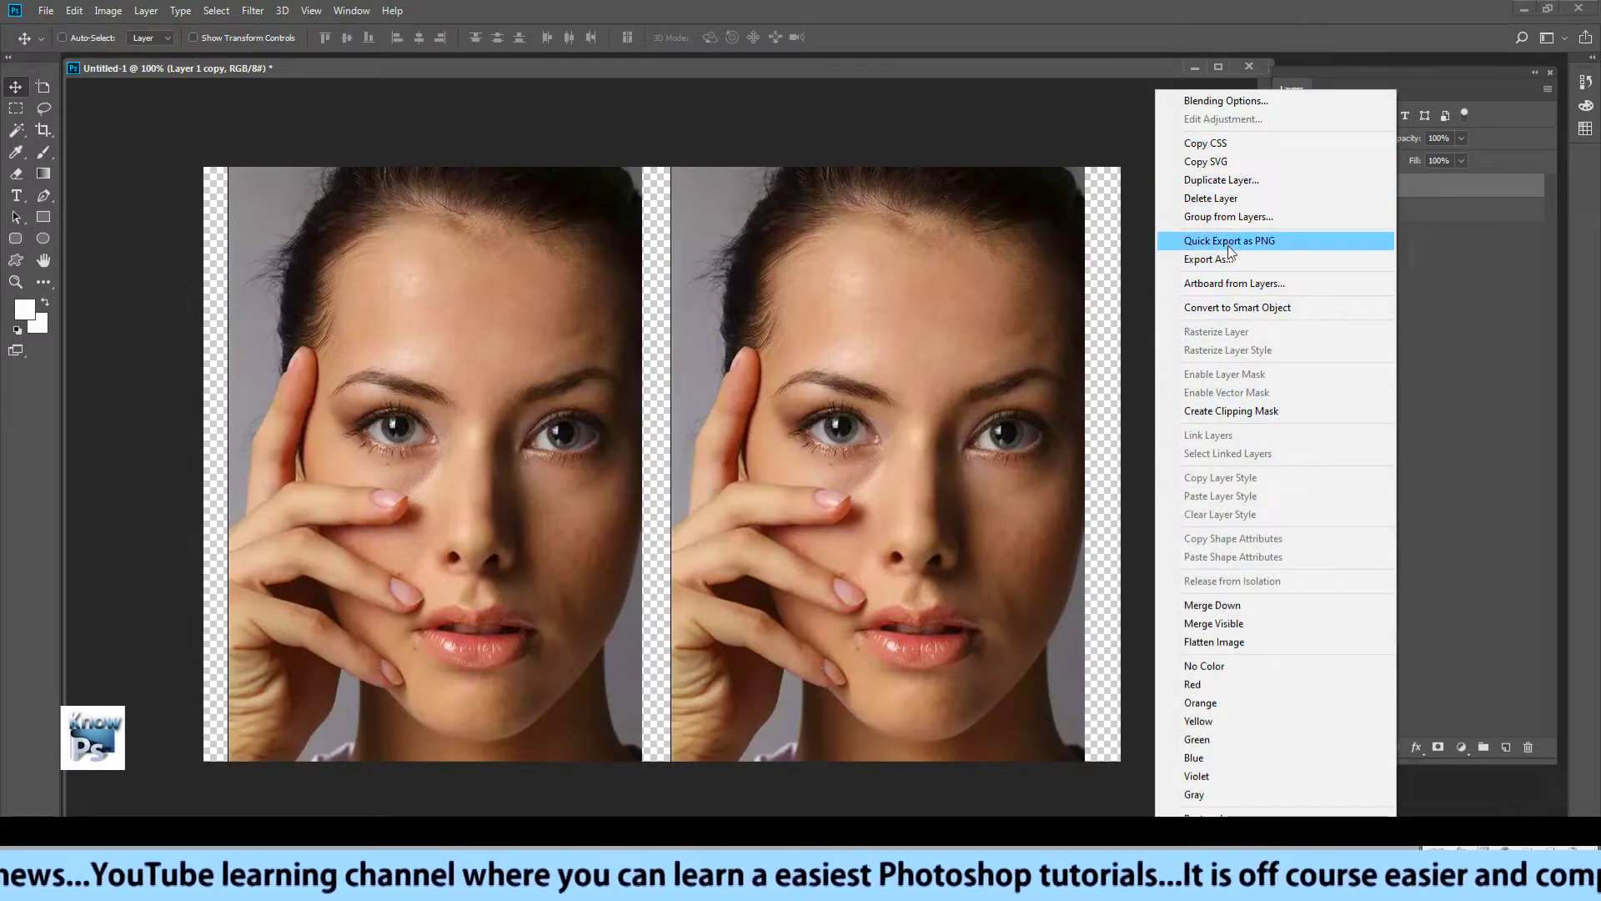
left_click(1446, 177)
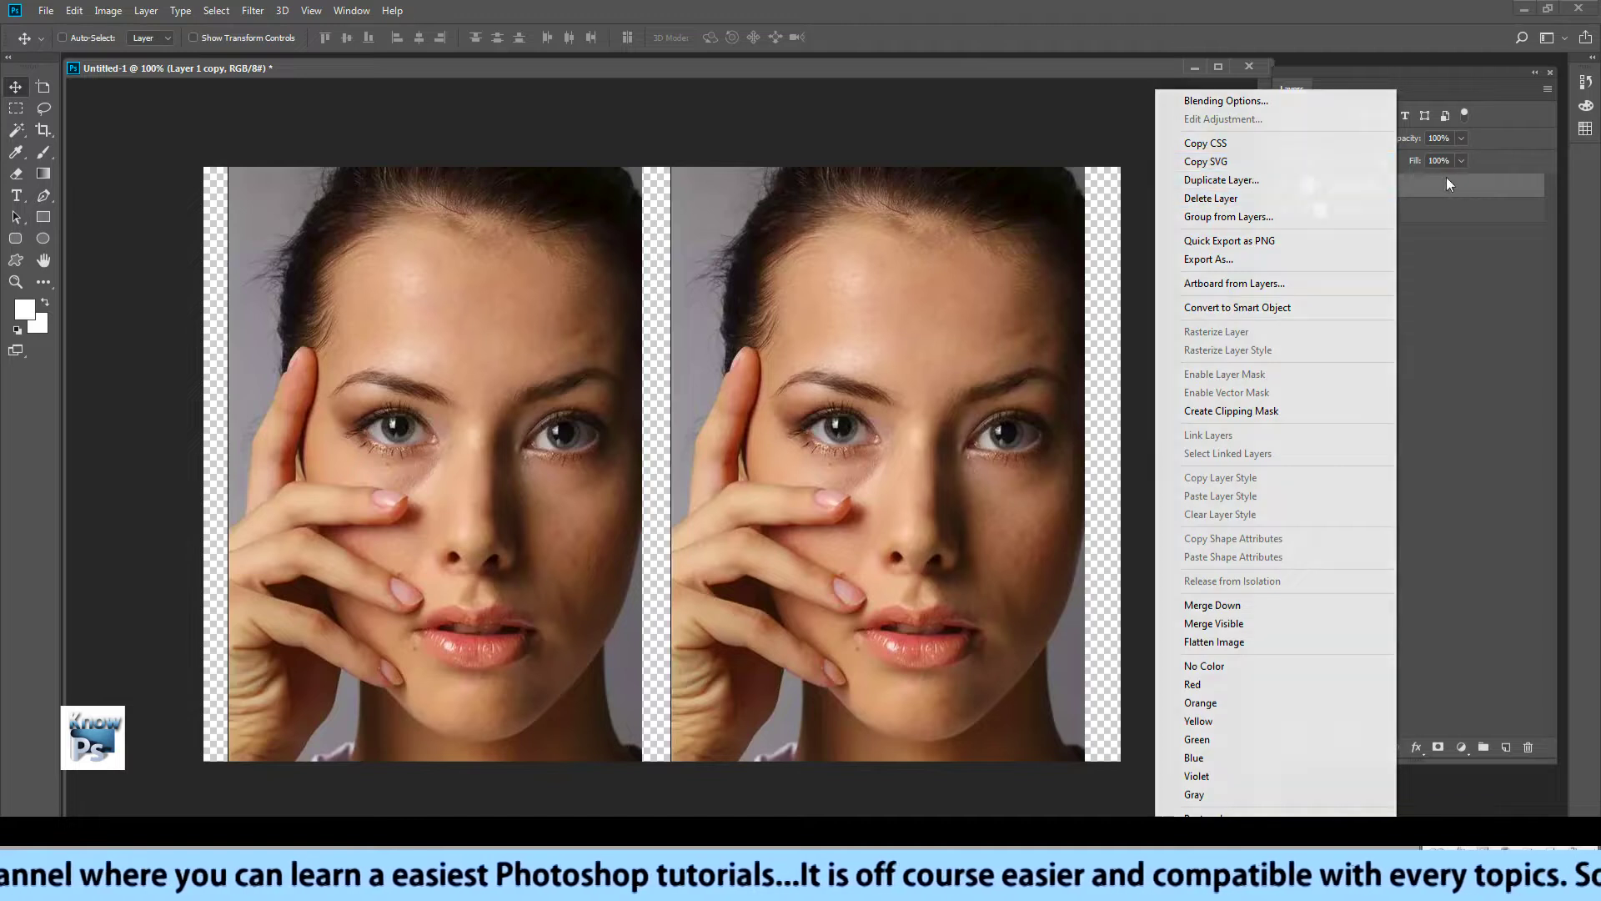
right_click(1398, 192)
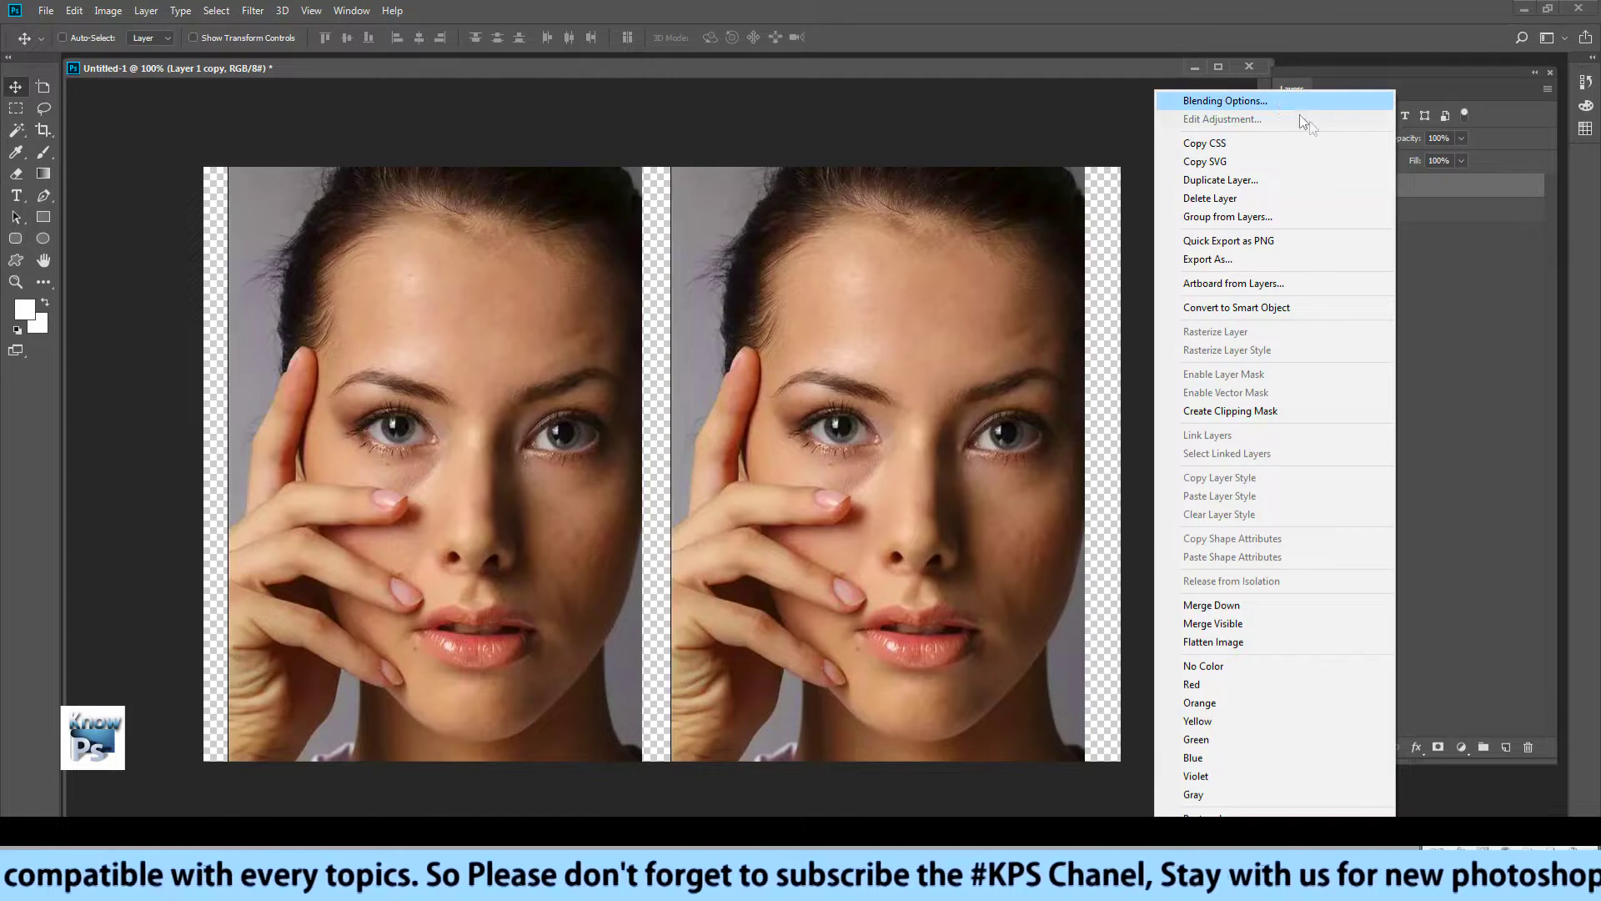
left_click(1469, 191)
key("ctrl+j")
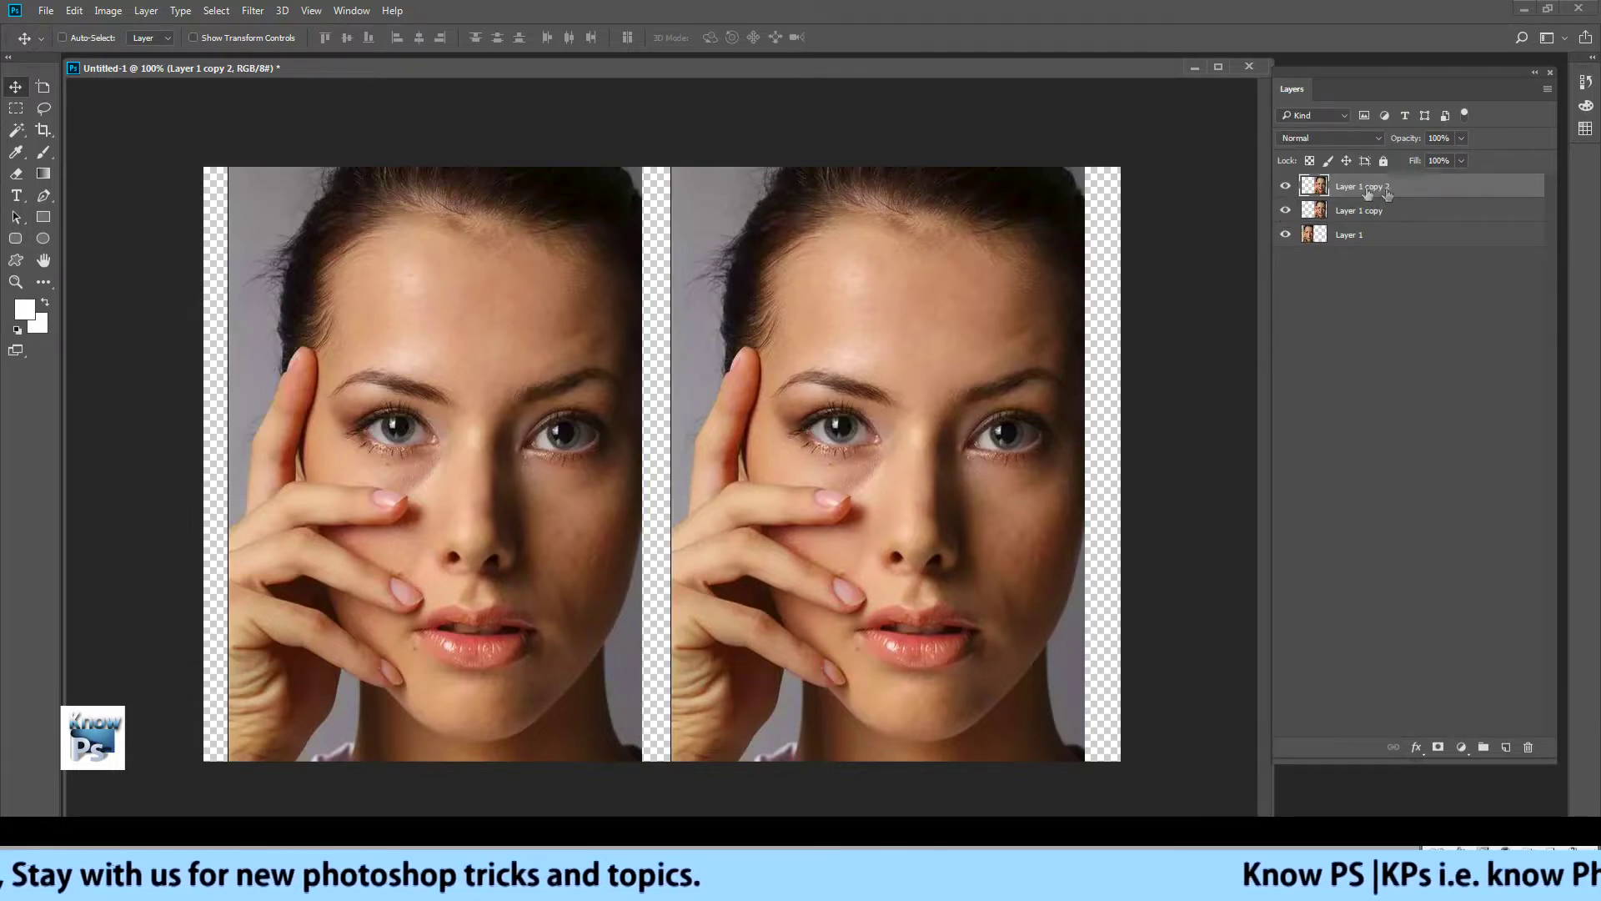
- Hide Layer 1 and smooth the top portrait copy with Smart Blur (radius 3.0, threshold 25.0)
left_click(1285, 187)
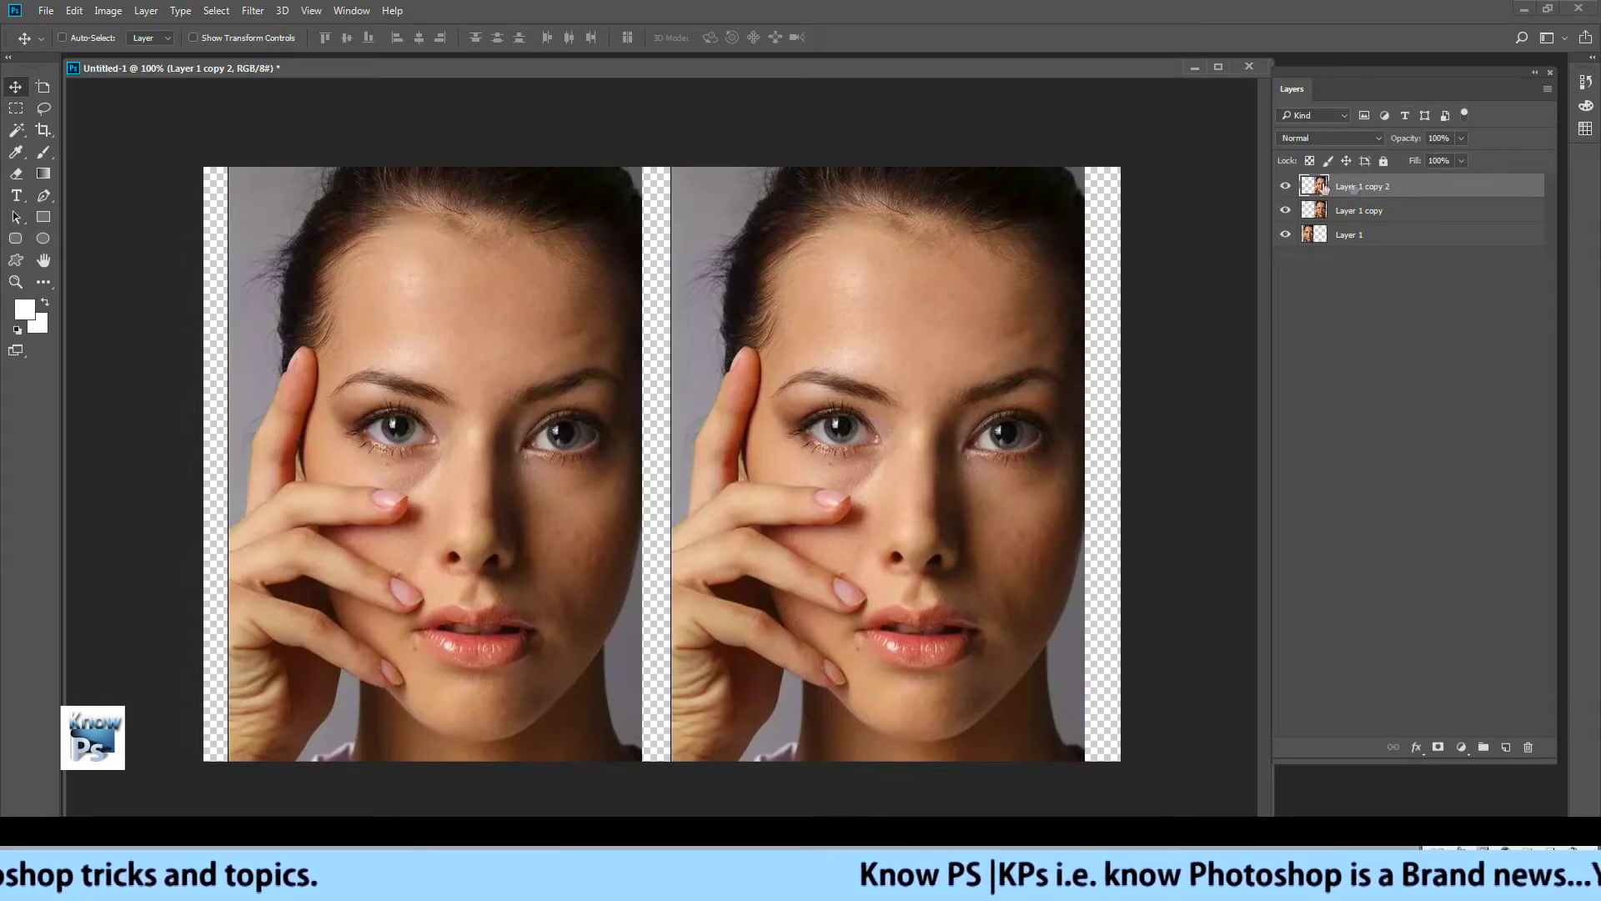
left_click(1285, 237)
left_click(246, 12)
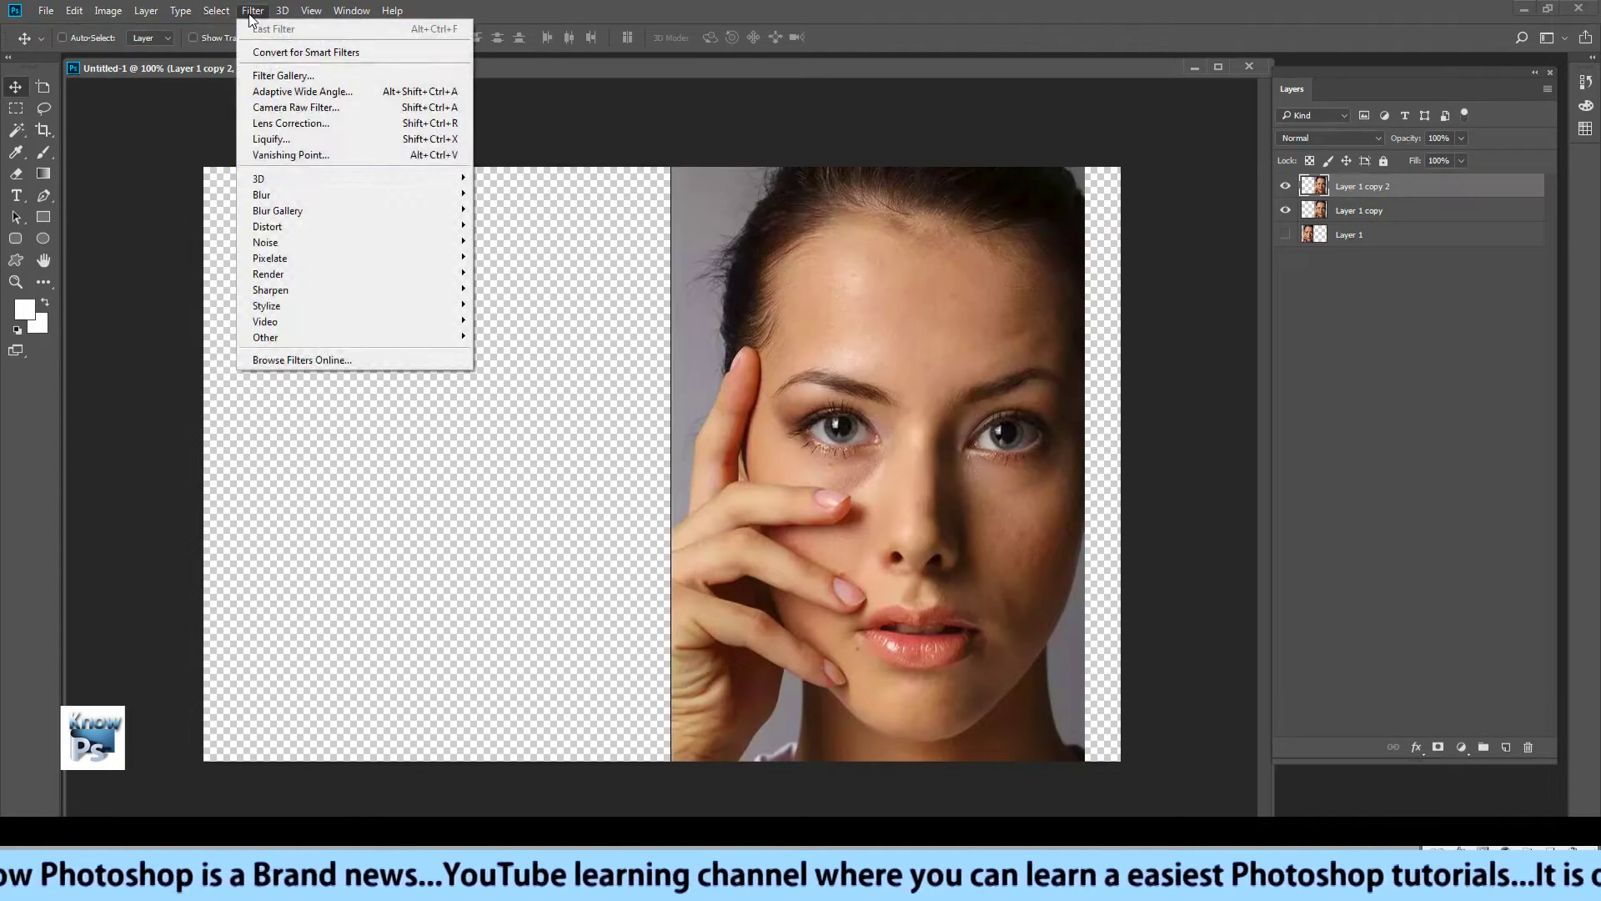
mouse_move(260, 193)
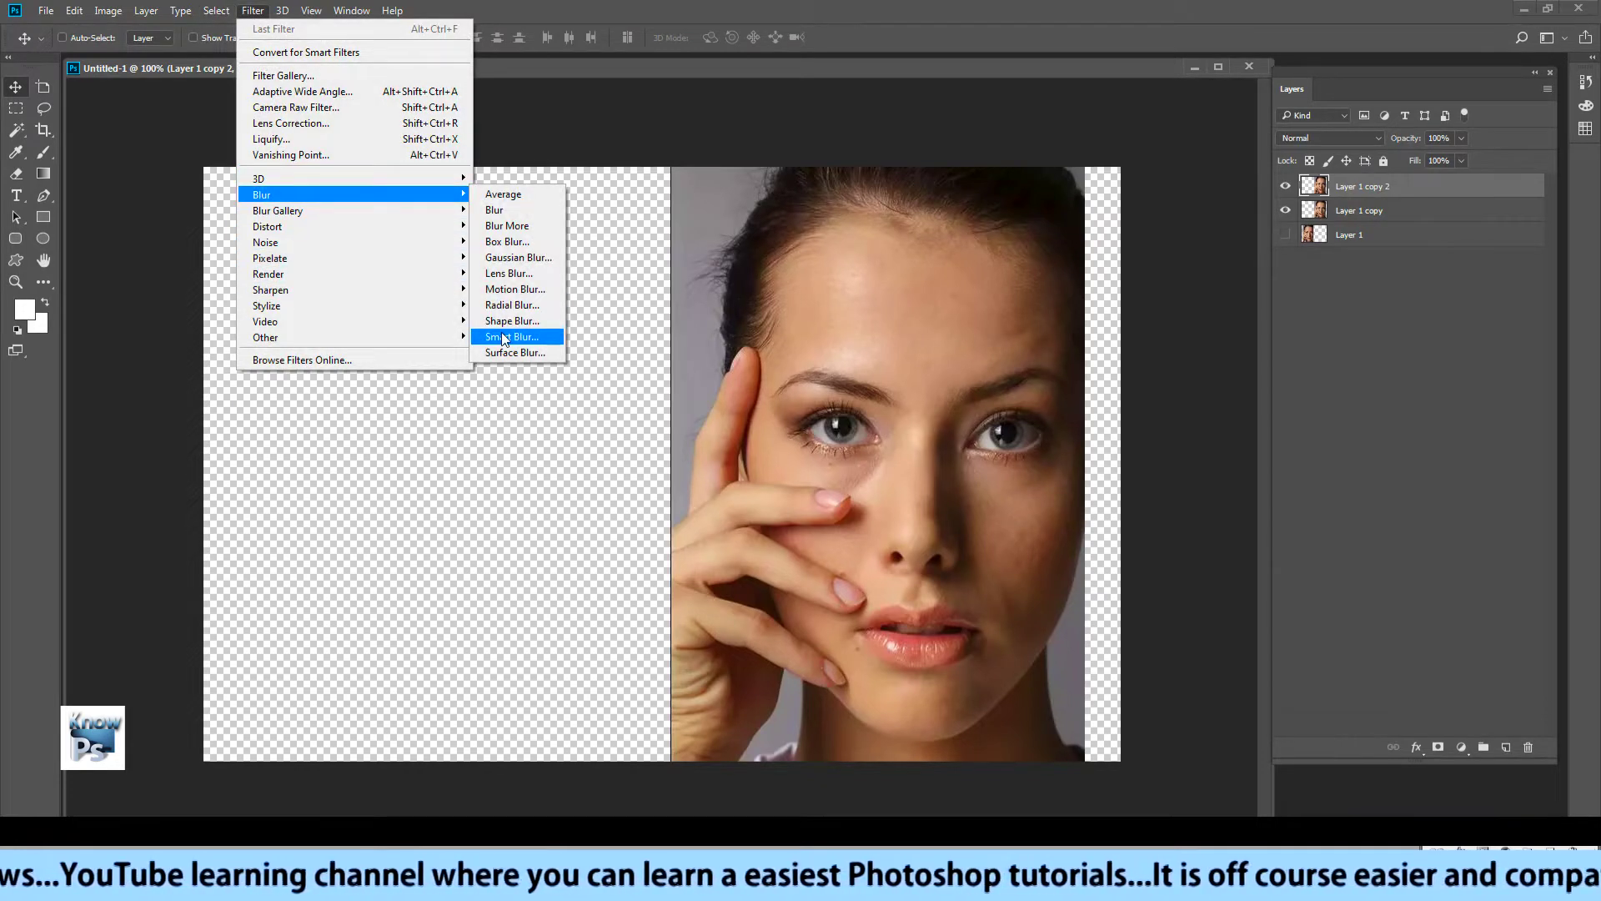
left_click(503, 336)
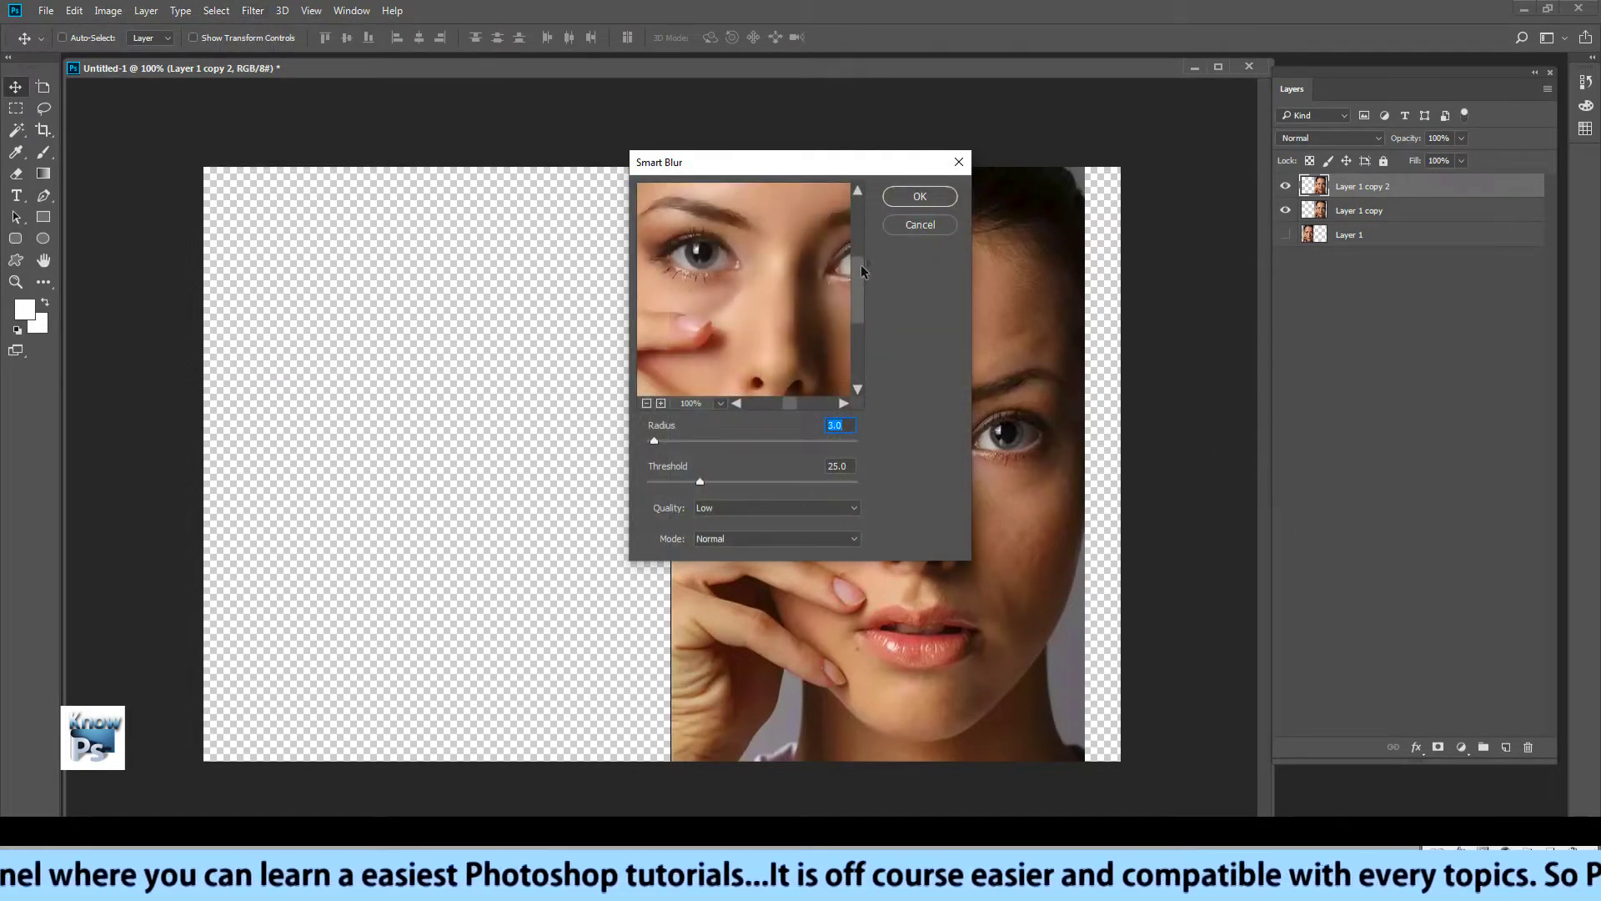
left_click(923, 198)
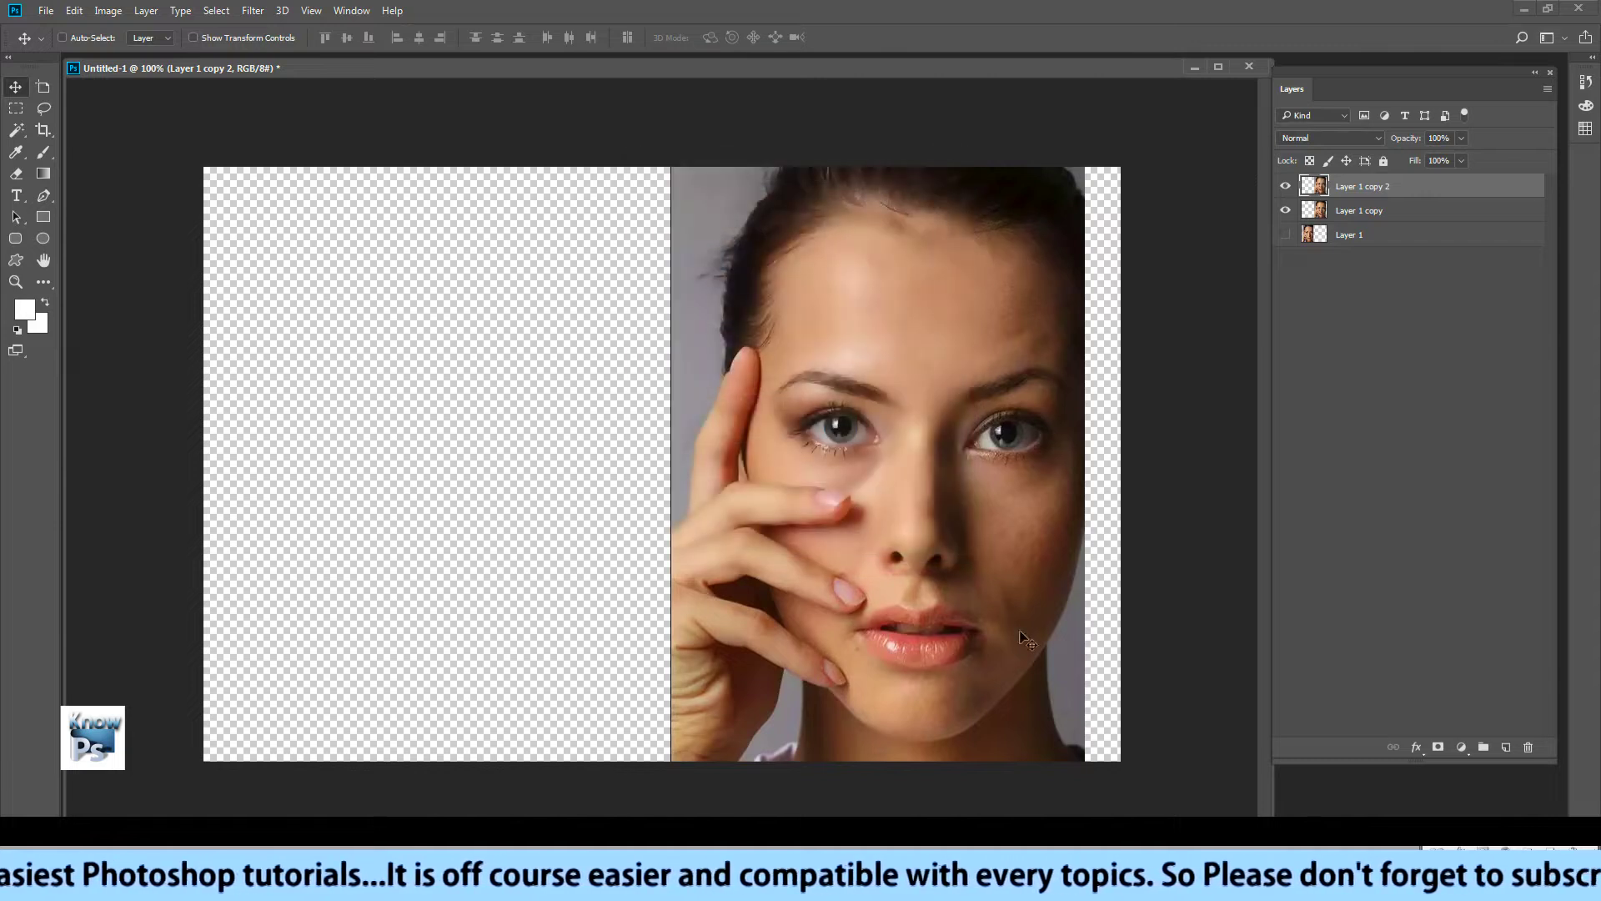
- Select the Brush tool and adjust its opacity, flow and tip settings
left_click(47, 161)
left_click(349, 39)
left_click(455, 38)
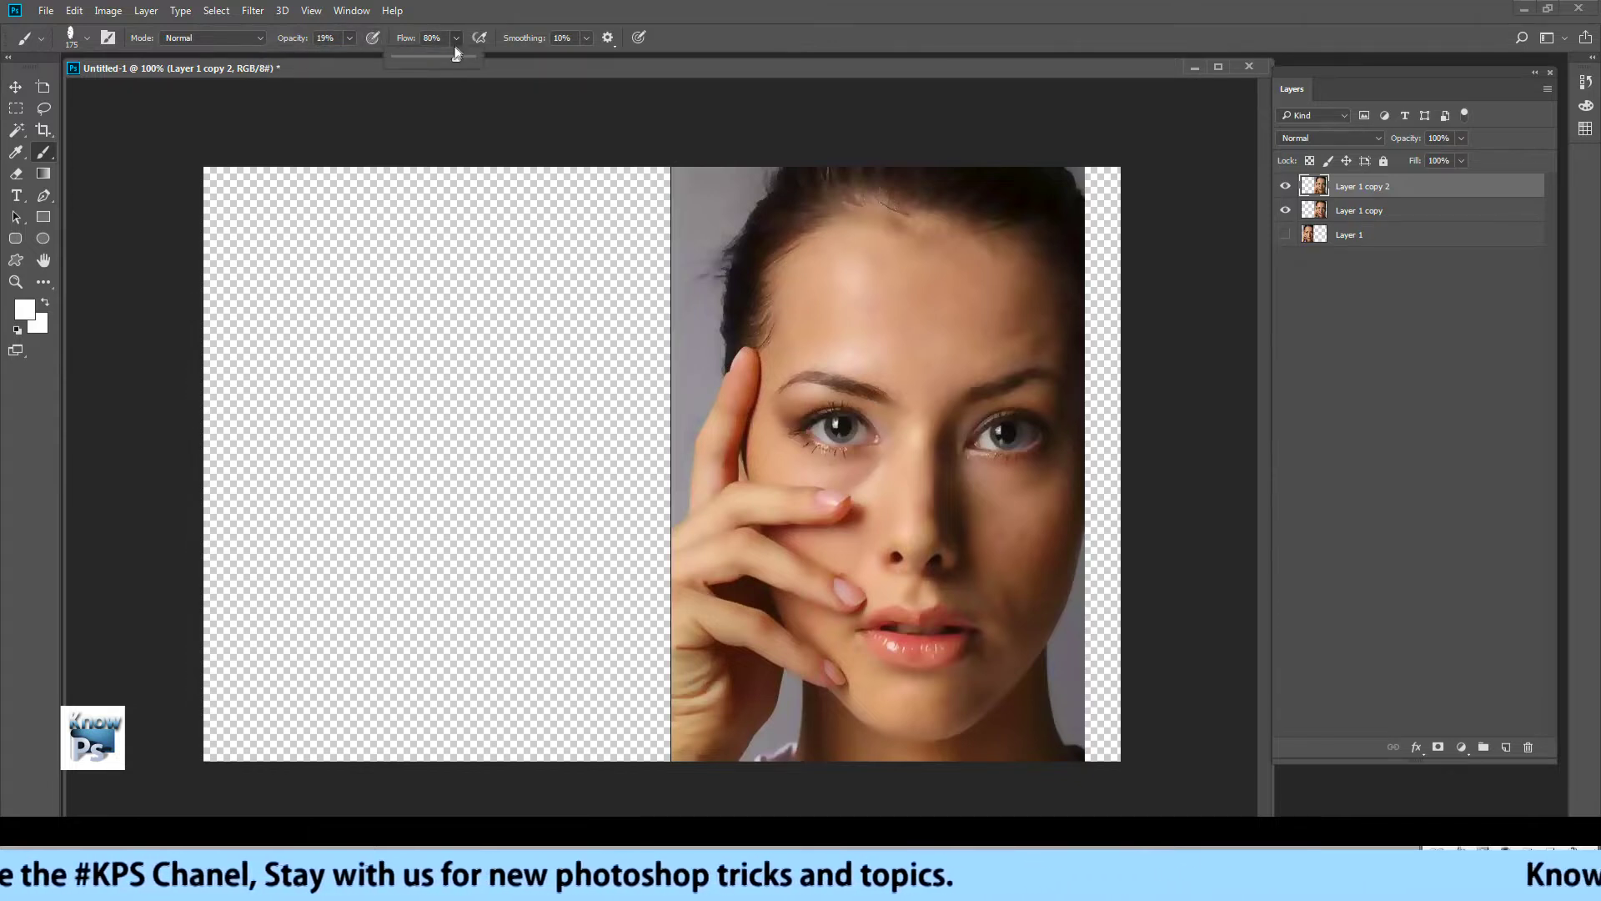
right_click(42, 152)
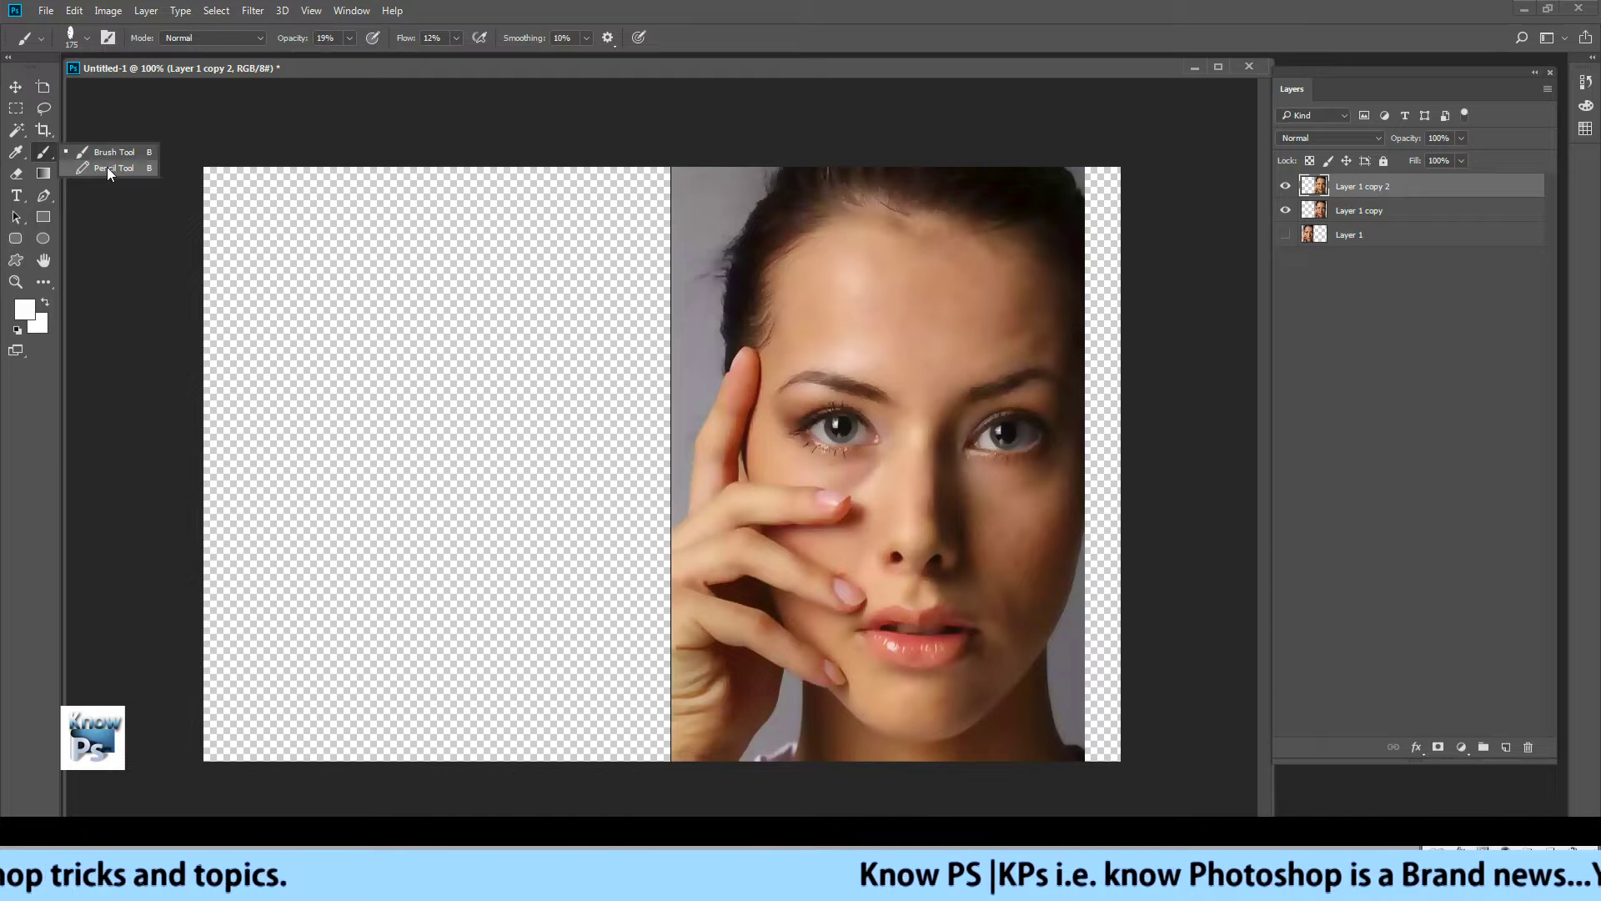
left_click(104, 153)
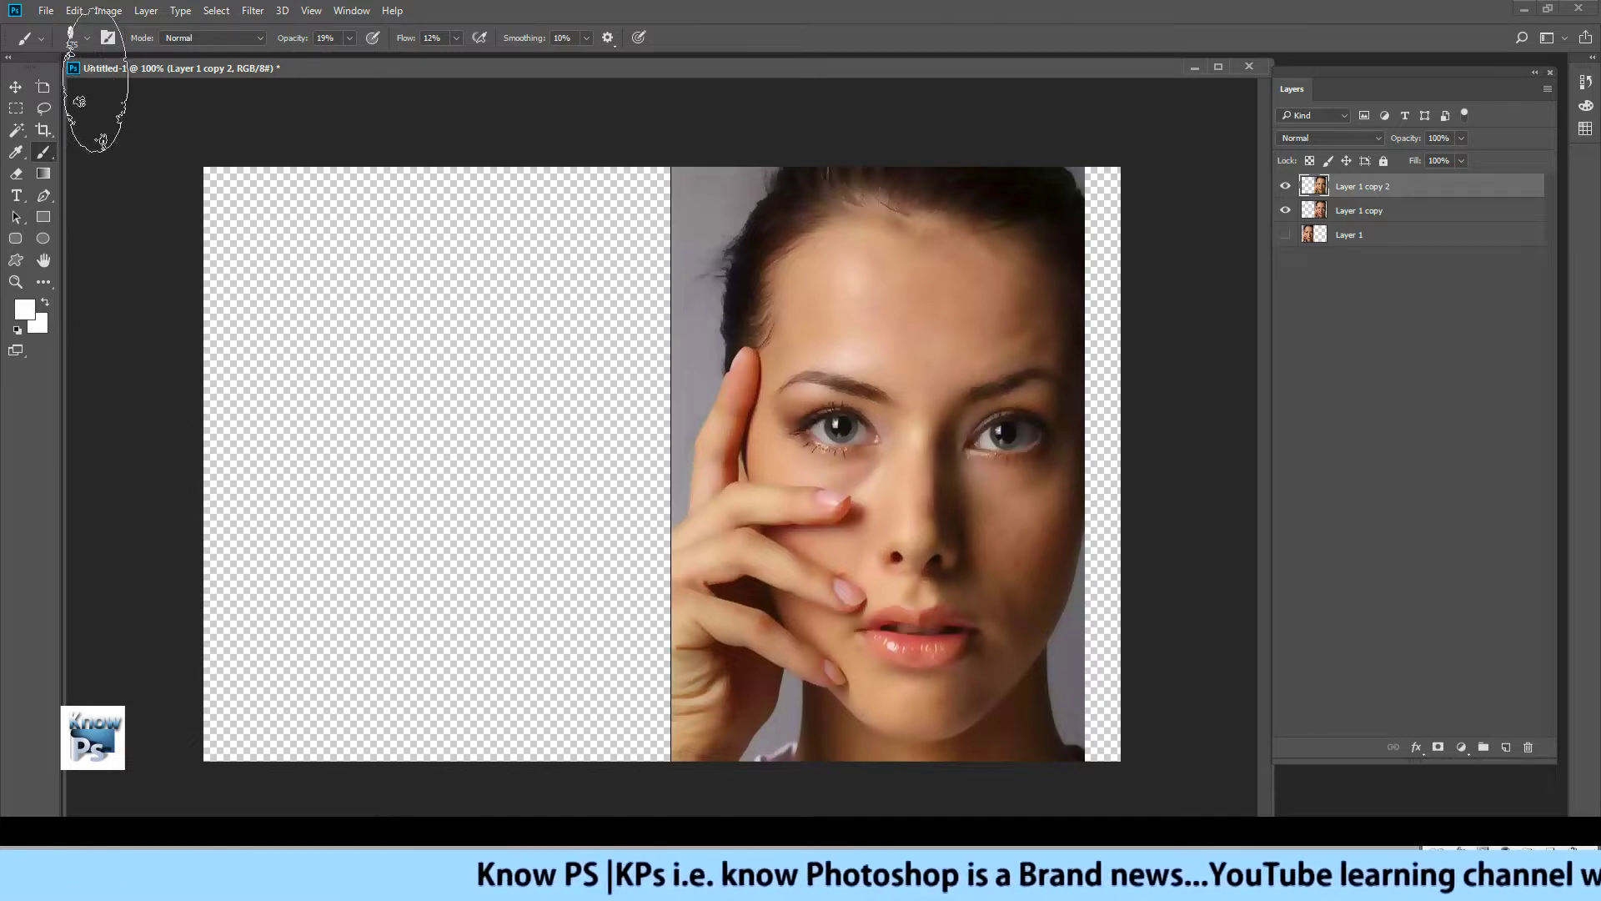
left_click(88, 38)
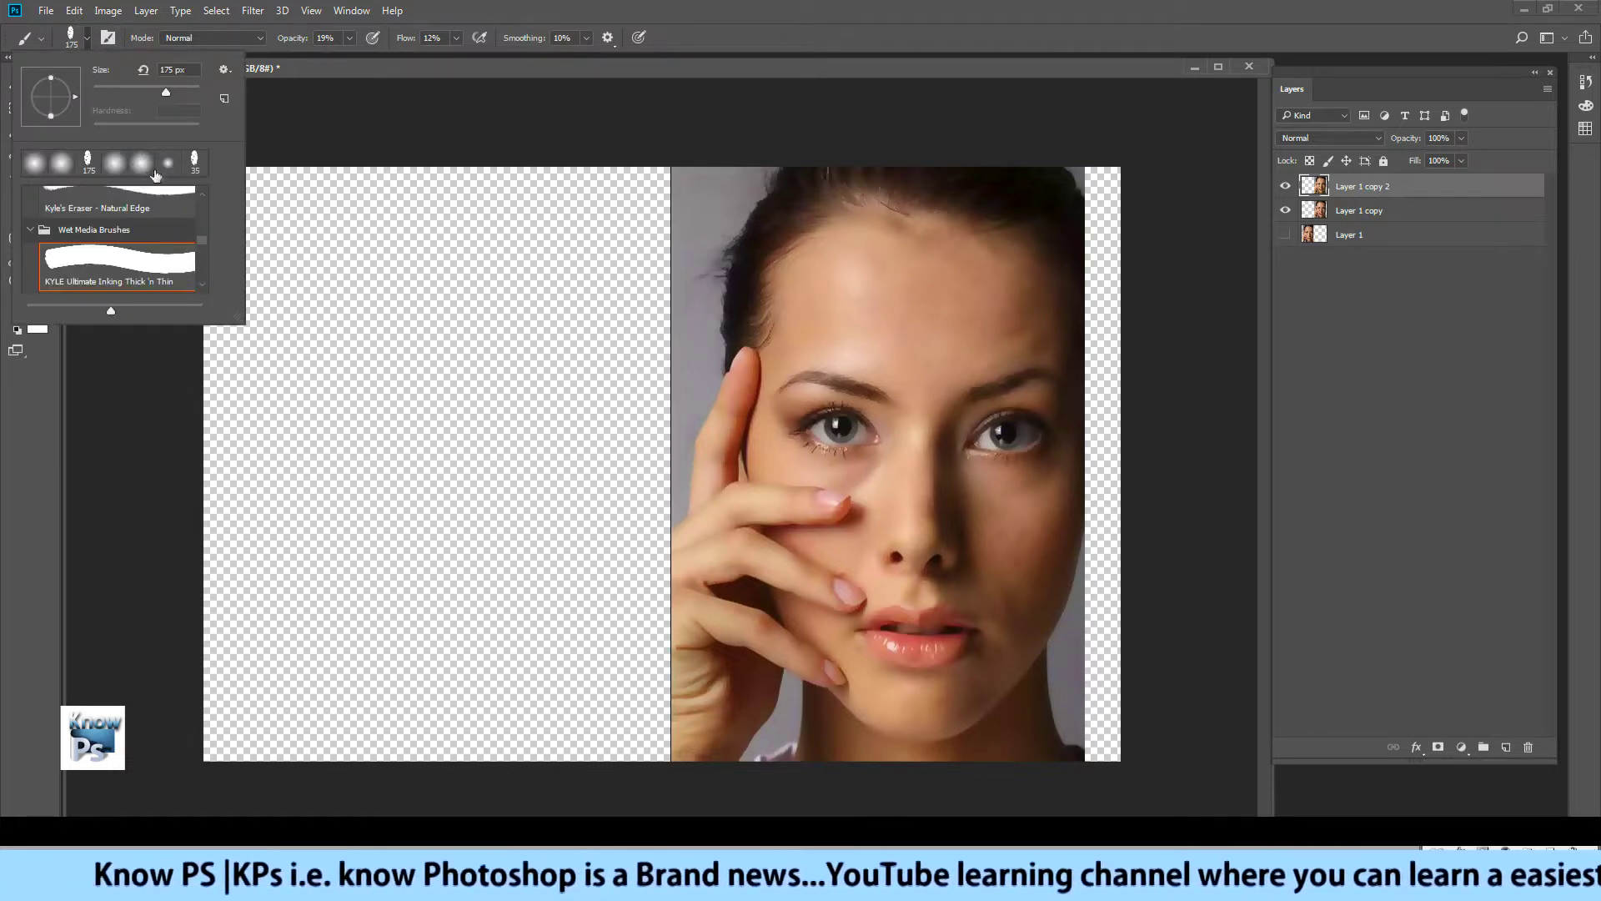
- Switch to the Eraser, add new Layer 2, and reduce eraser size, flow to 18% and opacity
key("e")
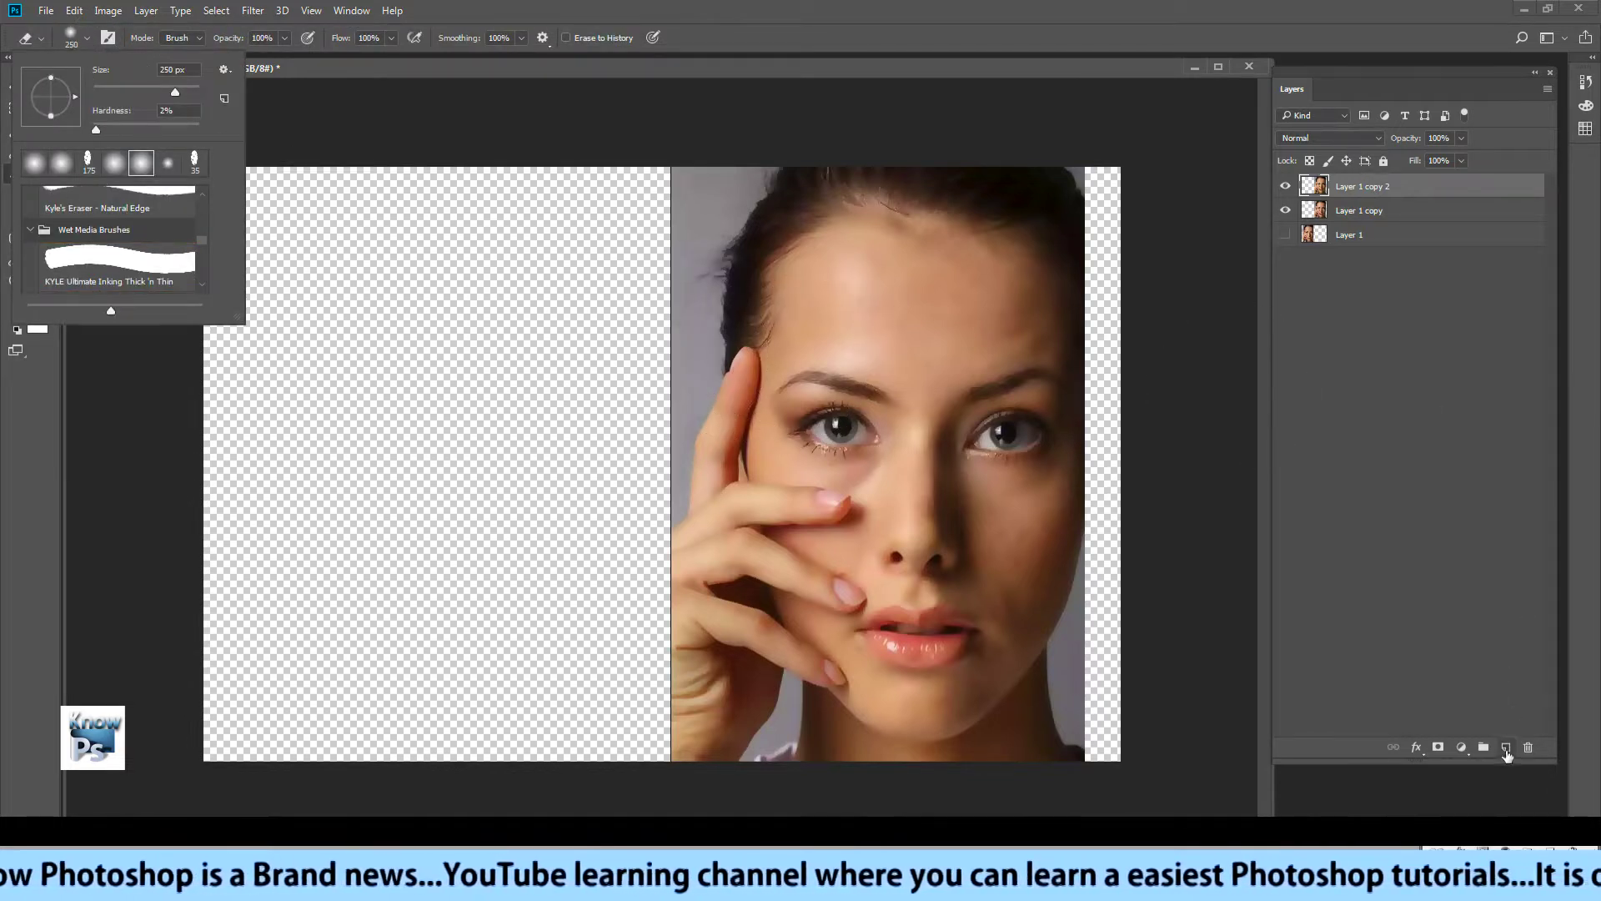
left_click(1505, 748)
key("bracketleft")
key("bracketleft")
key("bracketleft")
key("bracketleft")
key("bracketleft")
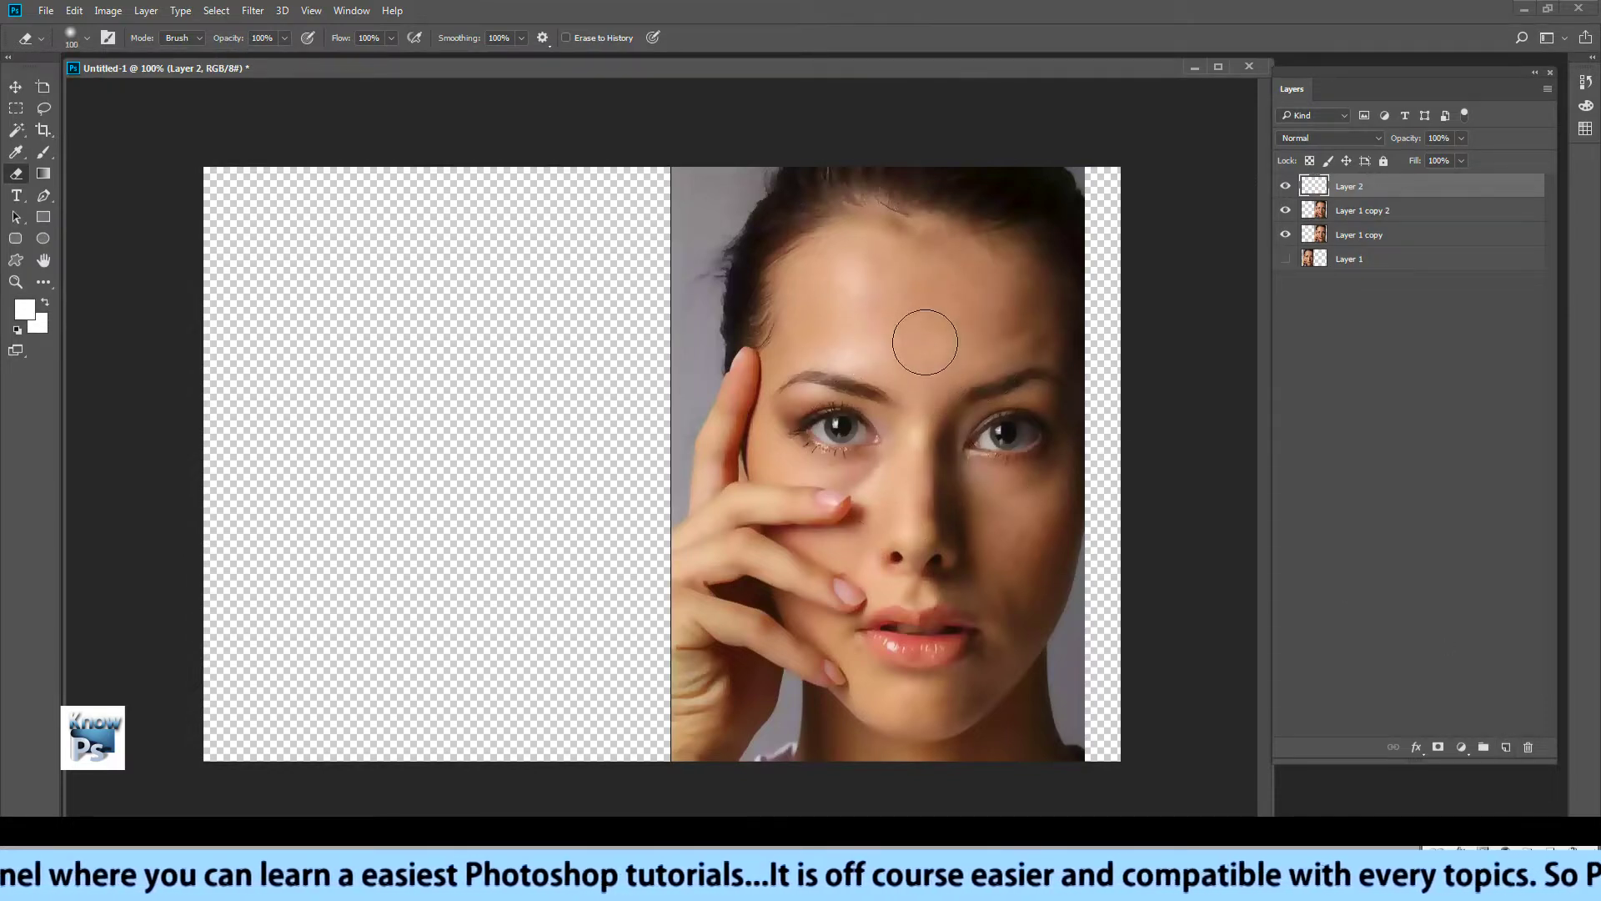
key("bracketleft")
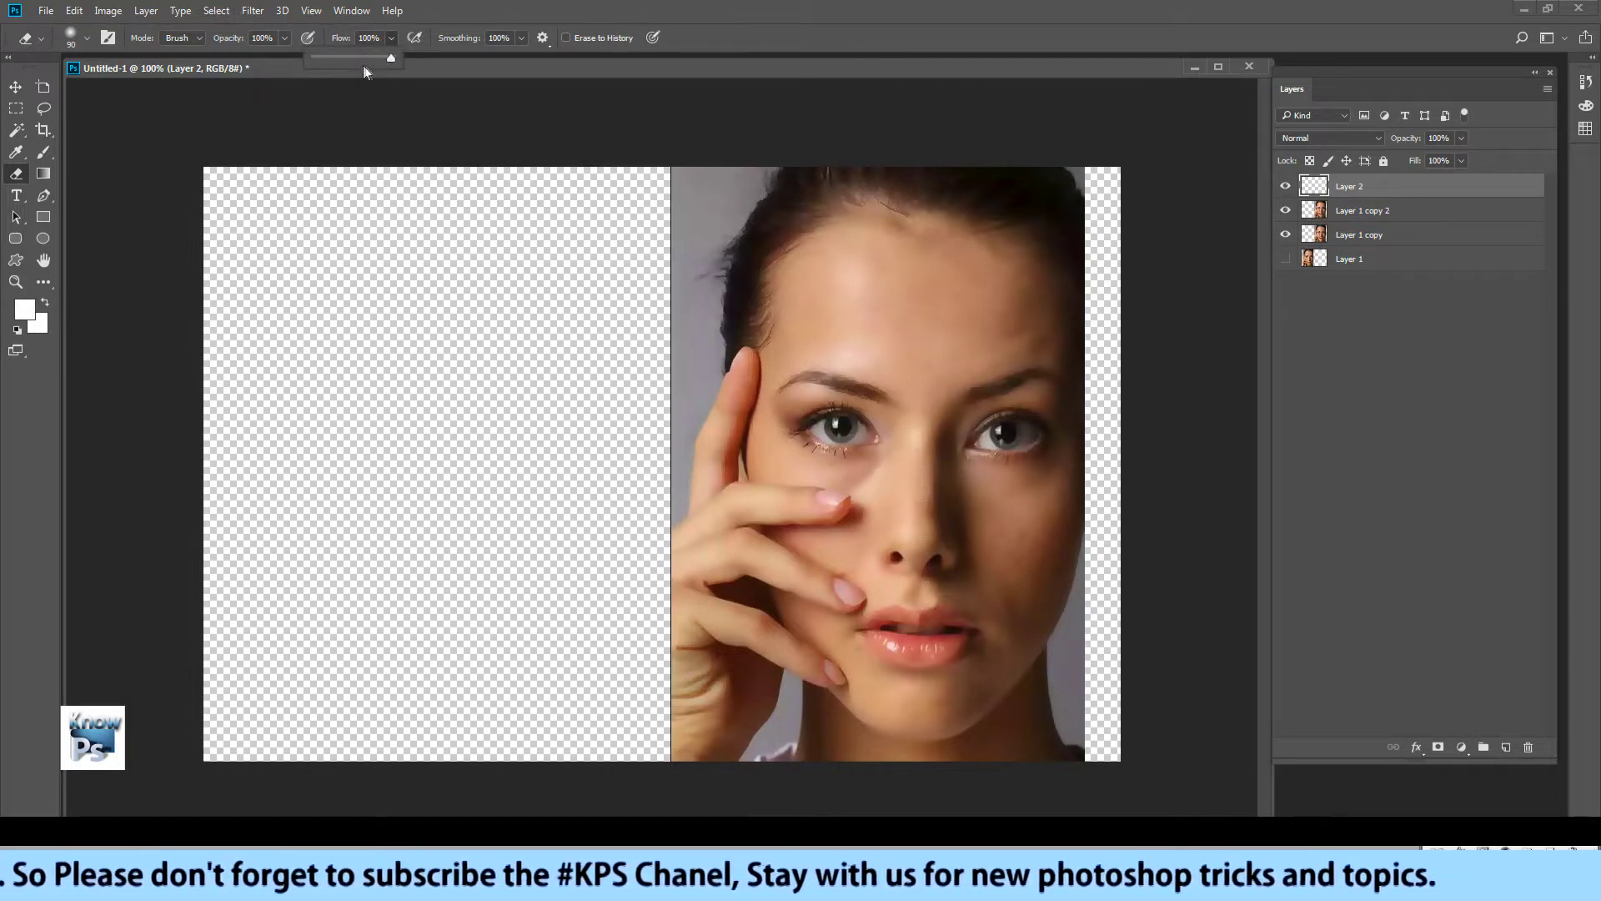
left_click_drag(331, 58, 250, 58)
left_click(283, 37)
left_click(917, 377)
- Erase along the nose bridge between the eyes and toggle Layer 2 to compare
mouse_move(936, 506)
left_mouse_down()
mouse_move(938, 435)
mouse_move(928, 525)
left_mouse_up()
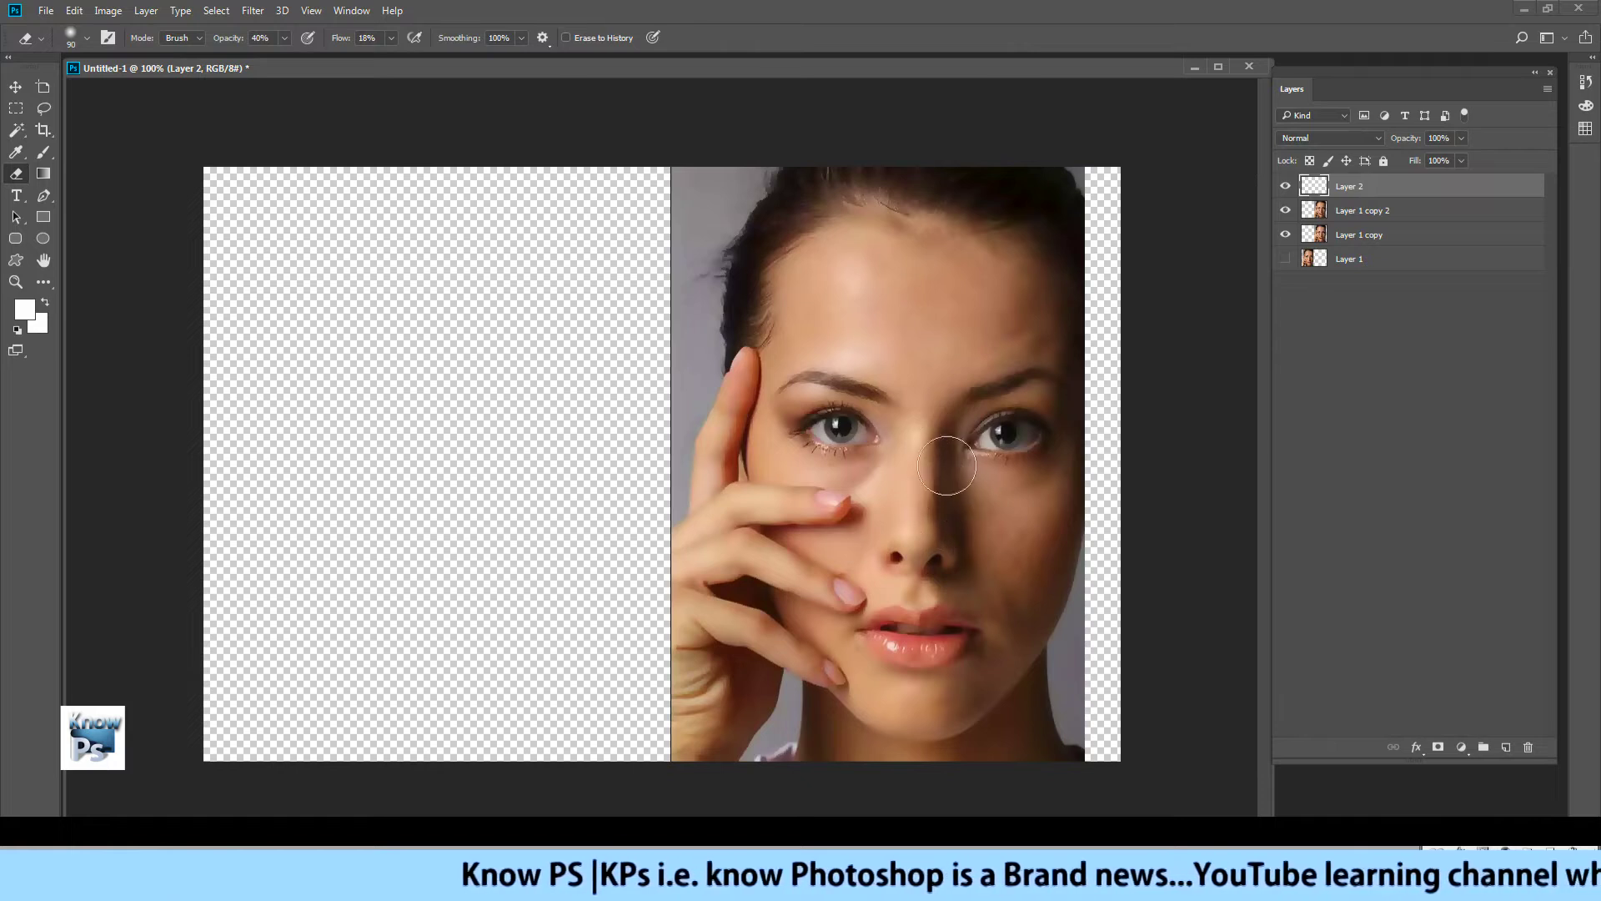
left_click(1284, 188)
left_click(1287, 190)
left_click(1285, 186)
left_click(1380, 212)
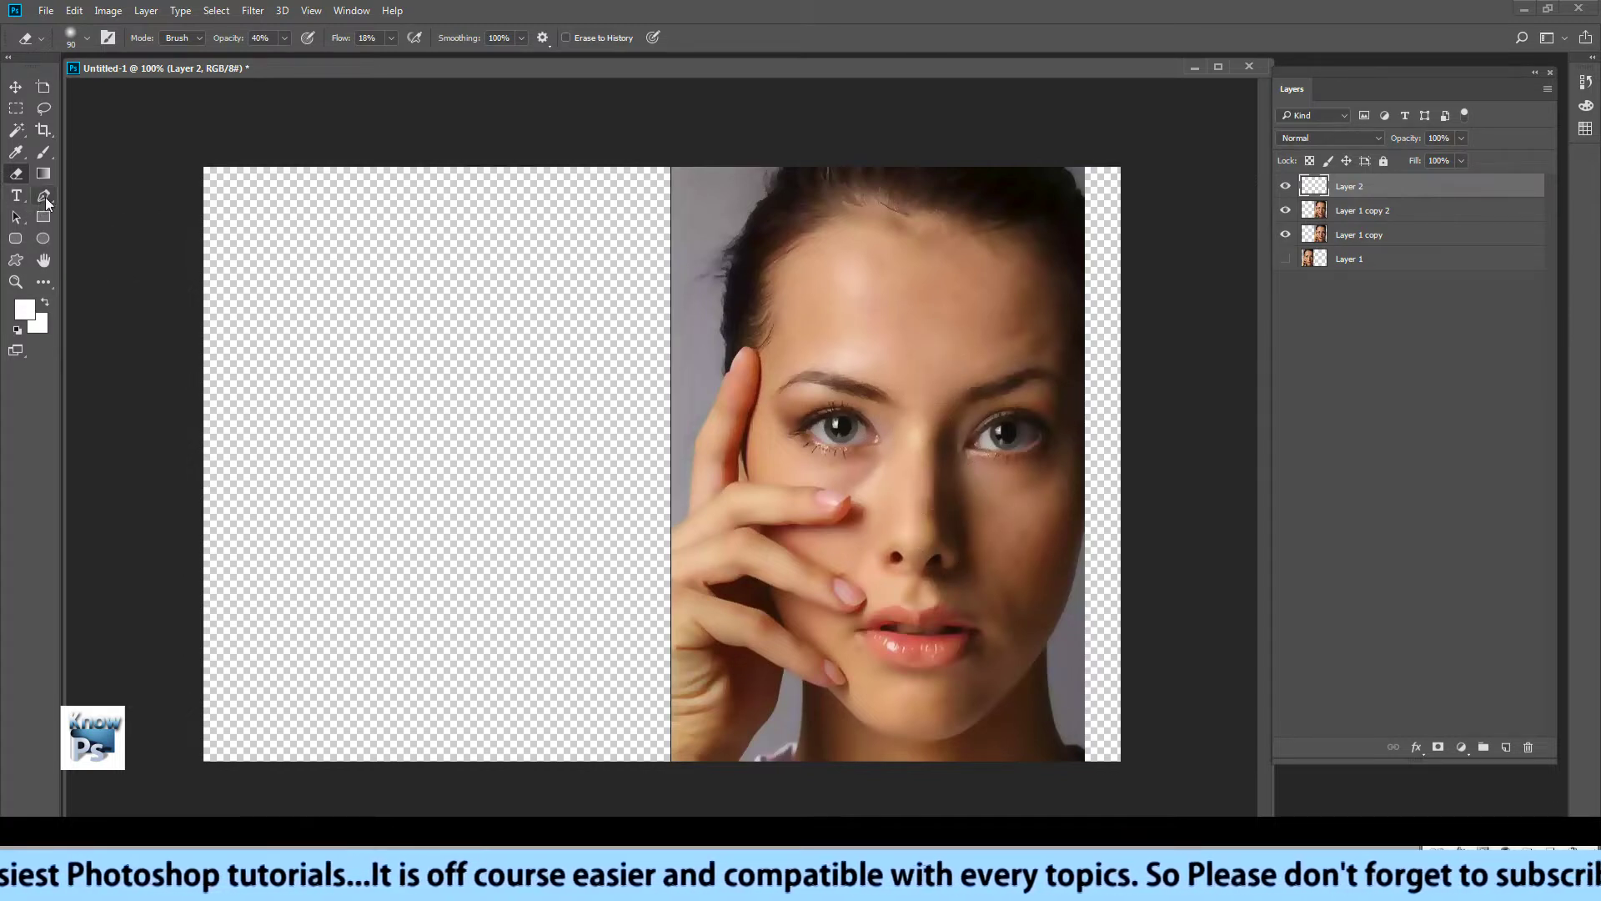
left_click(45, 151)
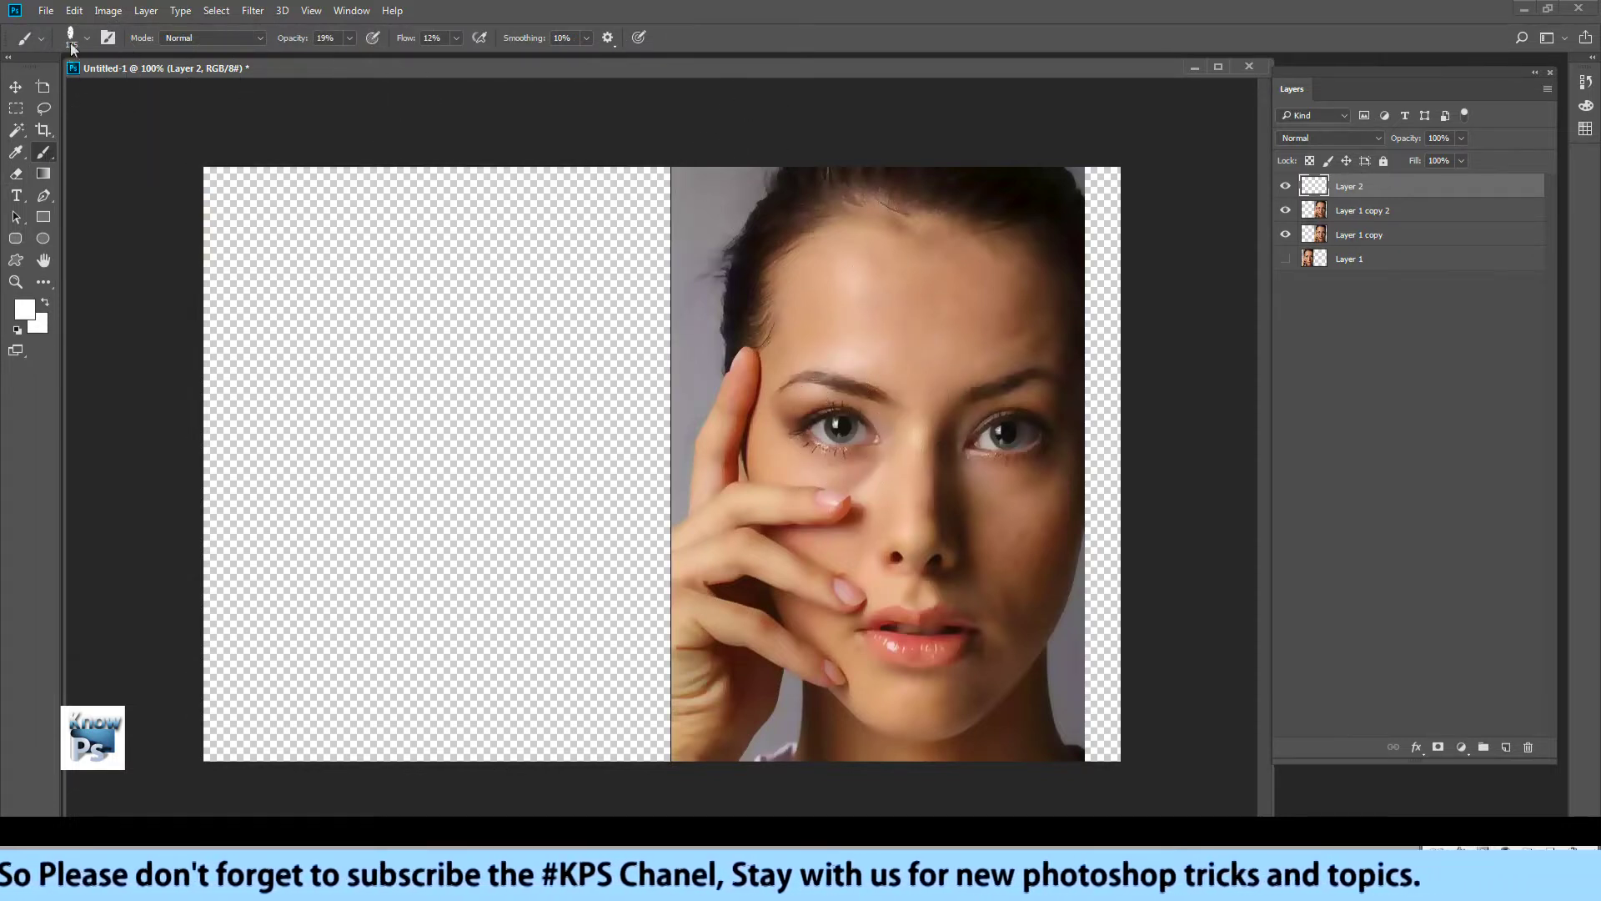
- Choose the Soft Round brush tip from the brush tip choices
left_click(44, 38)
left_click(43, 39)
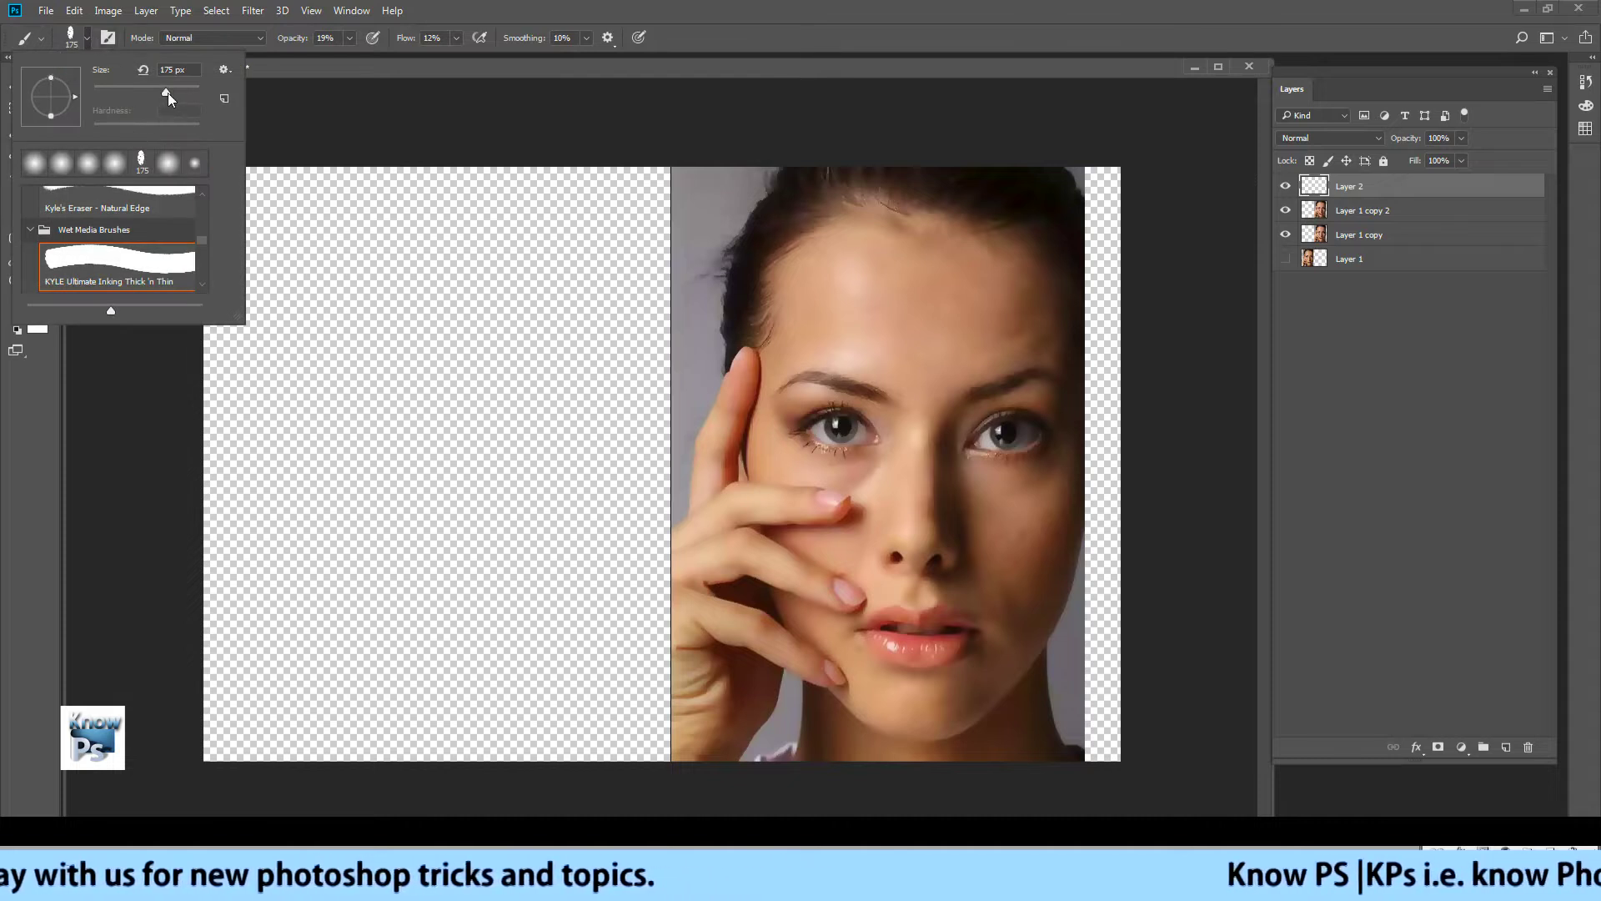
left_click_drag(175, 93, 169, 92)
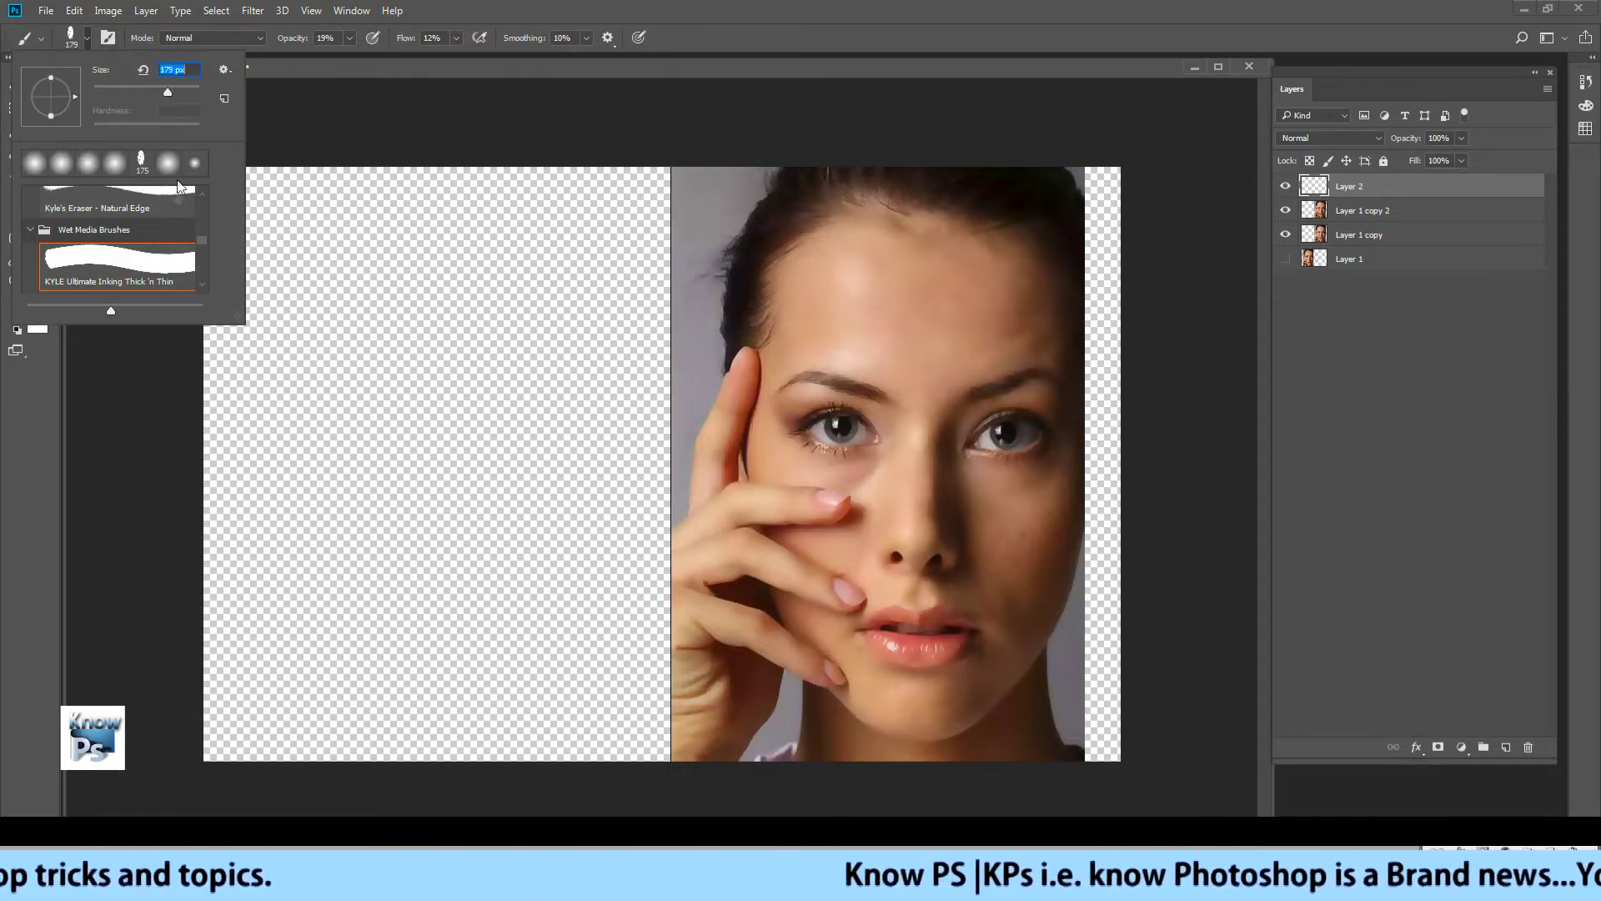
scroll(169, 231, "down", 2)
scroll(169, 231, "up", 2)
scroll(170, 232, "up", 2)
scroll(183, 232, "up", 1)
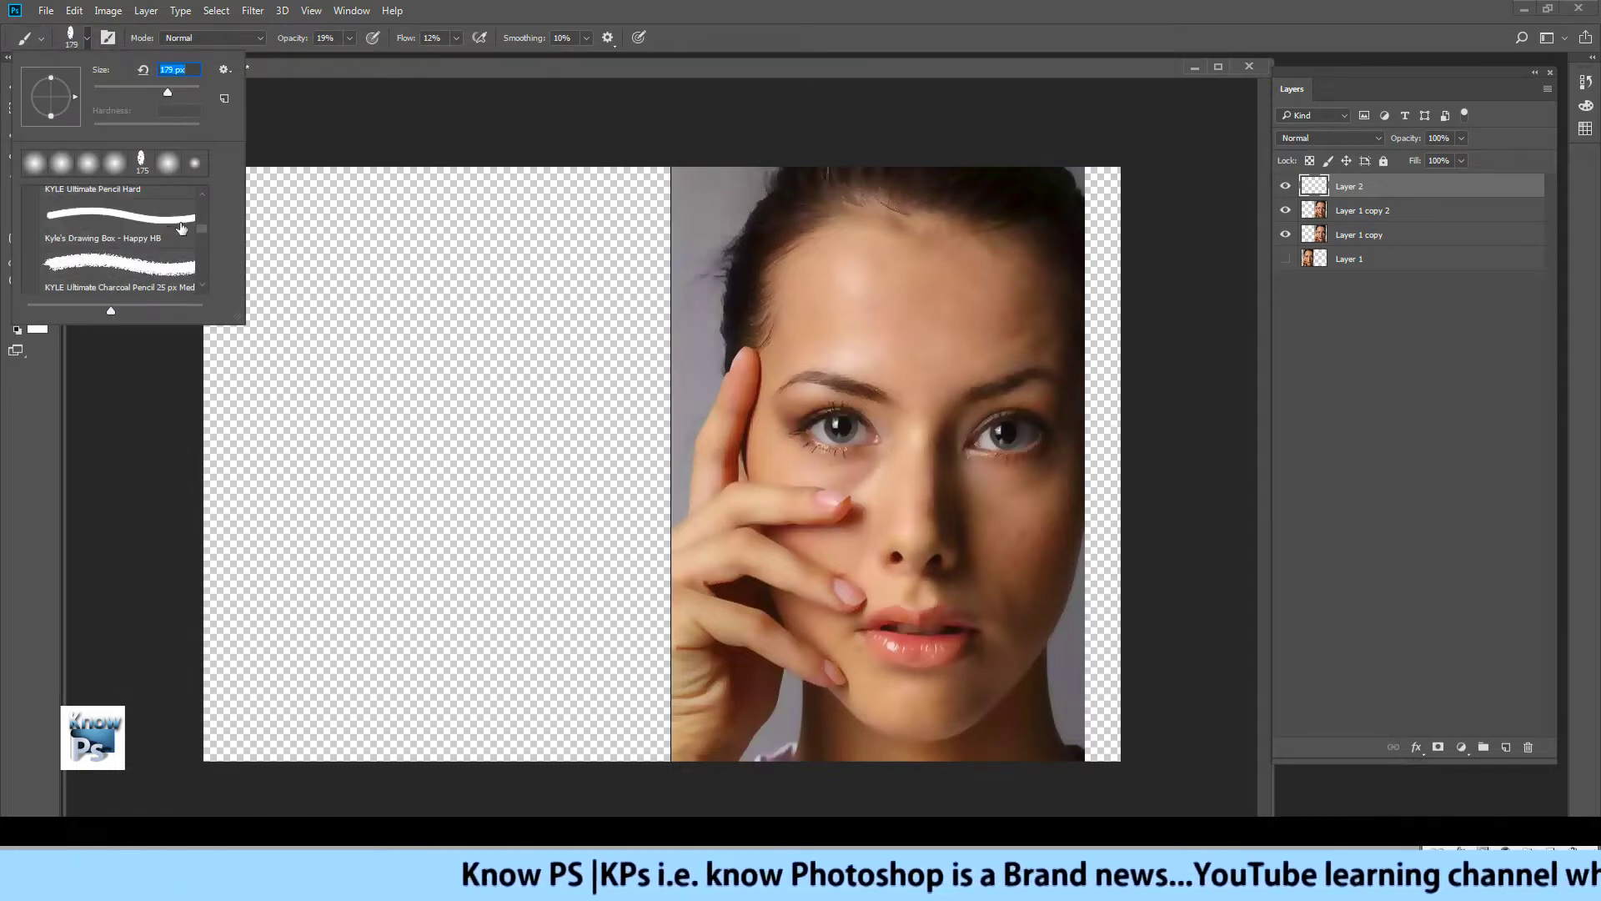
left_click_drag(207, 238, 207, 198)
left_click(125, 233)
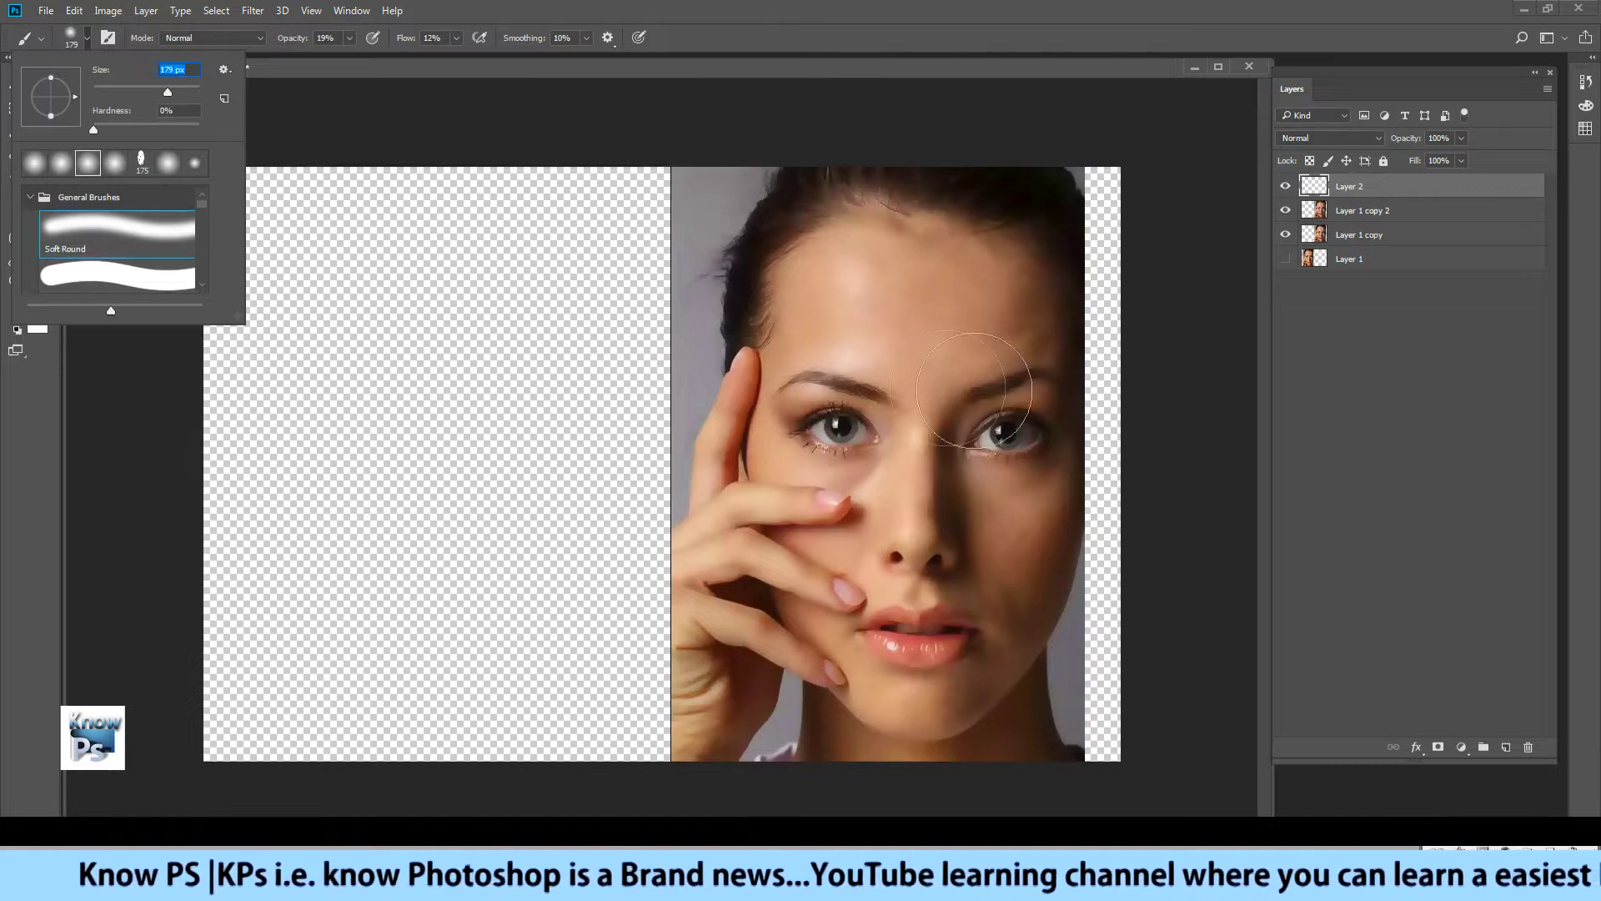
left_click(853, 63)
- Sample a skin tone and paint along the nose shadow on Layer 2, comparing with it hidden
key("bracketleft")
key("bracketleft")
key("bracketleft")
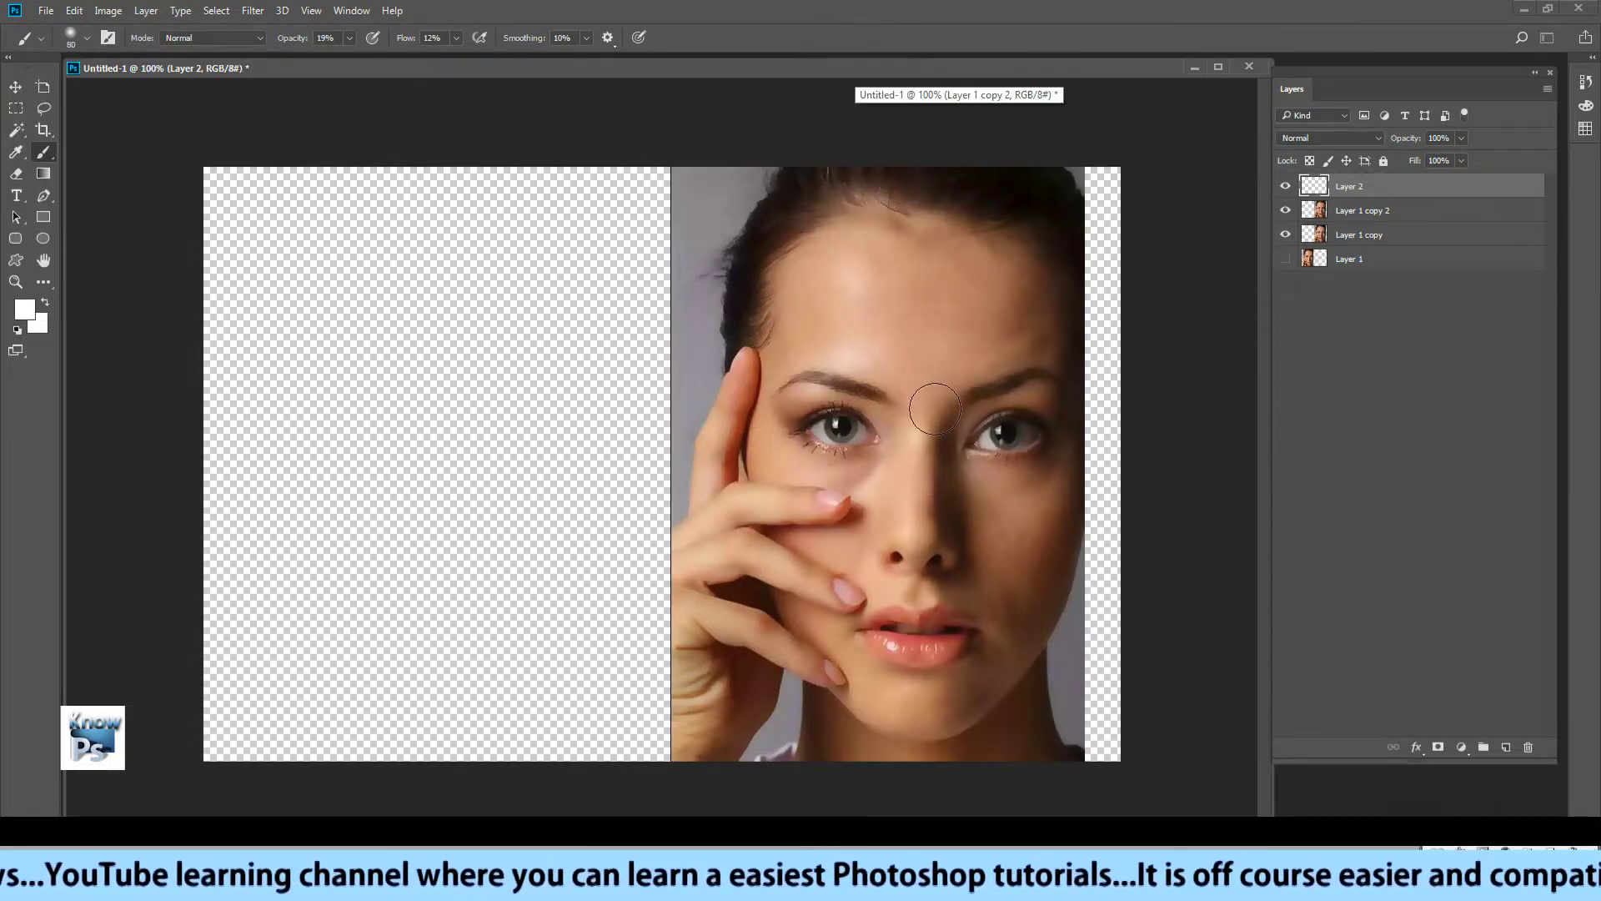
left_click(920, 349, "alt")
mouse_move(924, 400)
left_mouse_down()
mouse_move(1000, 533)
mouse_move(971, 553)
mouse_move(950, 417)
mouse_move(932, 524)
left_mouse_up()
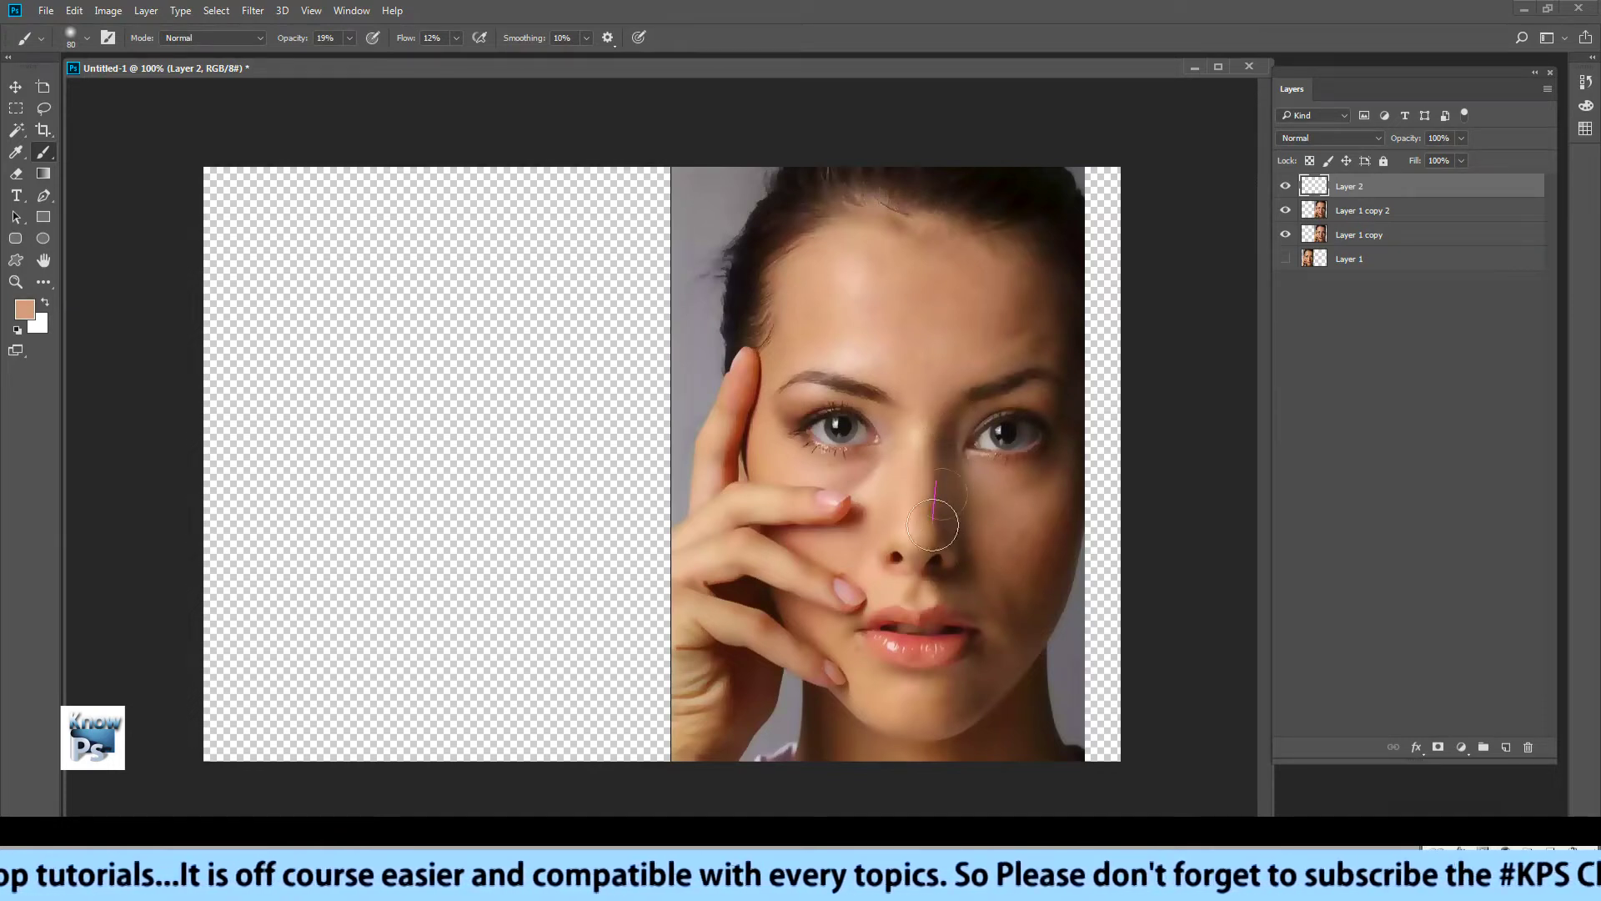
left_click(1285, 186)
left_click(1285, 187)
left_click(1284, 187)
left_click(1376, 212)
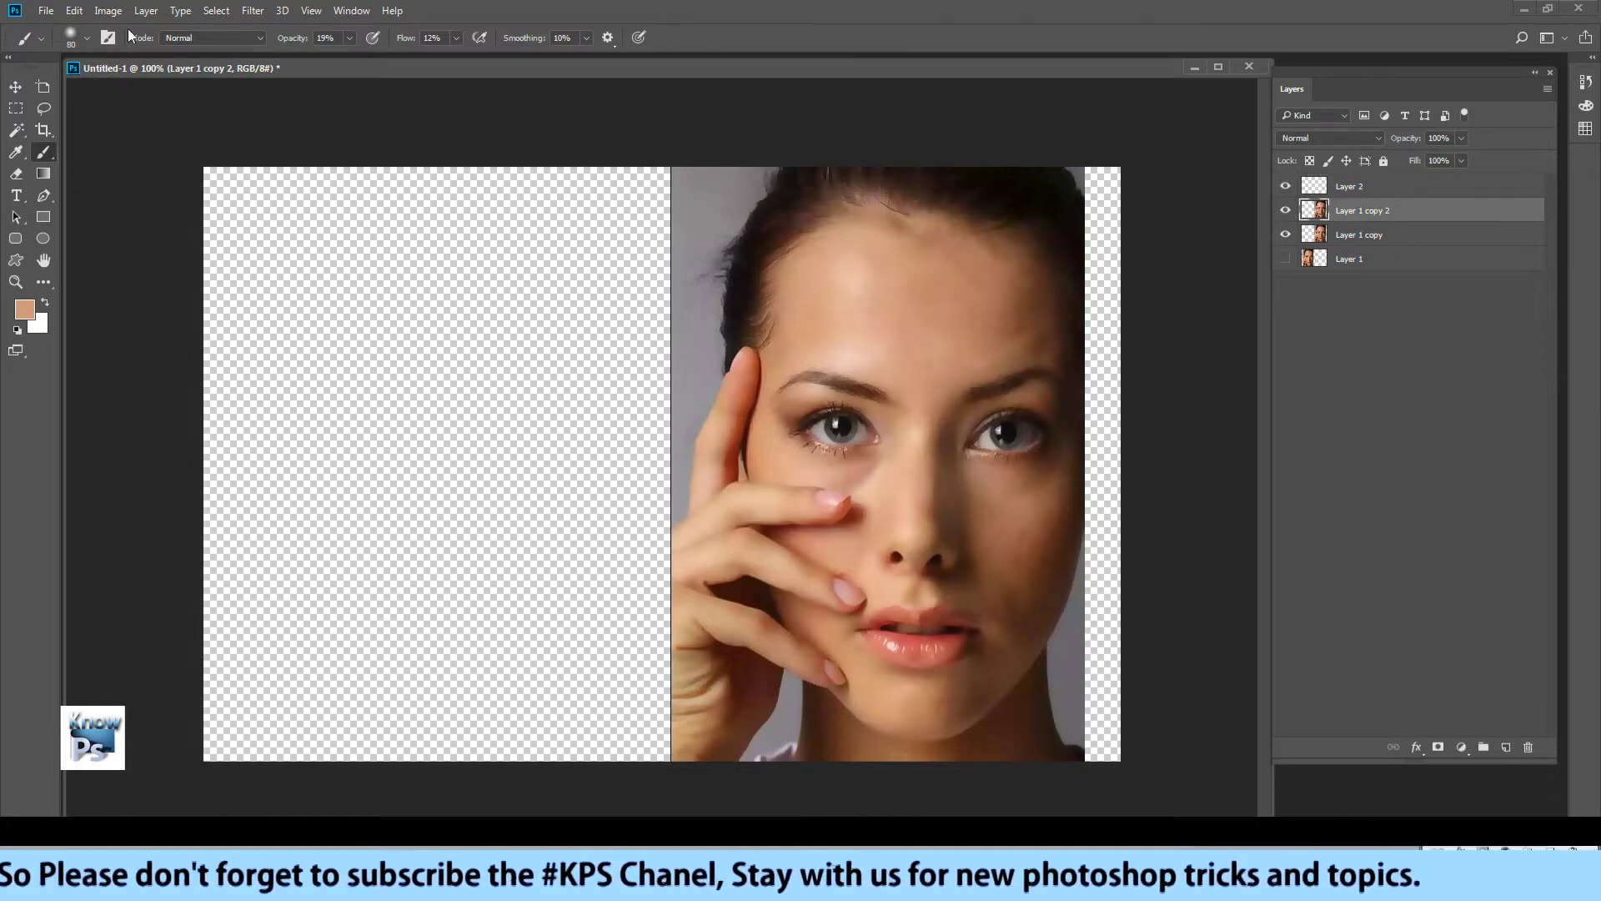
- Apply Selective Color to Layer 1 copy 2 with Blacks raised to about +40
left_click(107, 10)
mouse_move(133, 52)
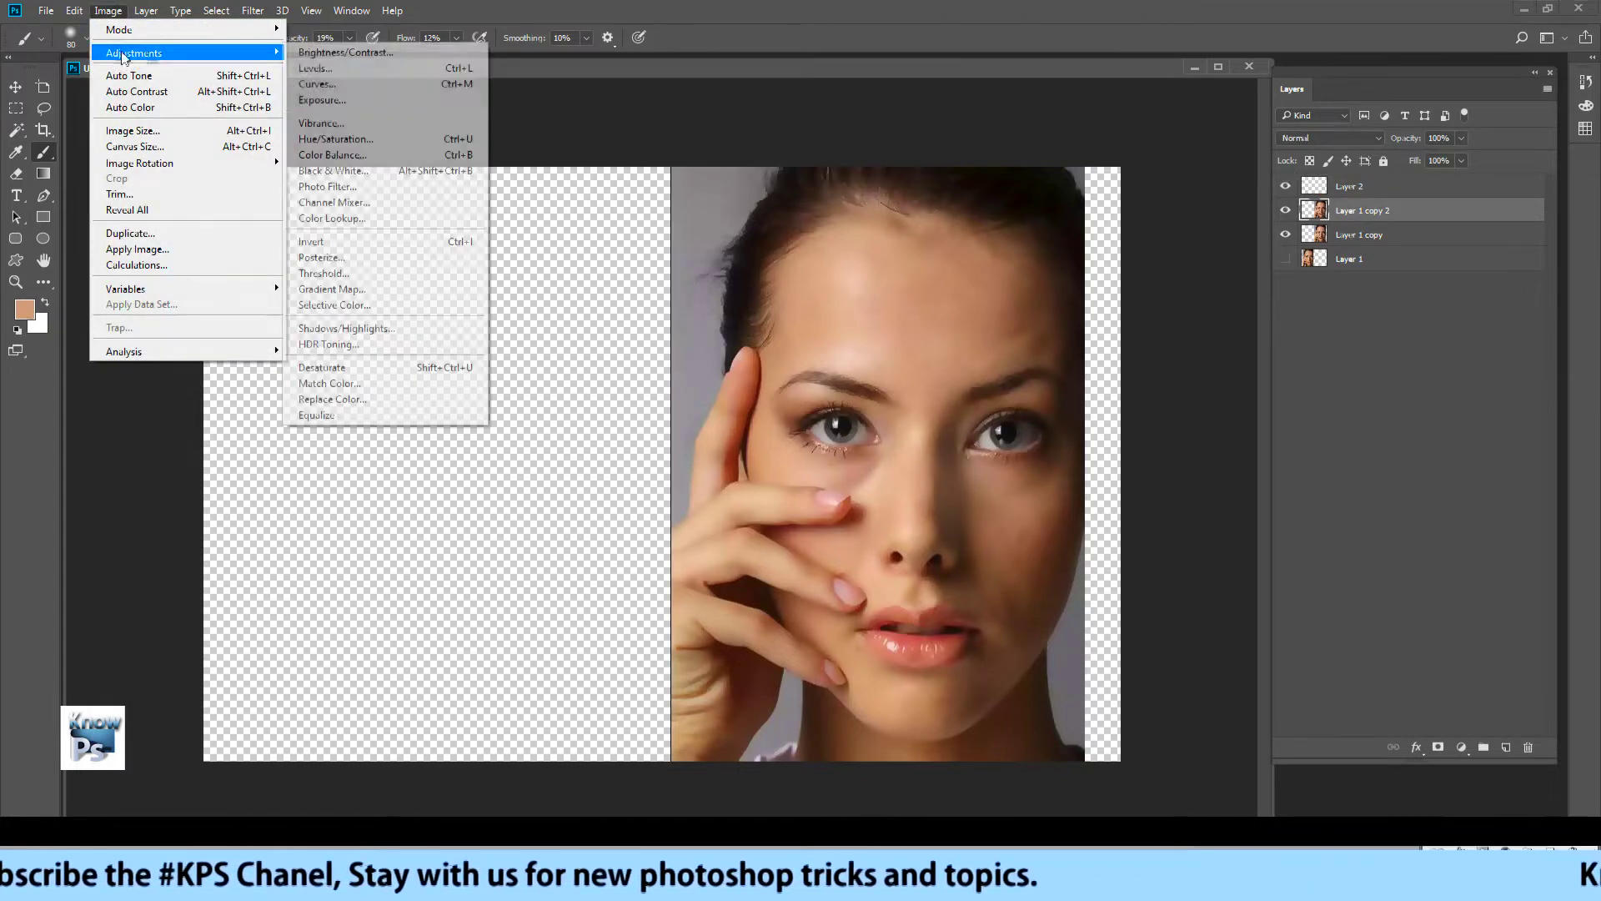
left_click(333, 306)
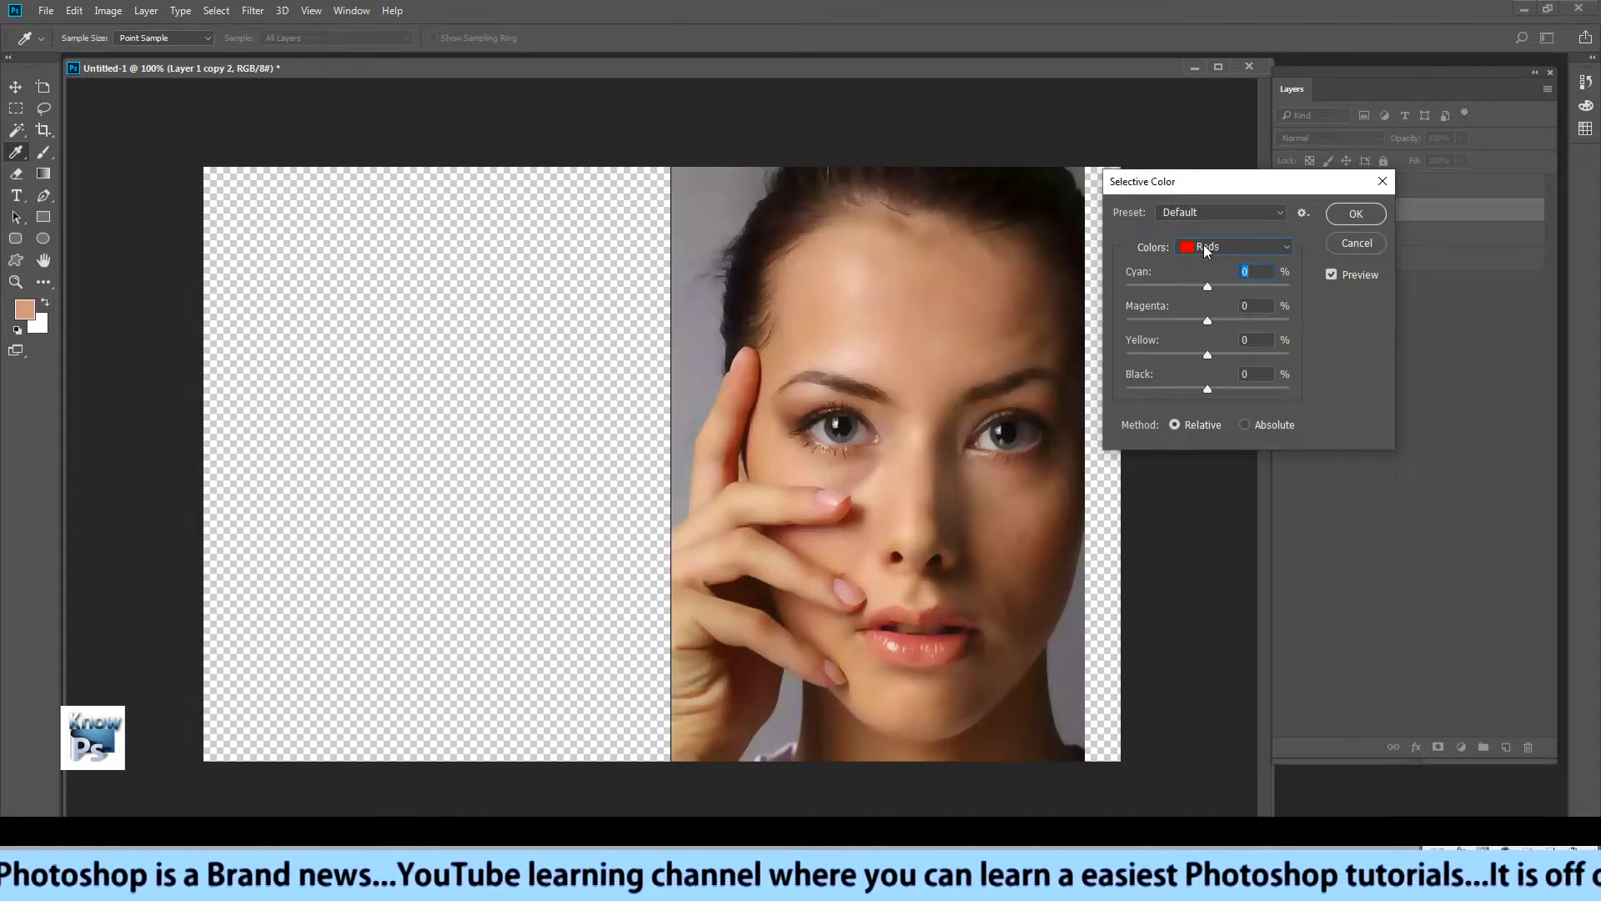
left_click(1204, 250)
left_click(1202, 393)
left_click_drag(1209, 390, 1231, 390)
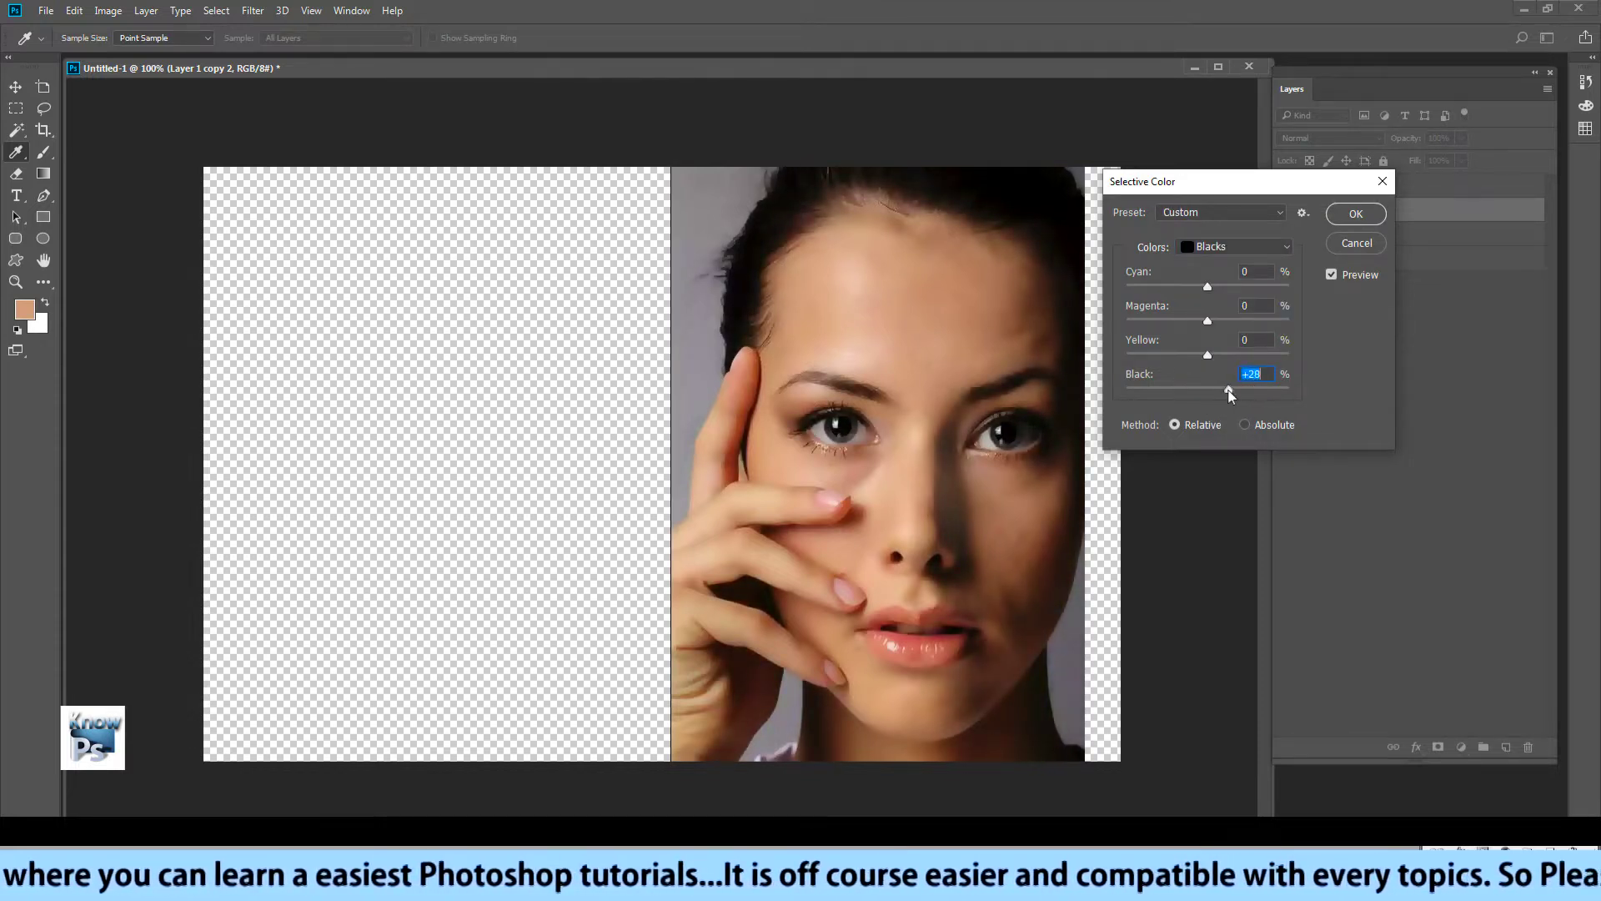
left_click(1353, 214)
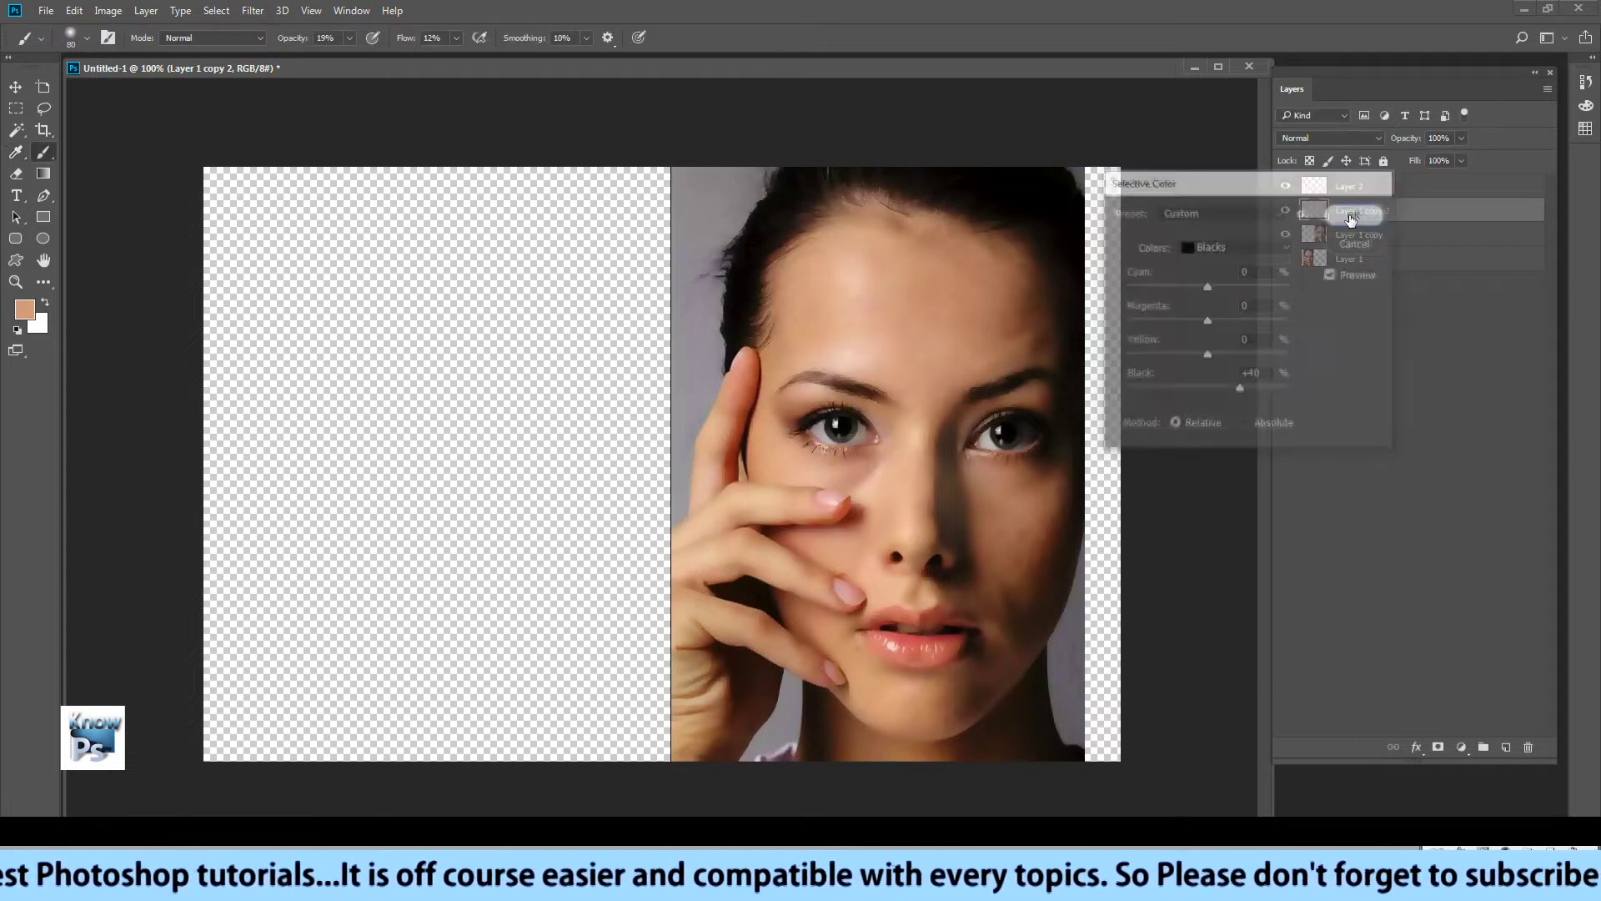
- Toggle Layer 1 copy 2 on and off to compare the darkening, leaving it visible
left_click(1284, 211)
left_click(1284, 211)
left_click(1284, 211)
left_click(1284, 211)
left_click(1288, 211)
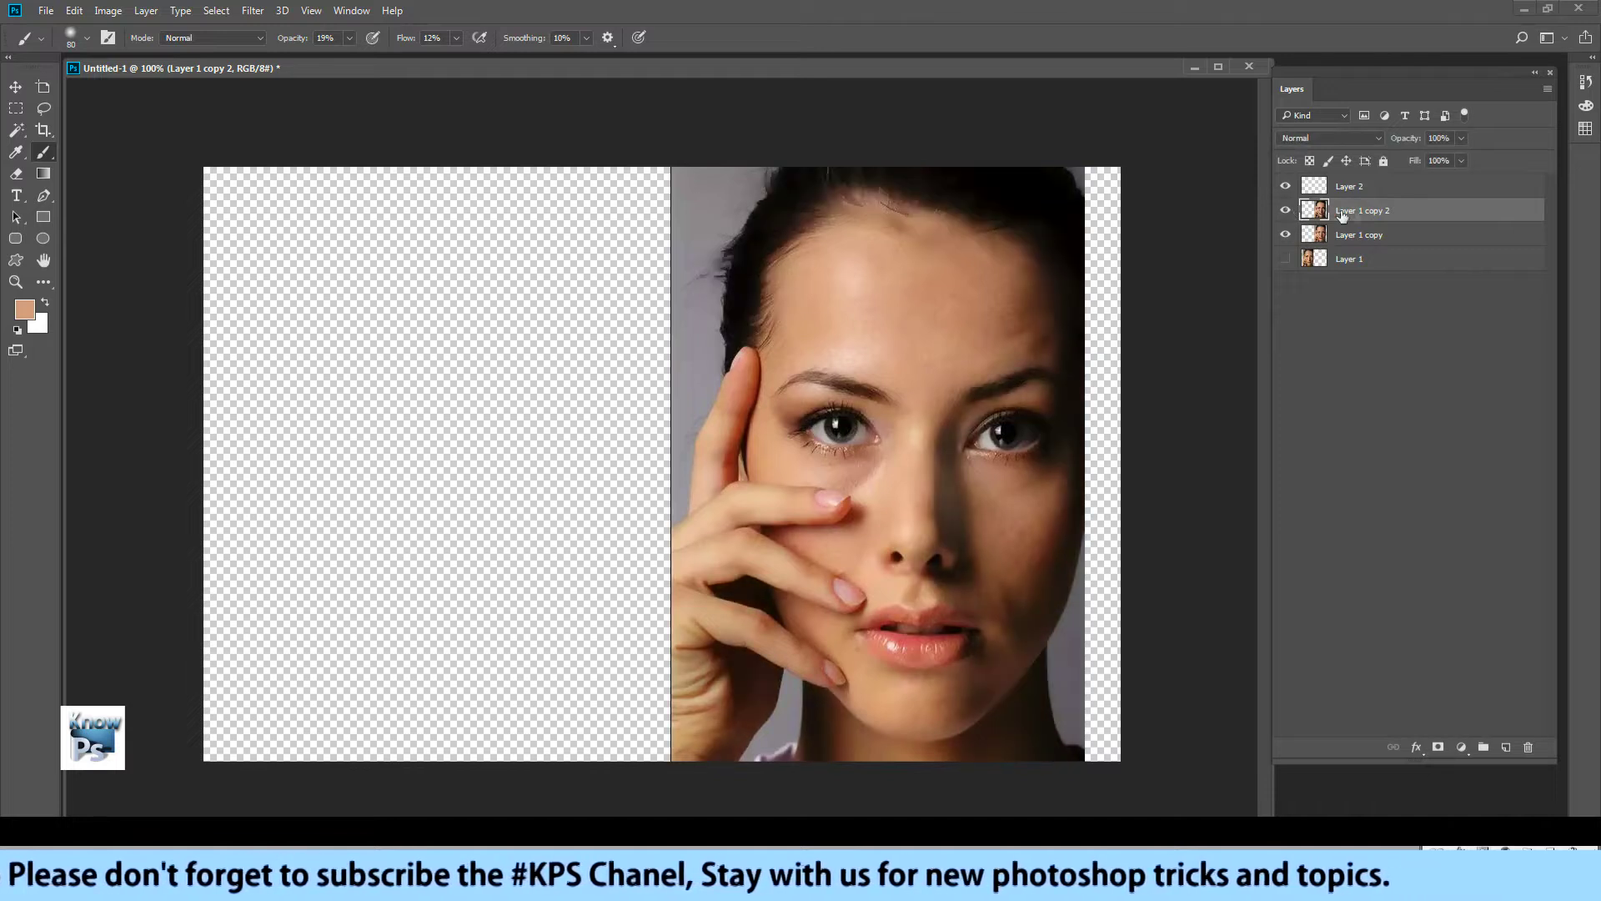
- Apply Selective Color to the Whites with Yellow +20 and Black -84
left_click(107, 10)
mouse_move(187, 52)
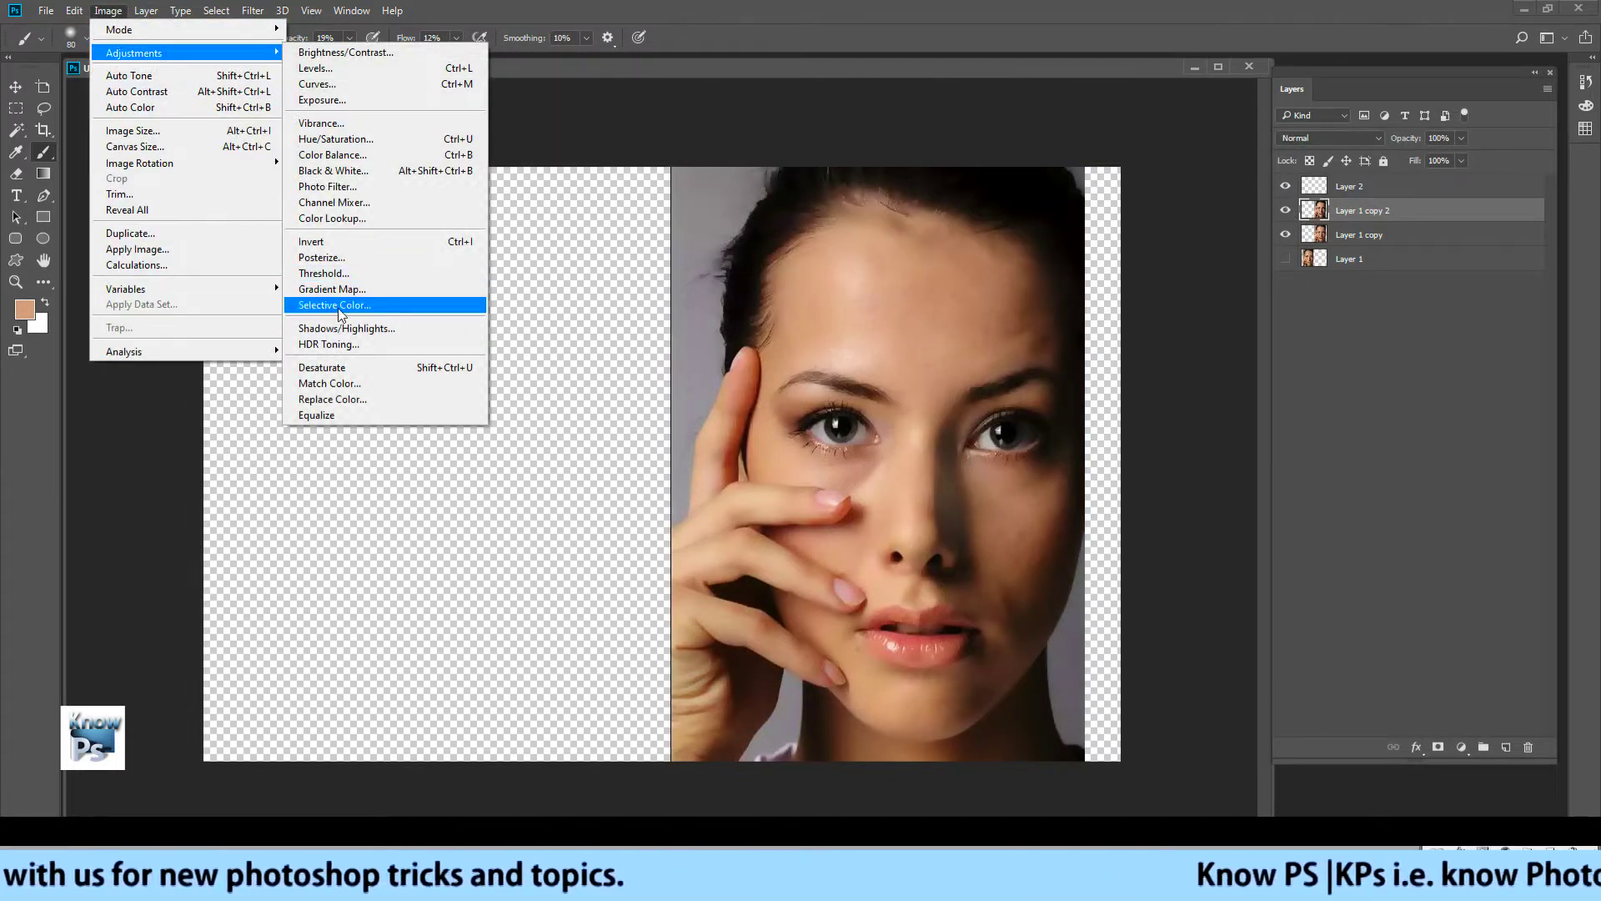
left_click(334, 305)
left_click(1232, 246)
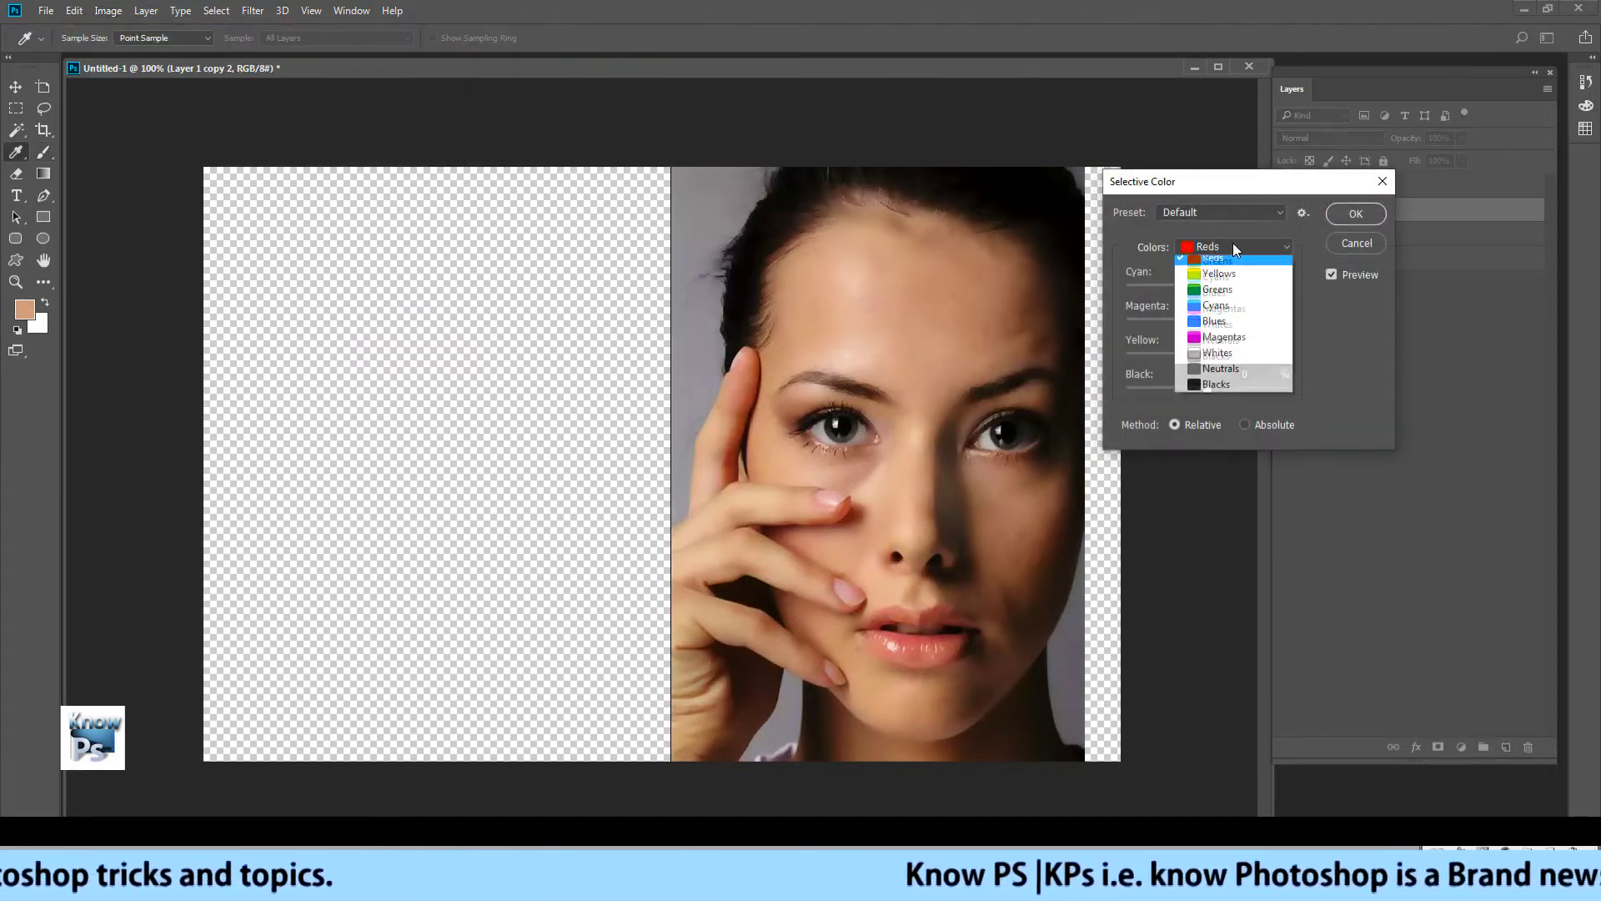
left_click(1205, 353)
mouse_move(1207, 356)
left_mouse_down()
mouse_move(1239, 359)
mouse_move(1224, 356)
mouse_move(1233, 388)
mouse_move(1154, 387)
left_mouse_up()
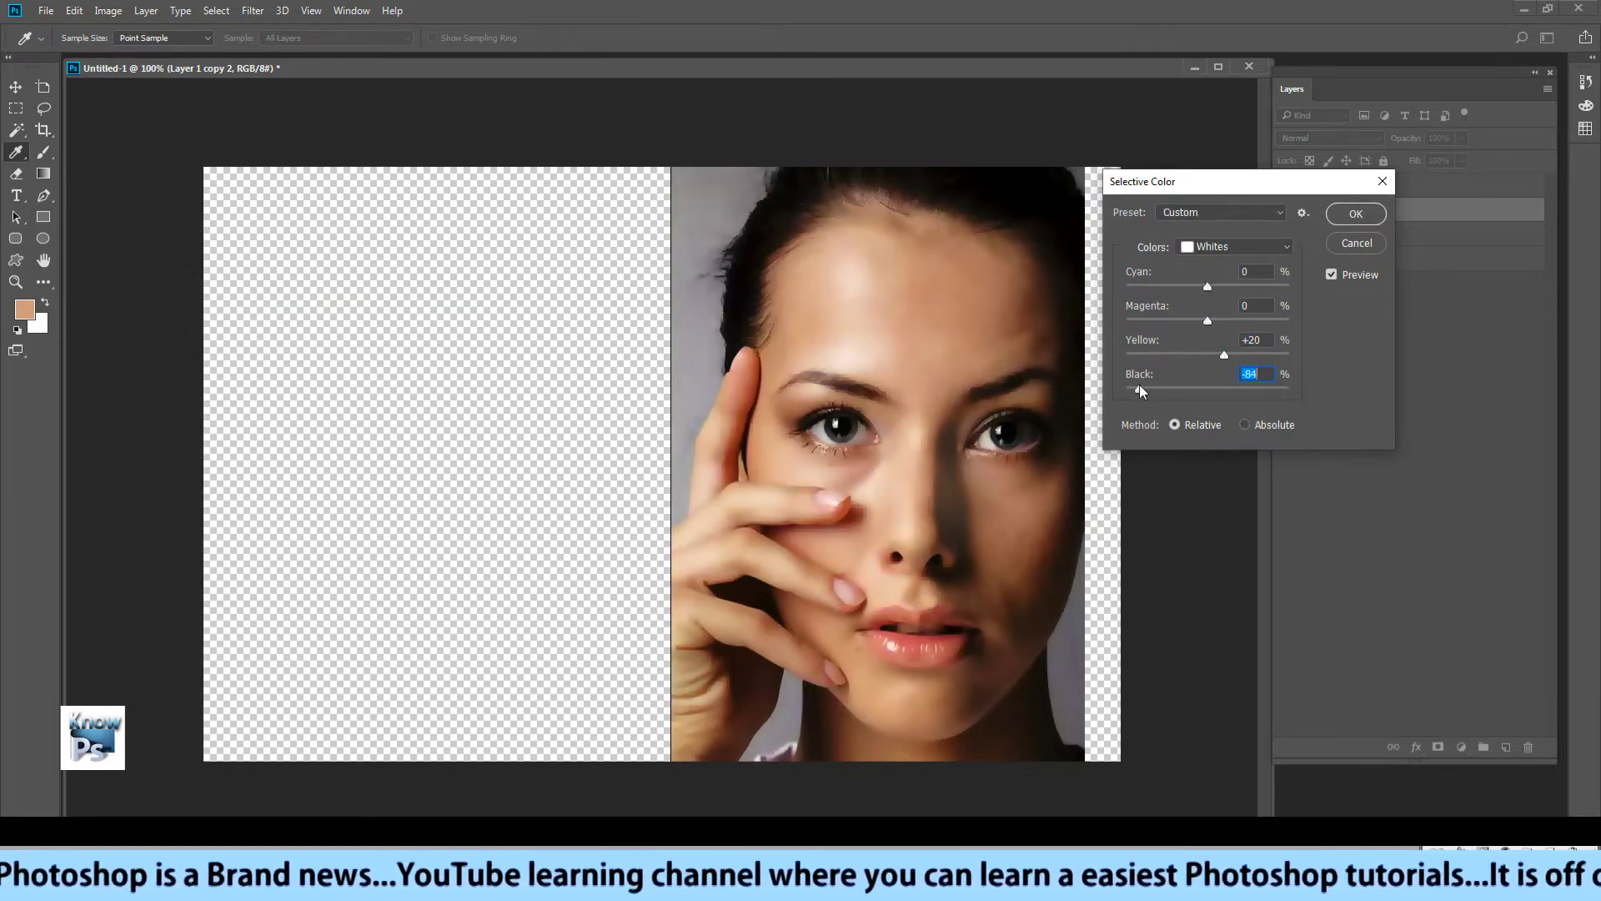
left_click(1355, 213)
left_click(44, 151)
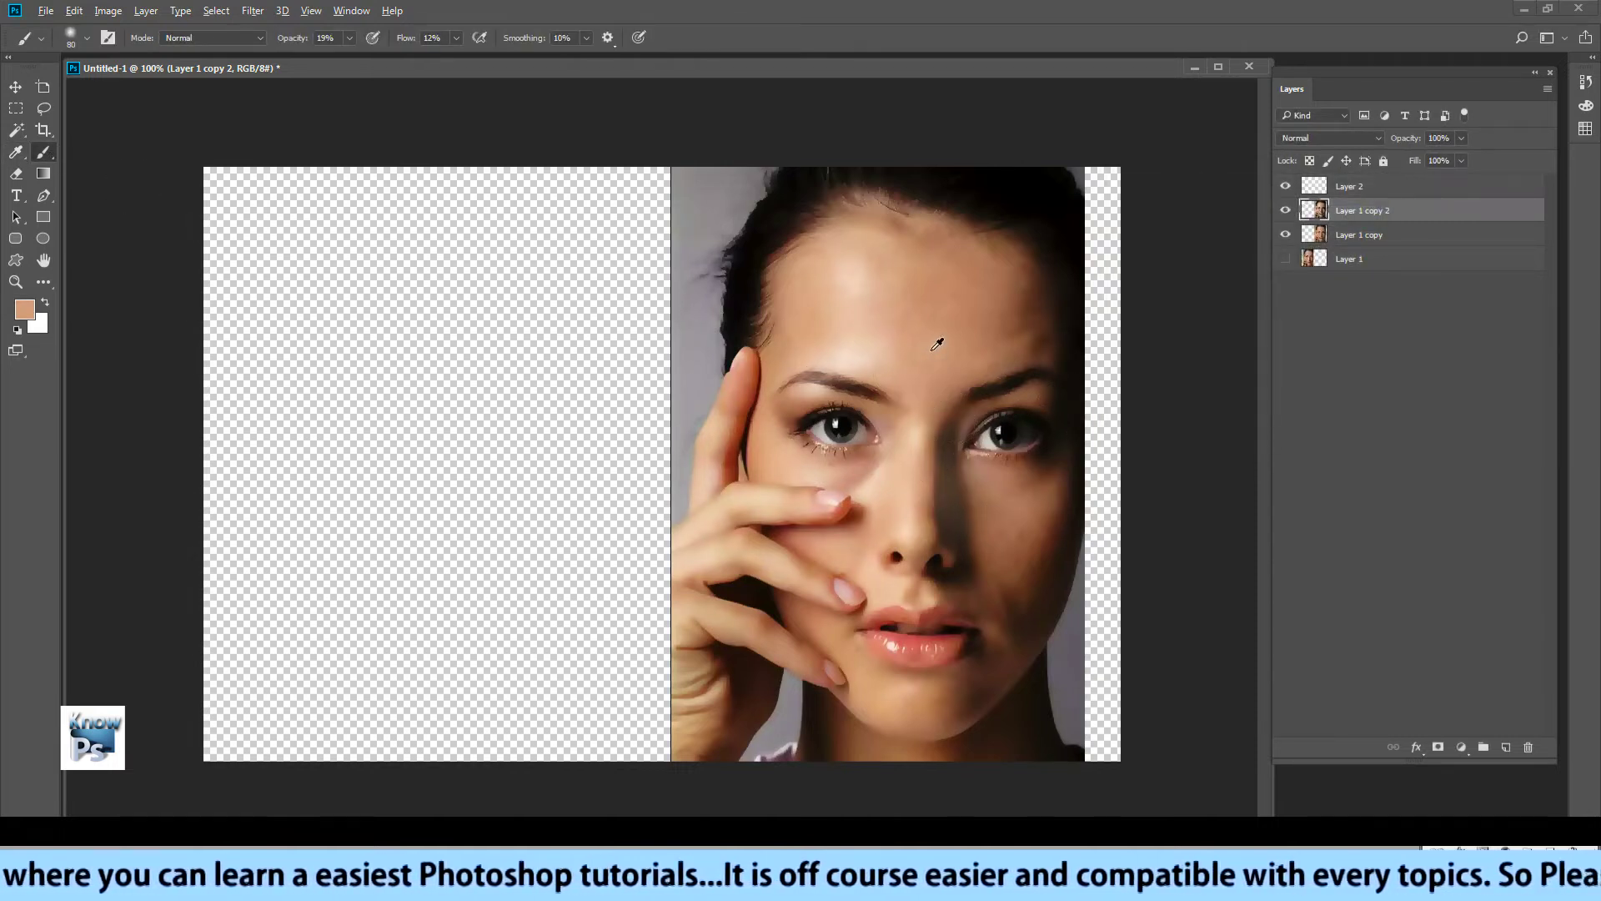
- Paint sampled skin tones over the right cheek, forehead, nose bridge and temple shadows
left_click_drag(1025, 572, 1001, 521)
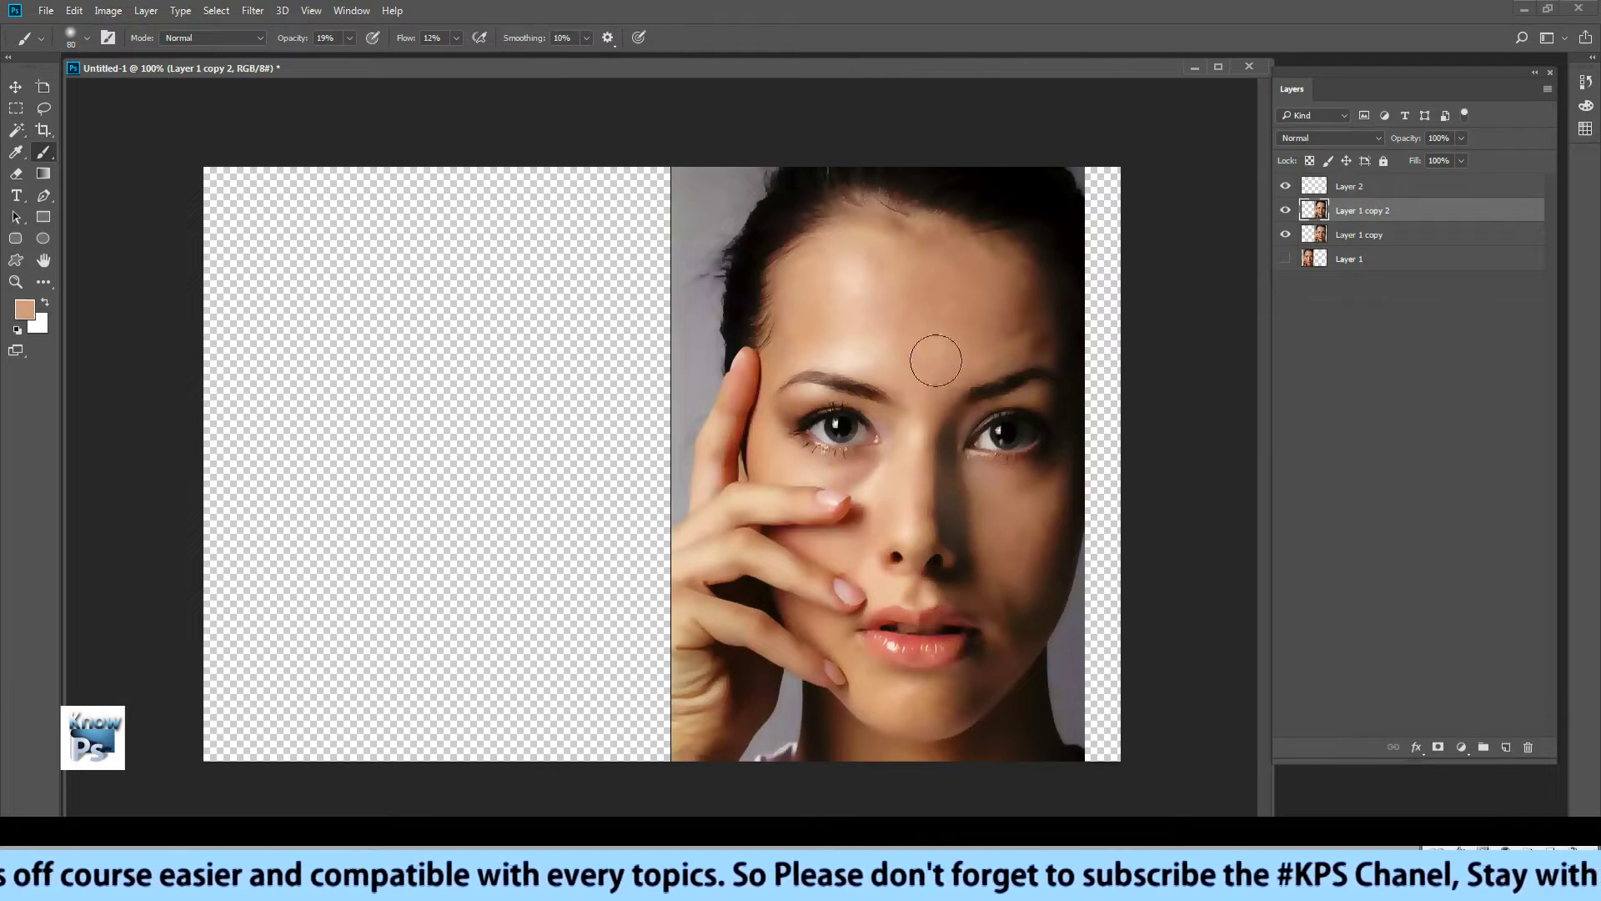
mouse_move(1006, 305)
left_mouse_down()
mouse_move(852, 308)
mouse_move(928, 338)
left_mouse_up()
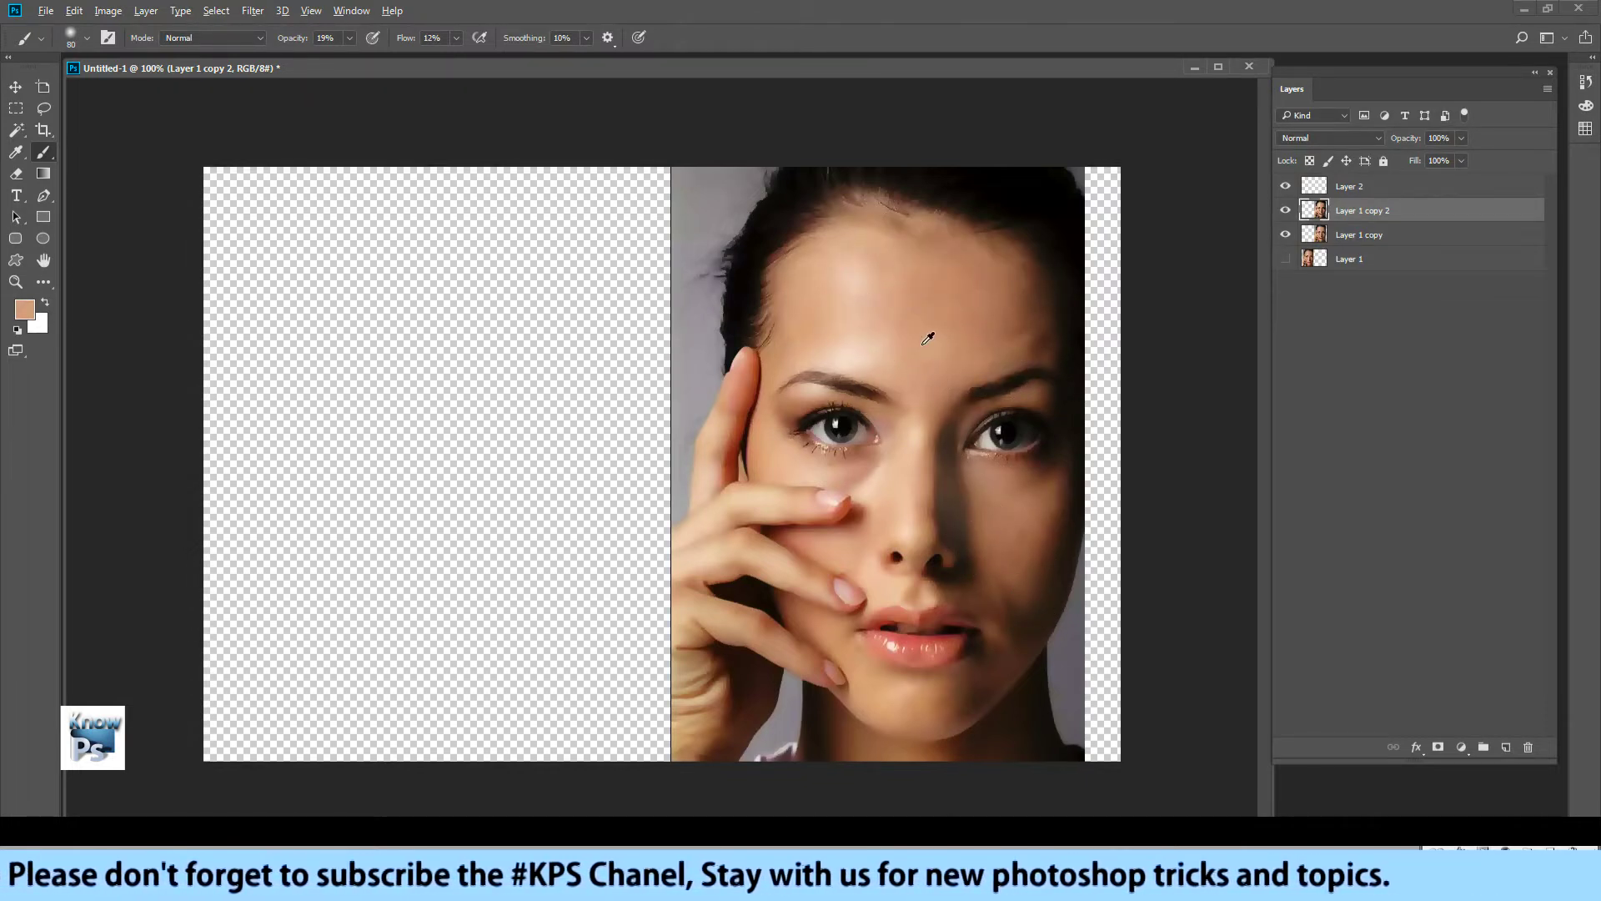
left_click_drag(951, 463, 922, 542)
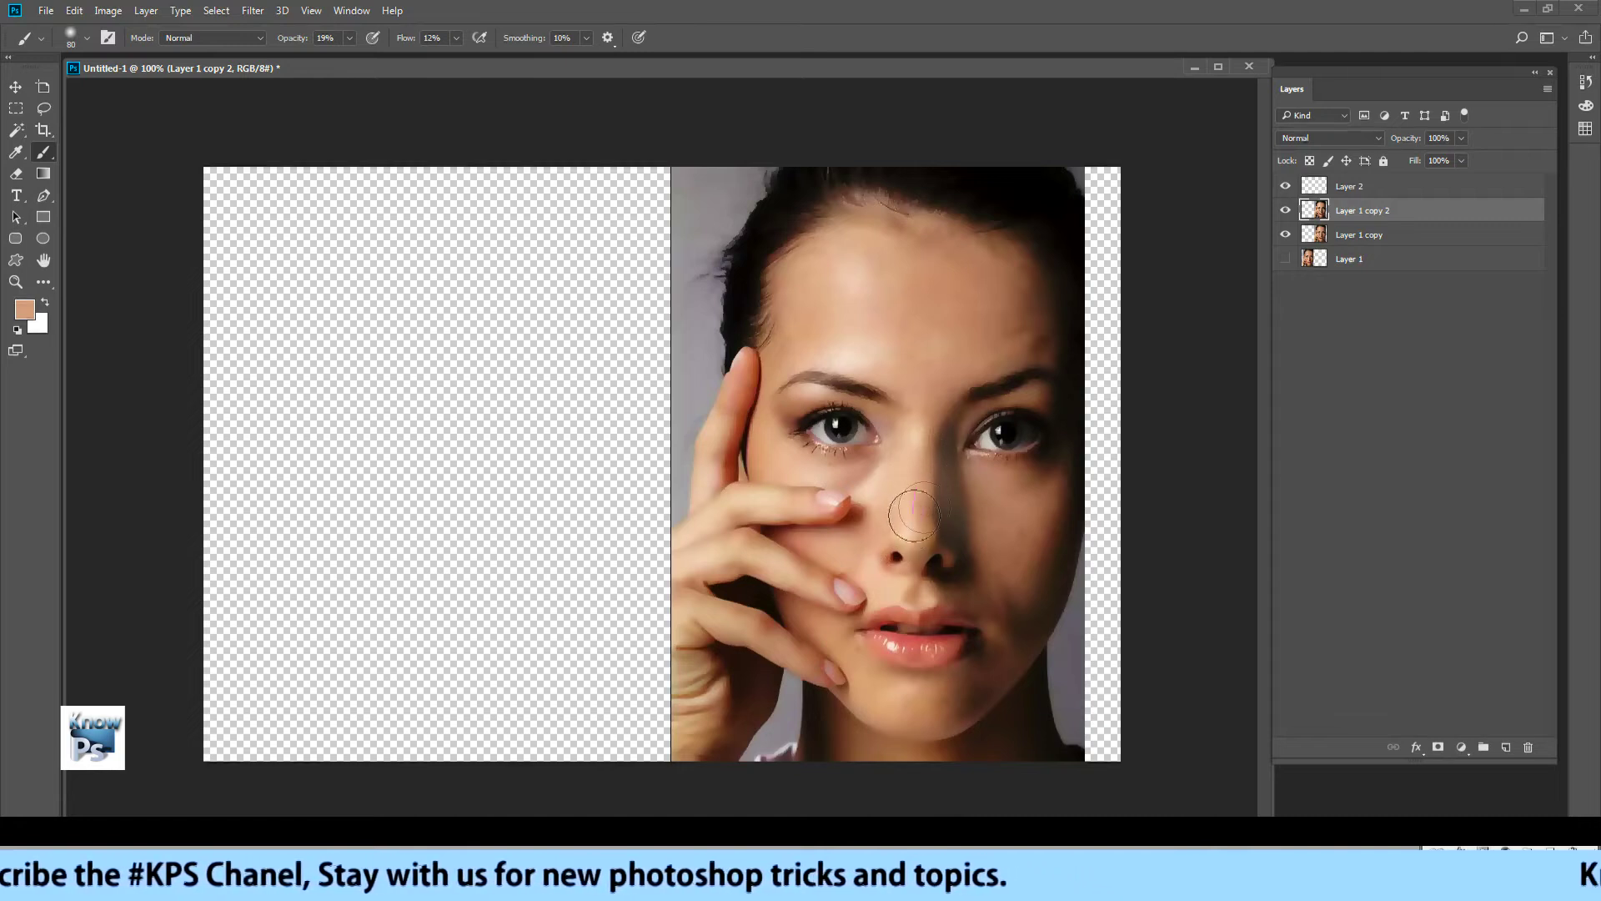
left_click(913, 330, "alt")
mouse_move(911, 484)
left_mouse_down()
mouse_move(937, 506)
mouse_move(954, 581)
left_mouse_up()
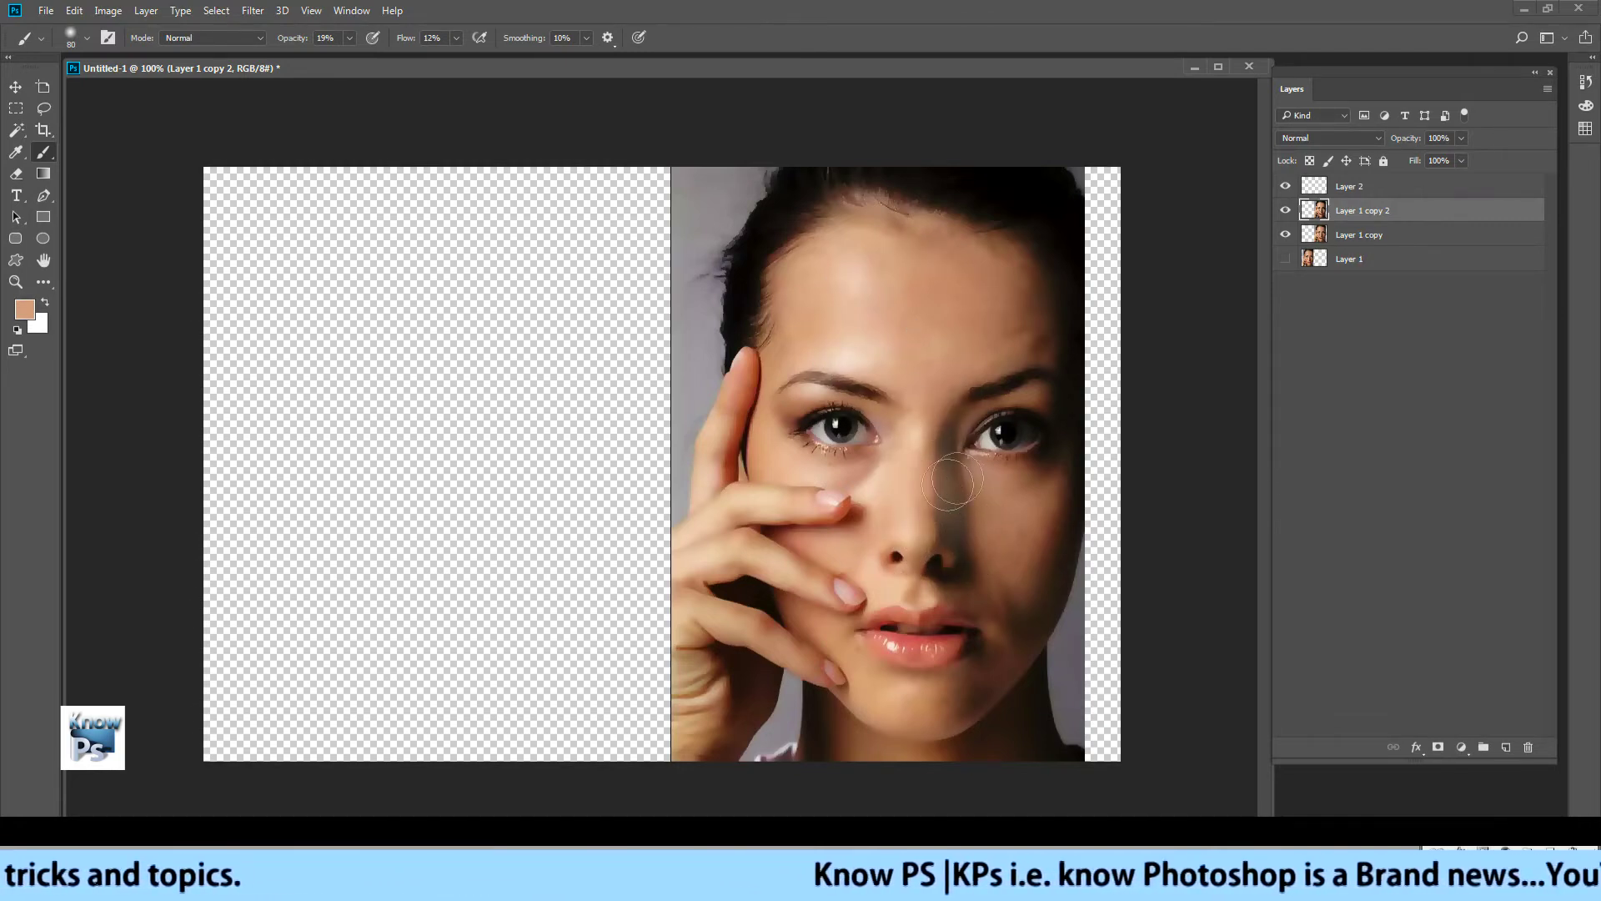
left_click(867, 567, "alt")
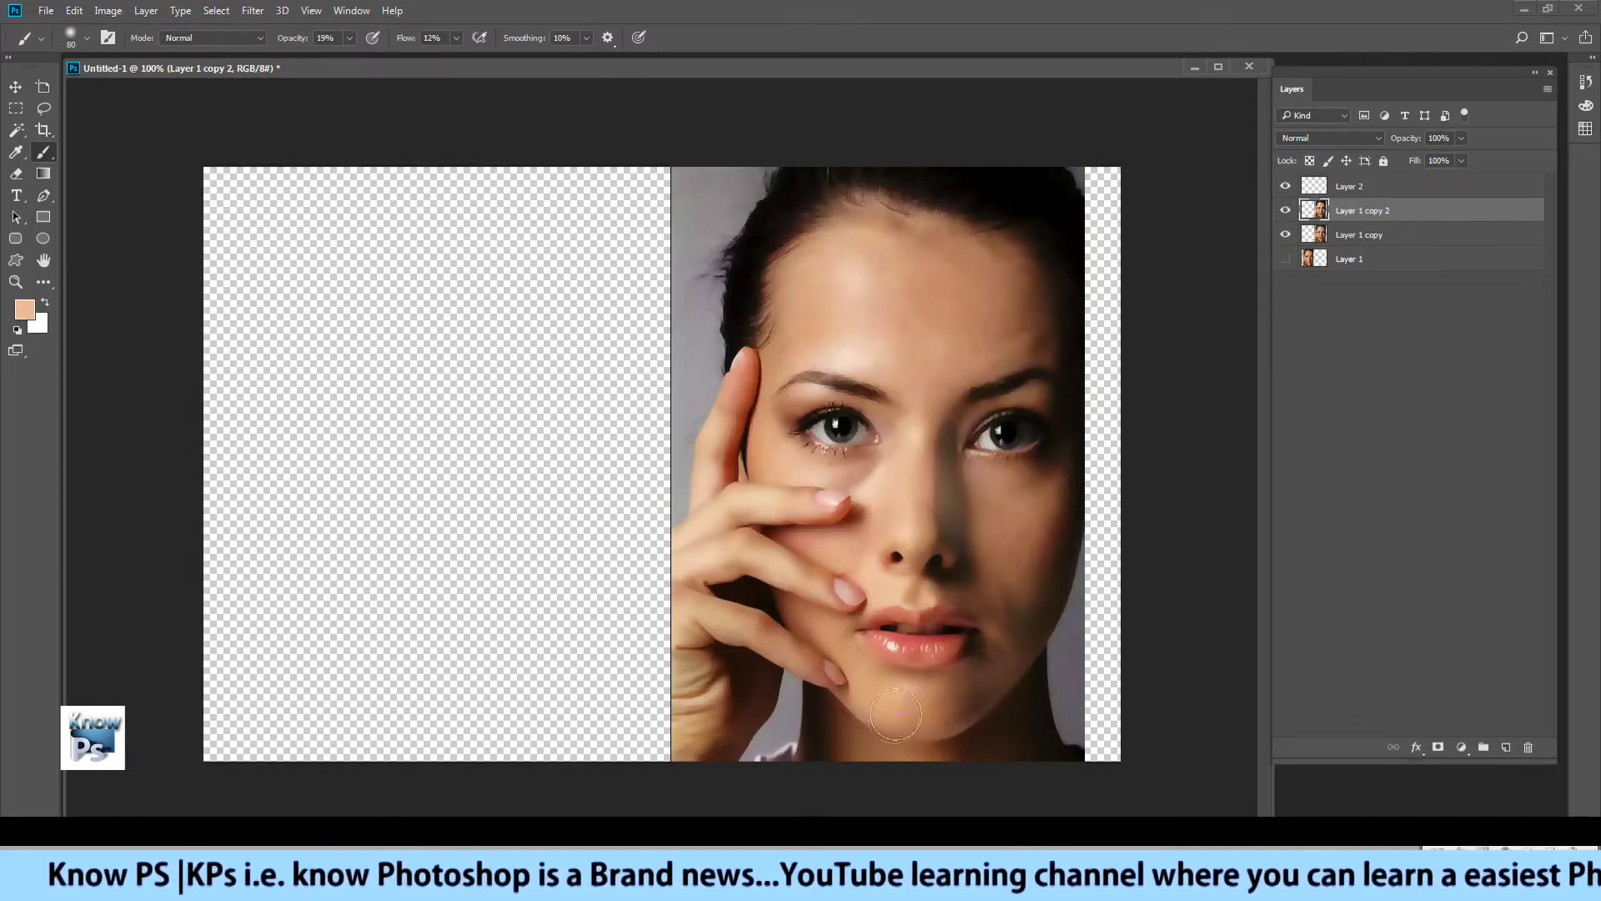
left_click(986, 296, "alt")
mouse_move(897, 325)
left_mouse_down()
mouse_move(868, 239)
mouse_move(868, 268)
mouse_move(936, 339)
mouse_move(1037, 304)
mouse_move(1029, 315)
left_mouse_up()
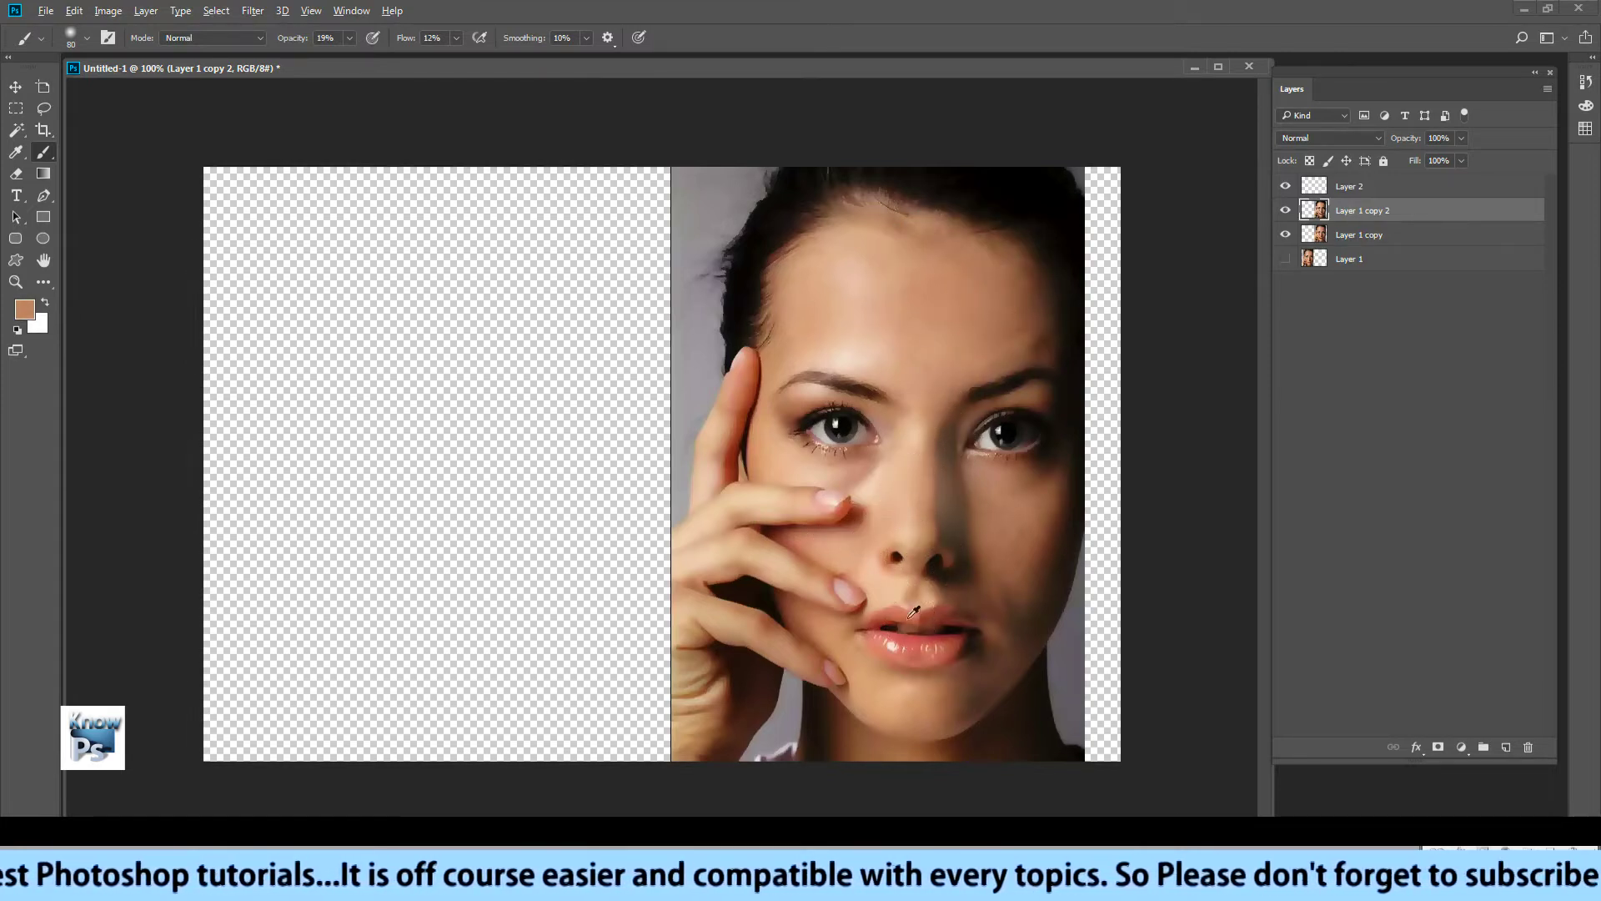
left_click(887, 299, "alt")
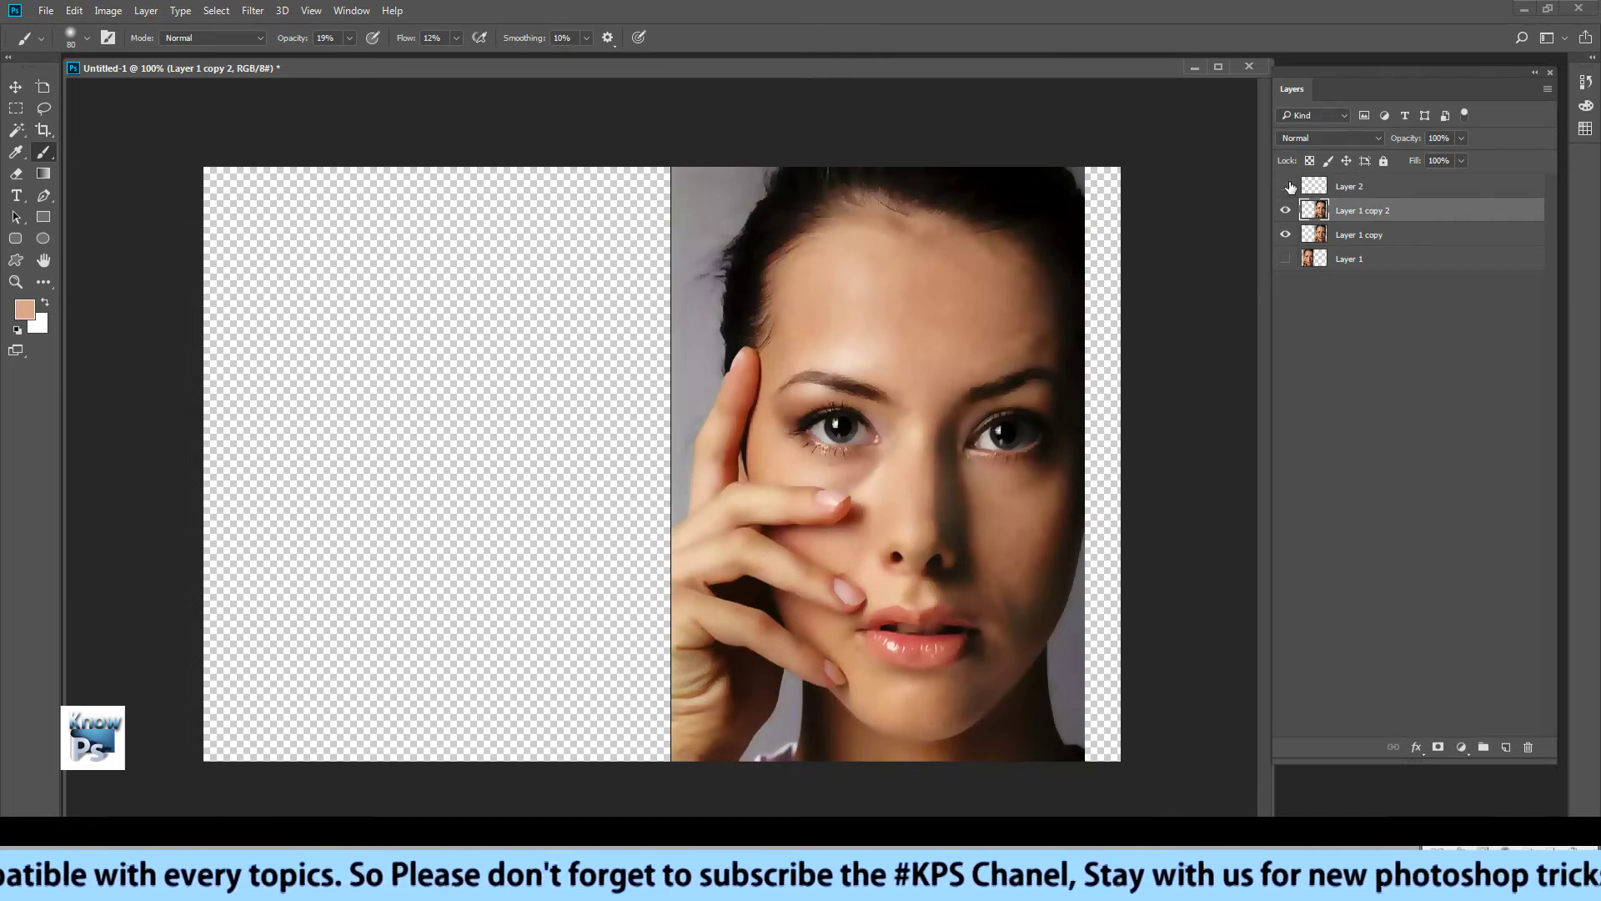
- Merge Layer 2 with Layer 1 copy 2 and toggle Layer 2 to compare retouched and original
left_click(1380, 192, "shift")
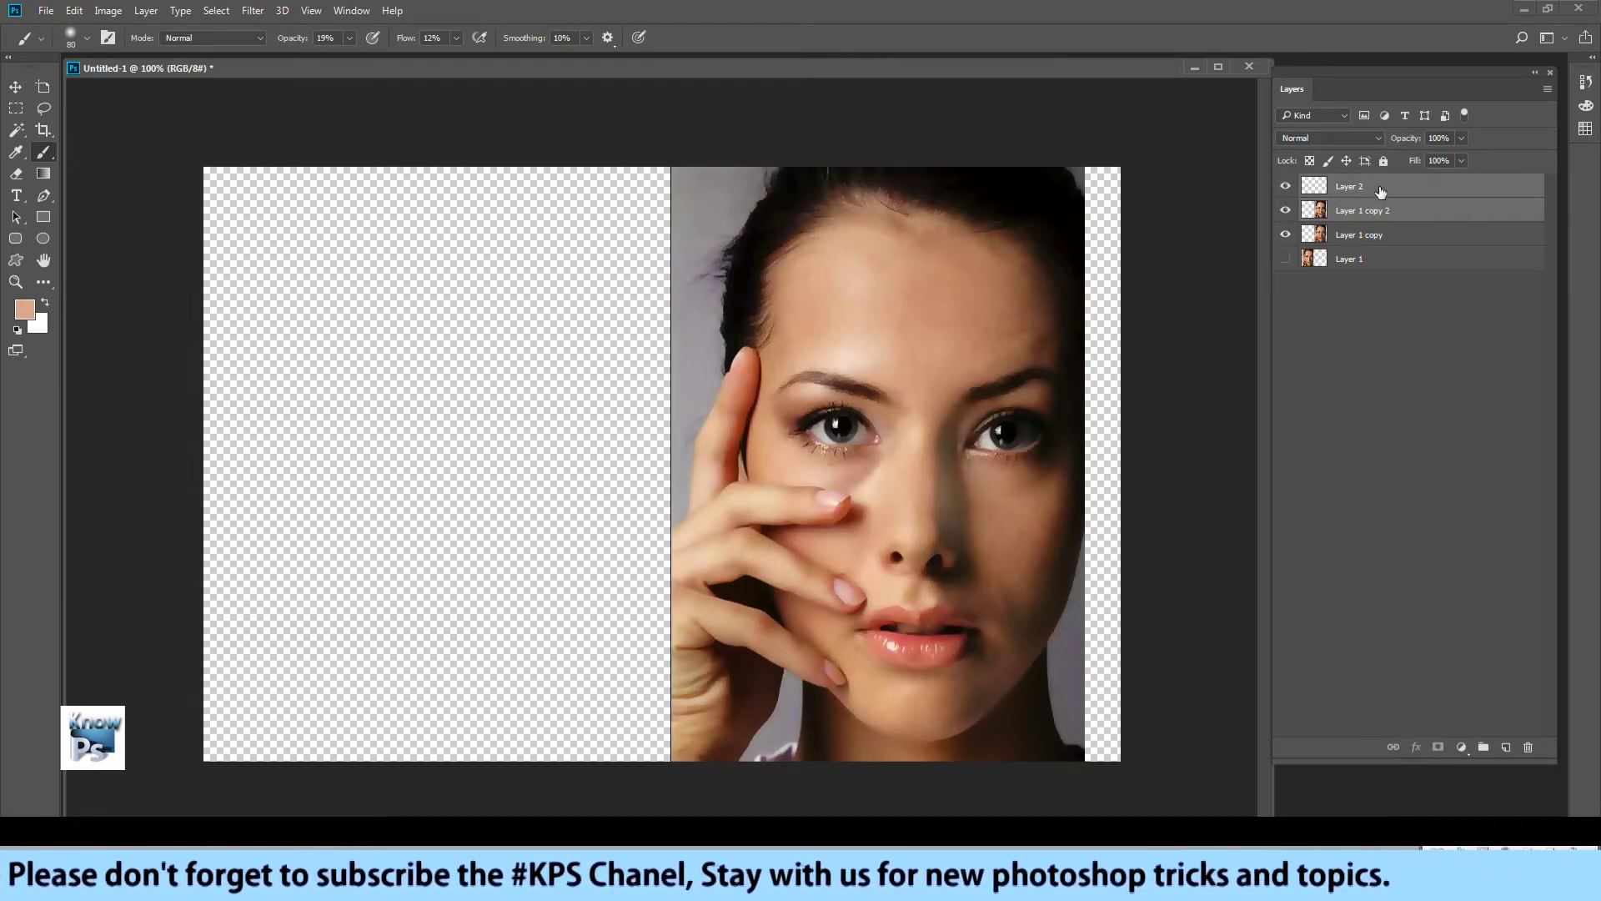
key("ctrl+e")
left_click(1284, 187)
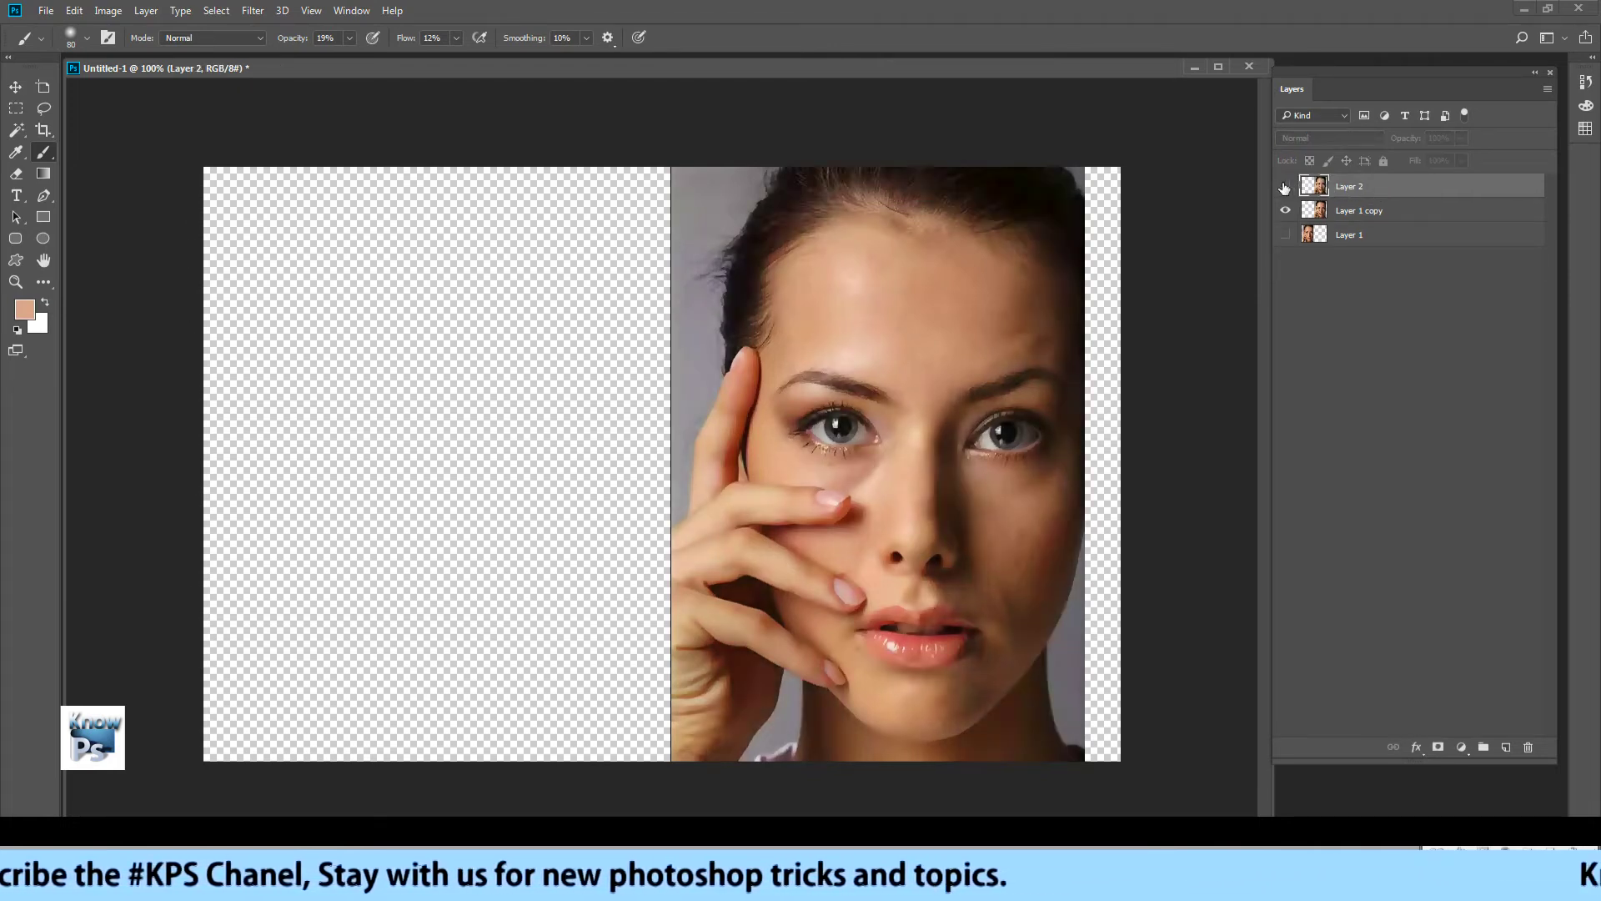
left_click(1284, 187)
left_click(1284, 187)
left_click(1285, 187)
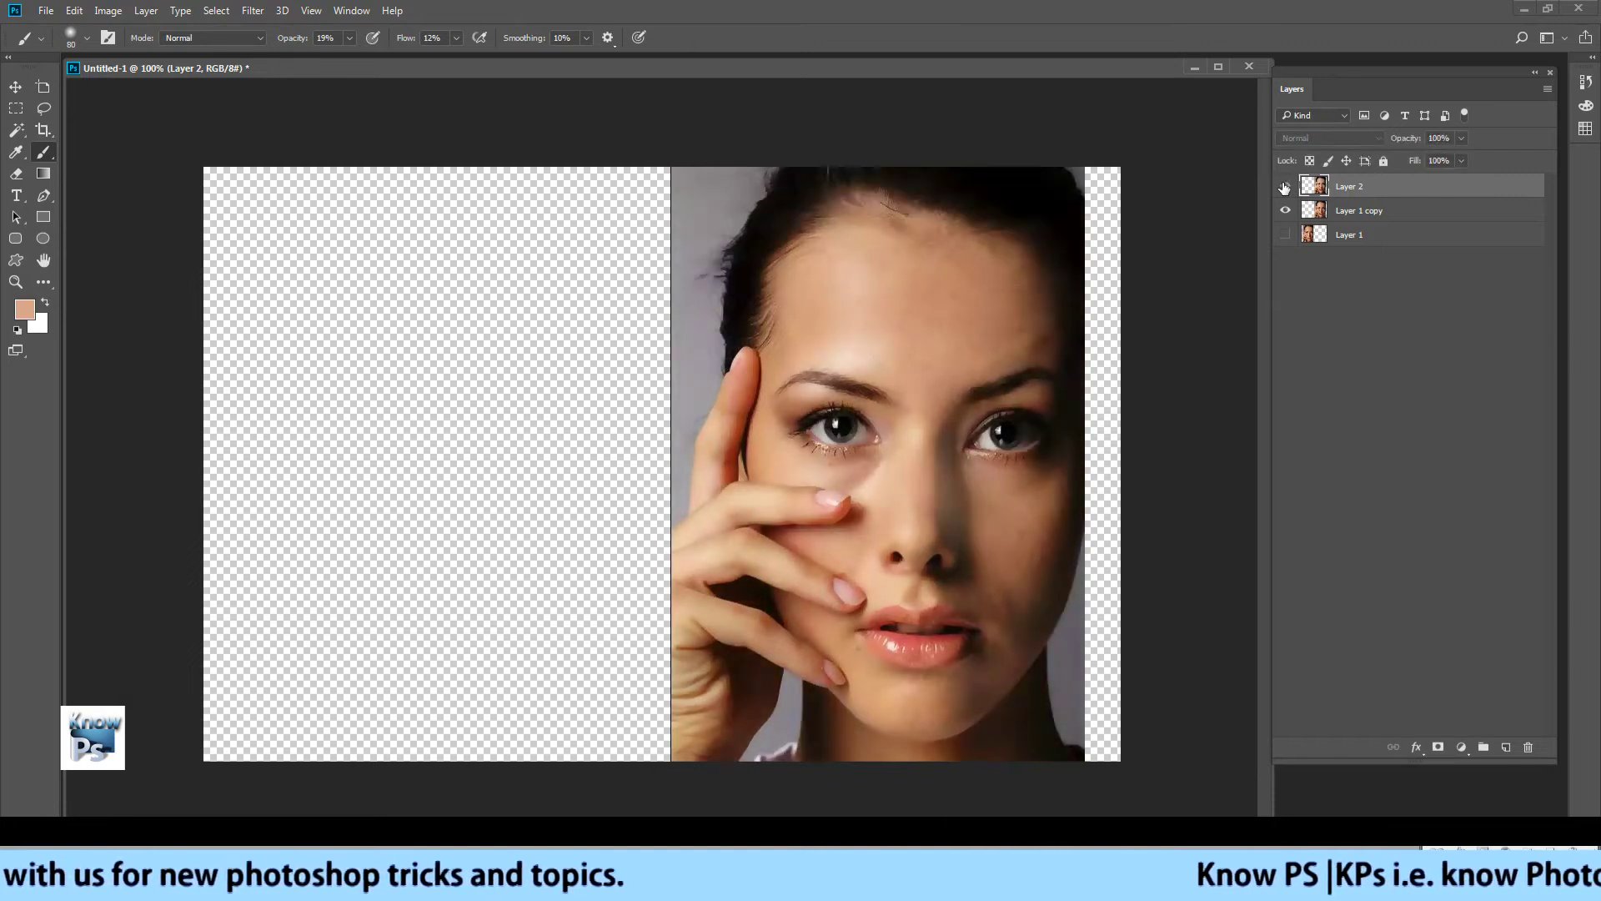
left_click(1284, 187)
left_click(1284, 187)
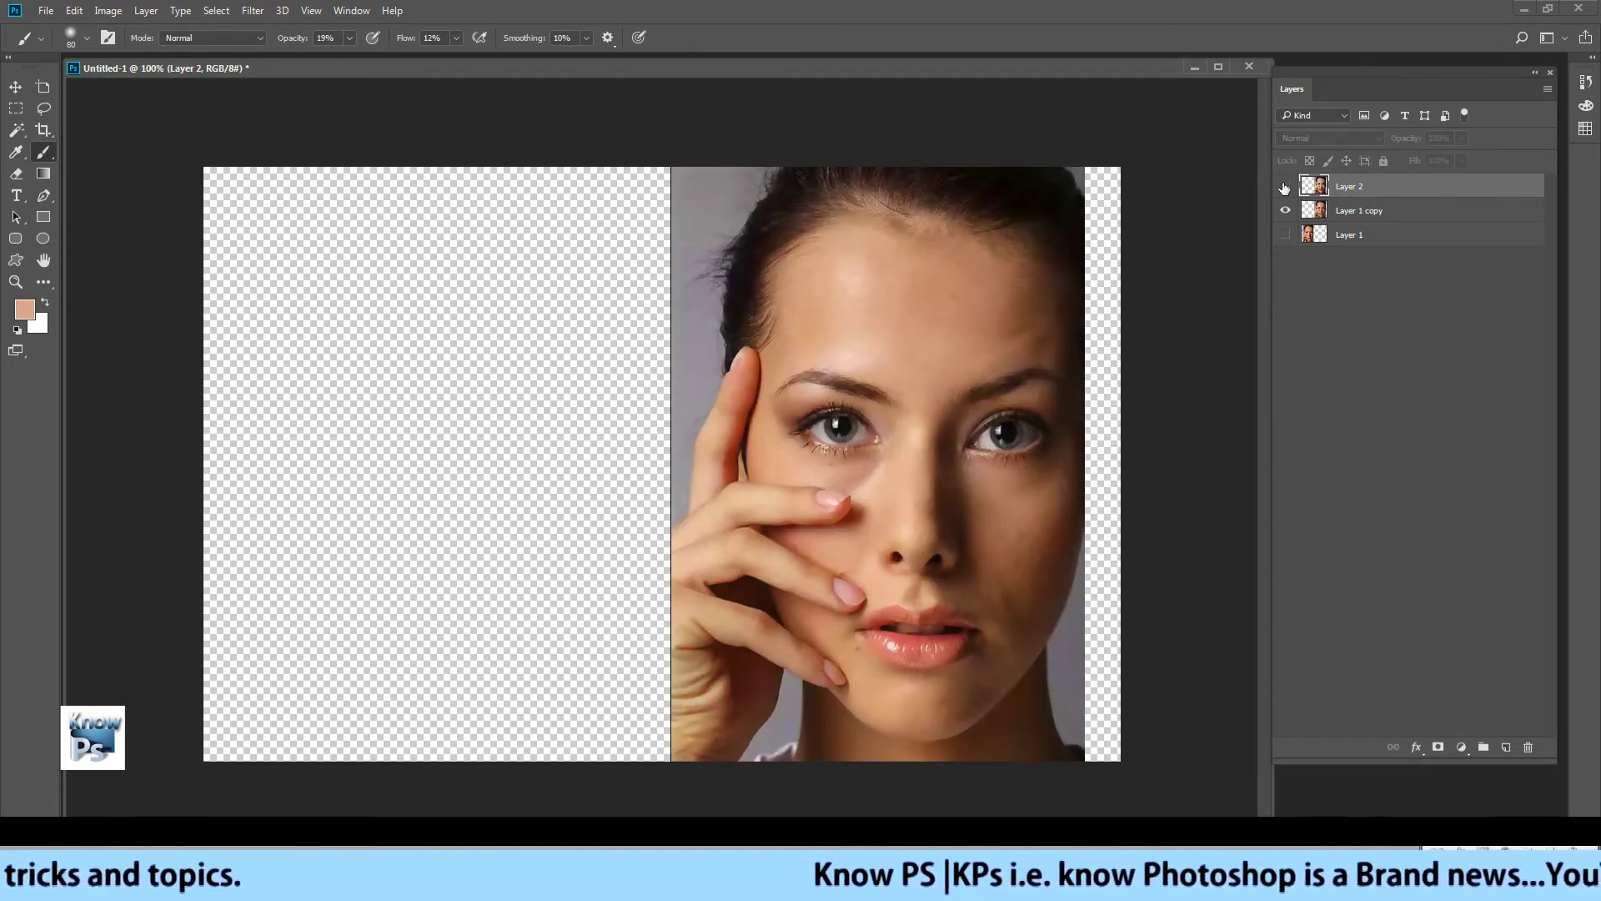
- Step Layer 2's blend mode through the list toward Screen to brighten the face
left_click(1333, 134)
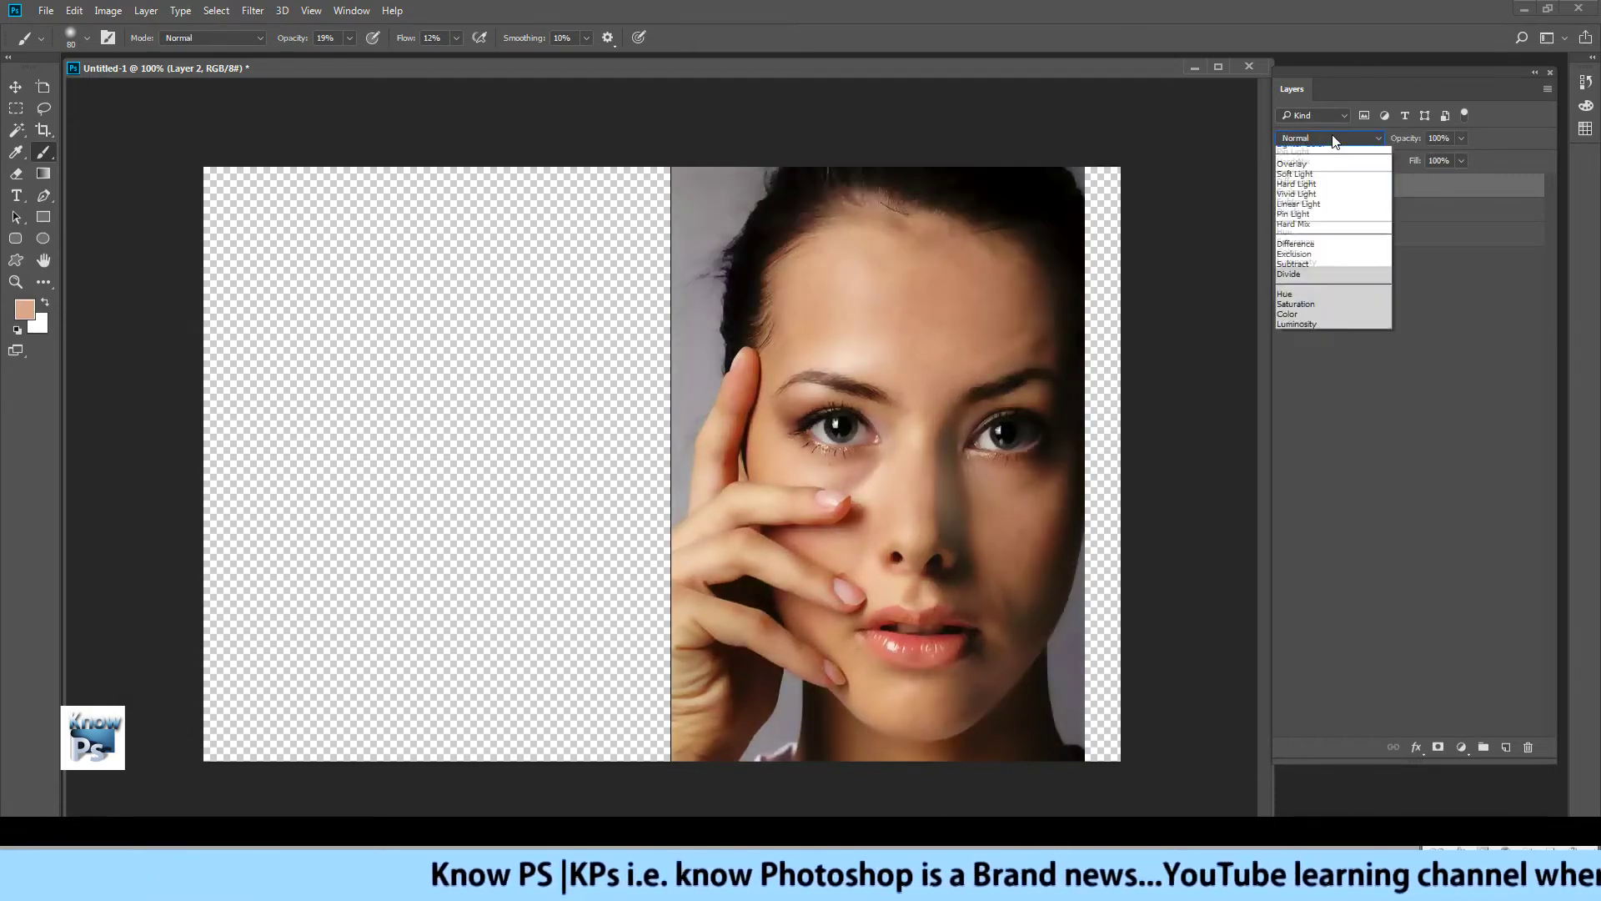
key("Down")
key("Down")
key("Down")
key("Down")
key("Down")
key("Down")
key("Down")
key("Down")
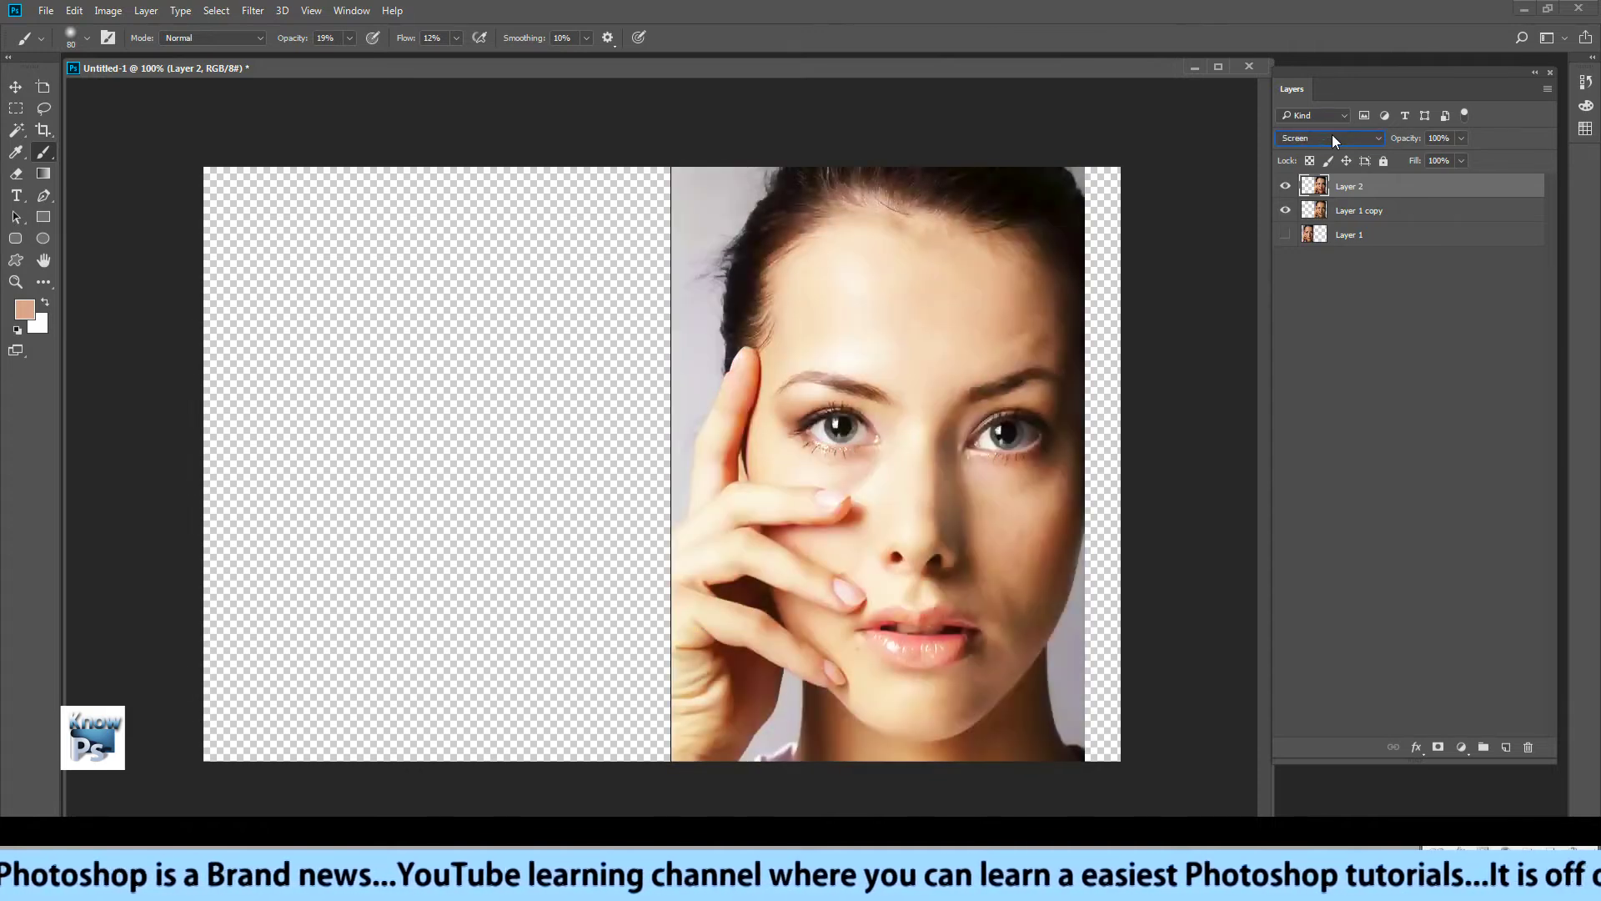
key("Down")
key("Down")
key("Down")
key("Down")
key("Up")
key("Up")
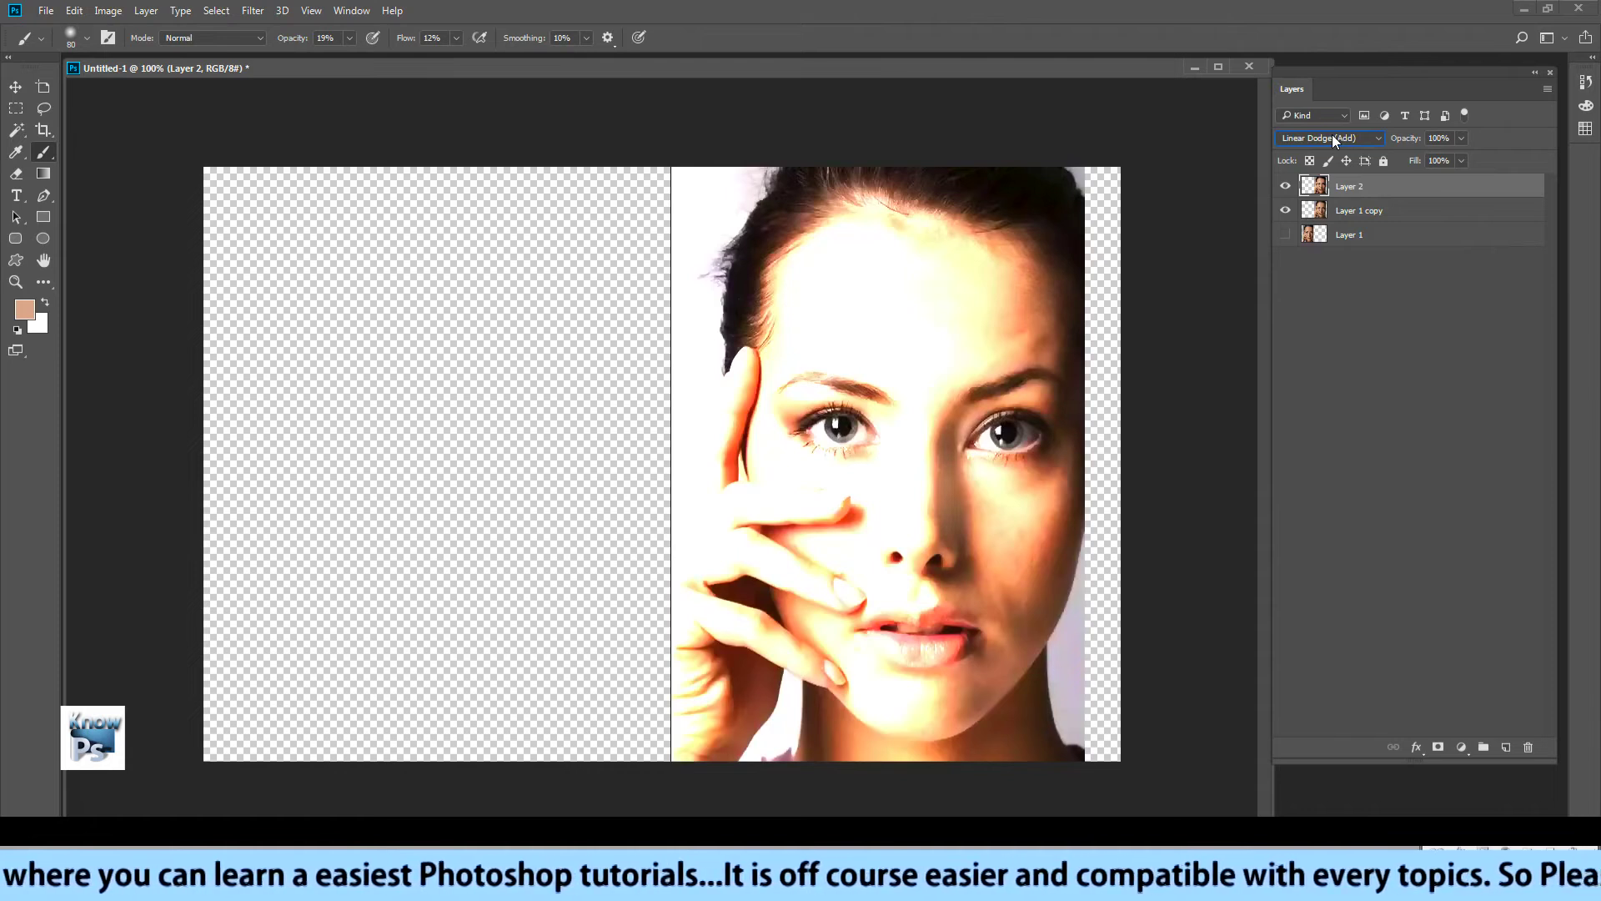
key("Up")
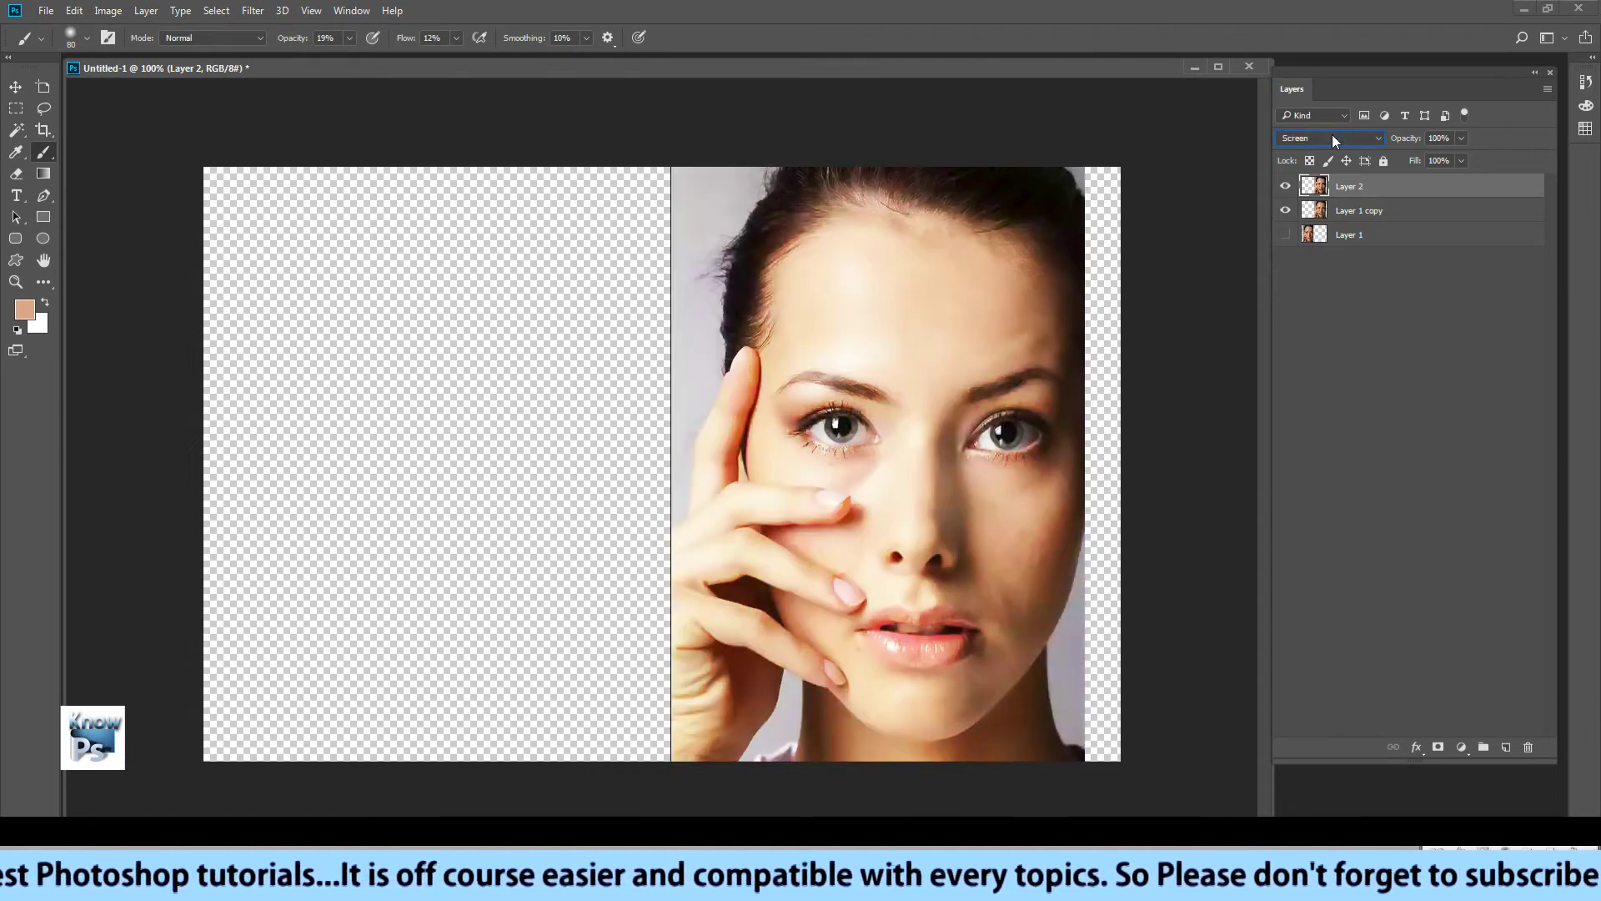
- Turn Layer 1 back on, toggling it to compare the original face on the left
left_click(1286, 237)
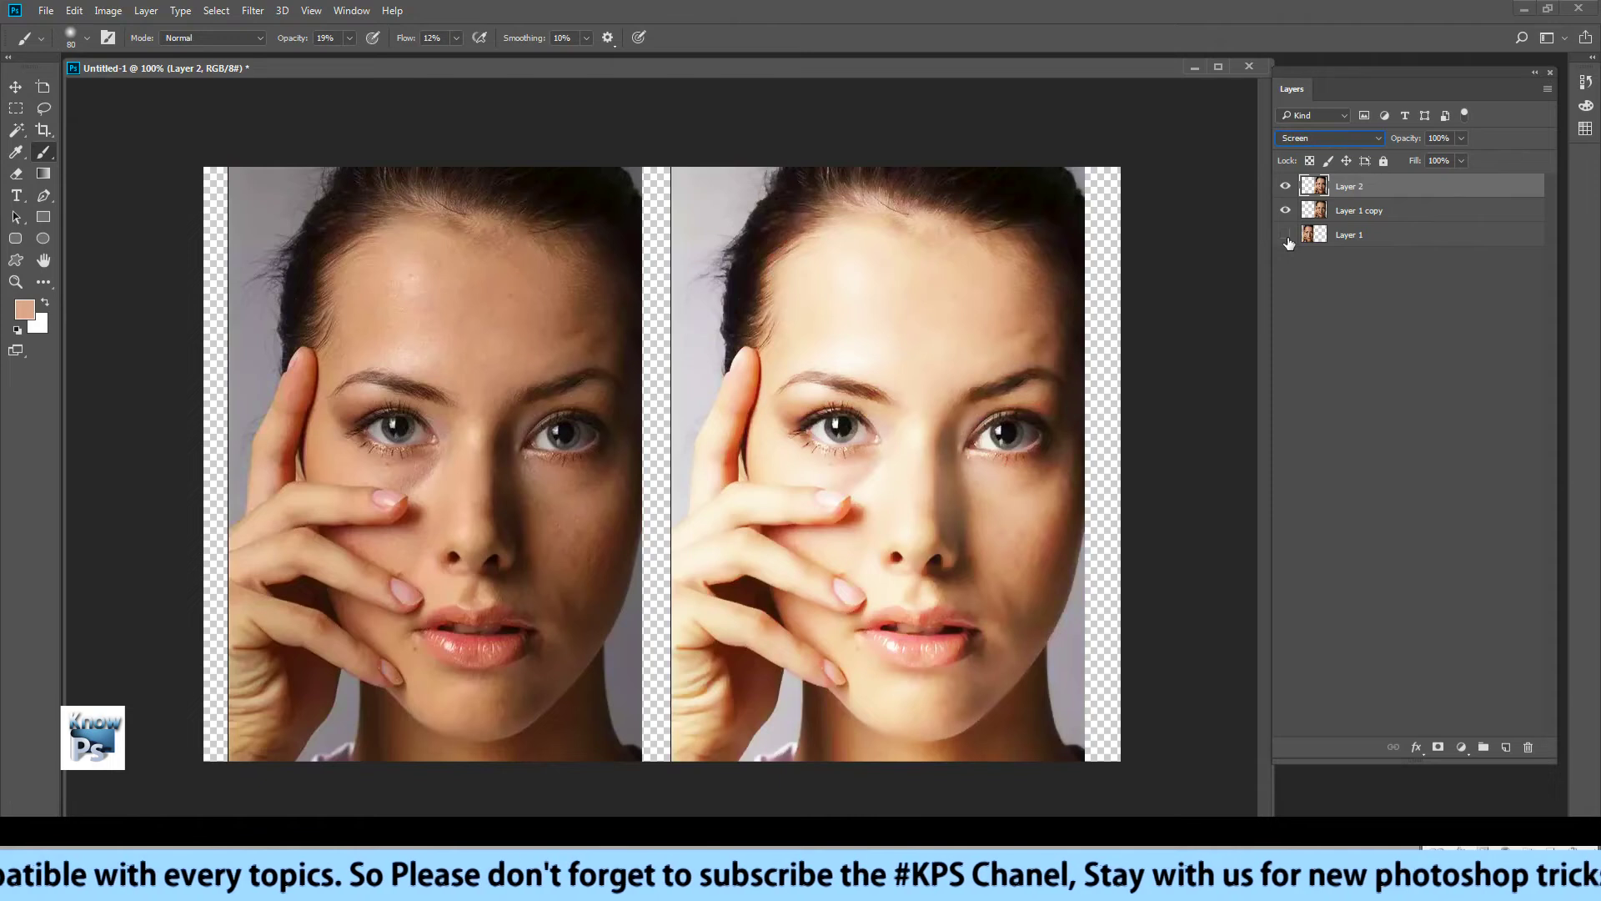
left_click(1287, 237)
left_click(1286, 237)
left_click(1287, 237)
left_click(1286, 236)
left_click(1287, 237)
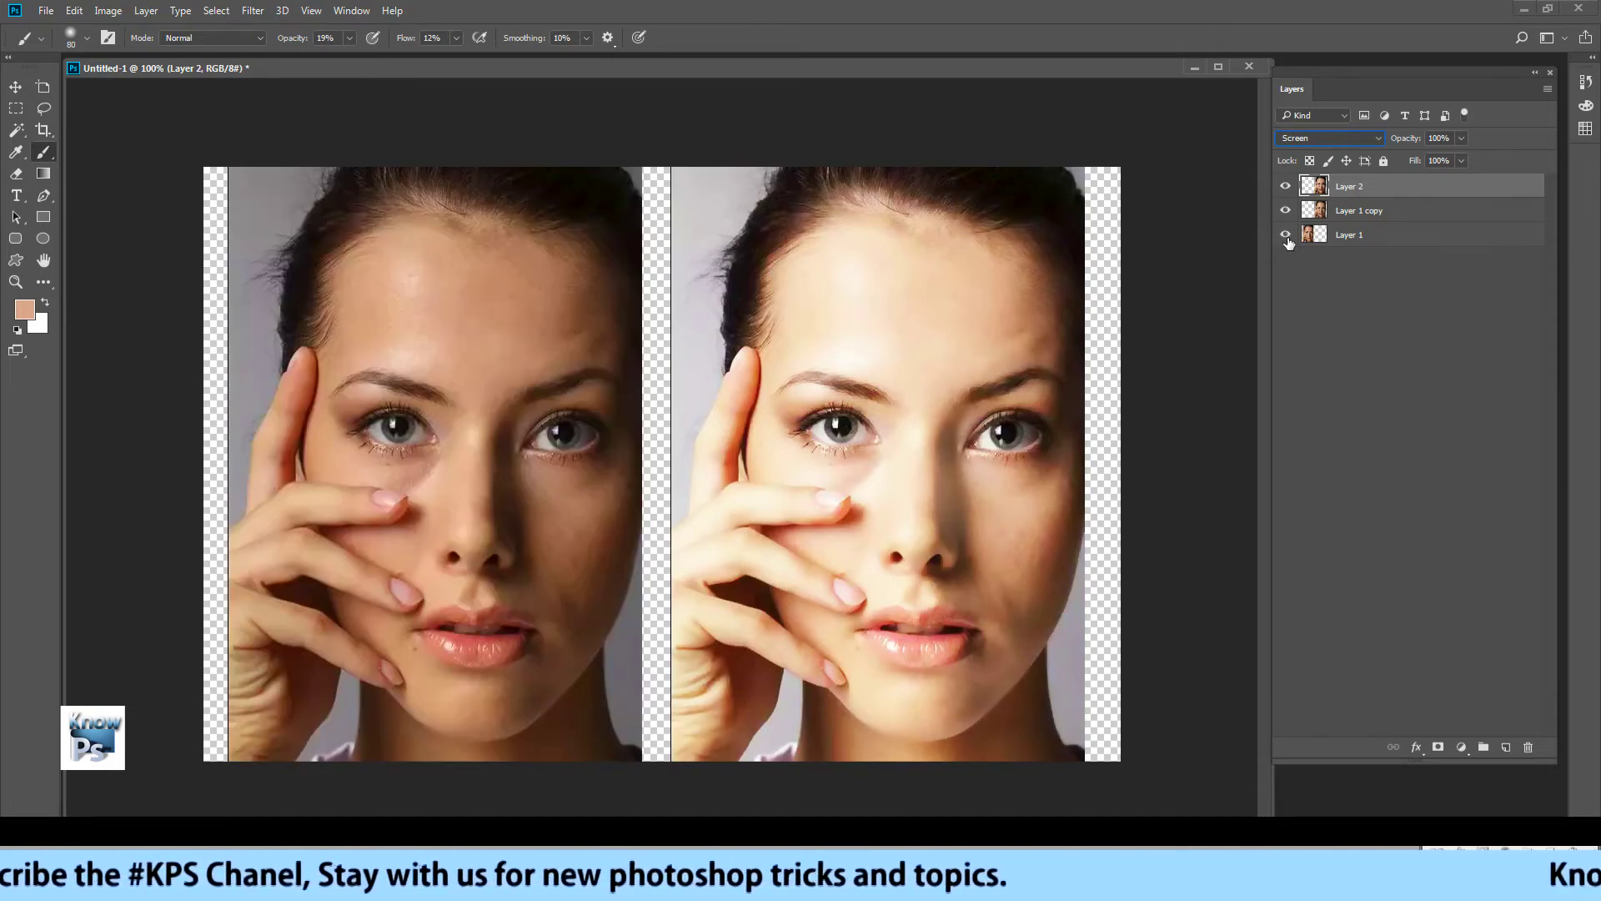
- Add two new empty layers and set the foreground colour to black (000000)
left_click(1506, 748)
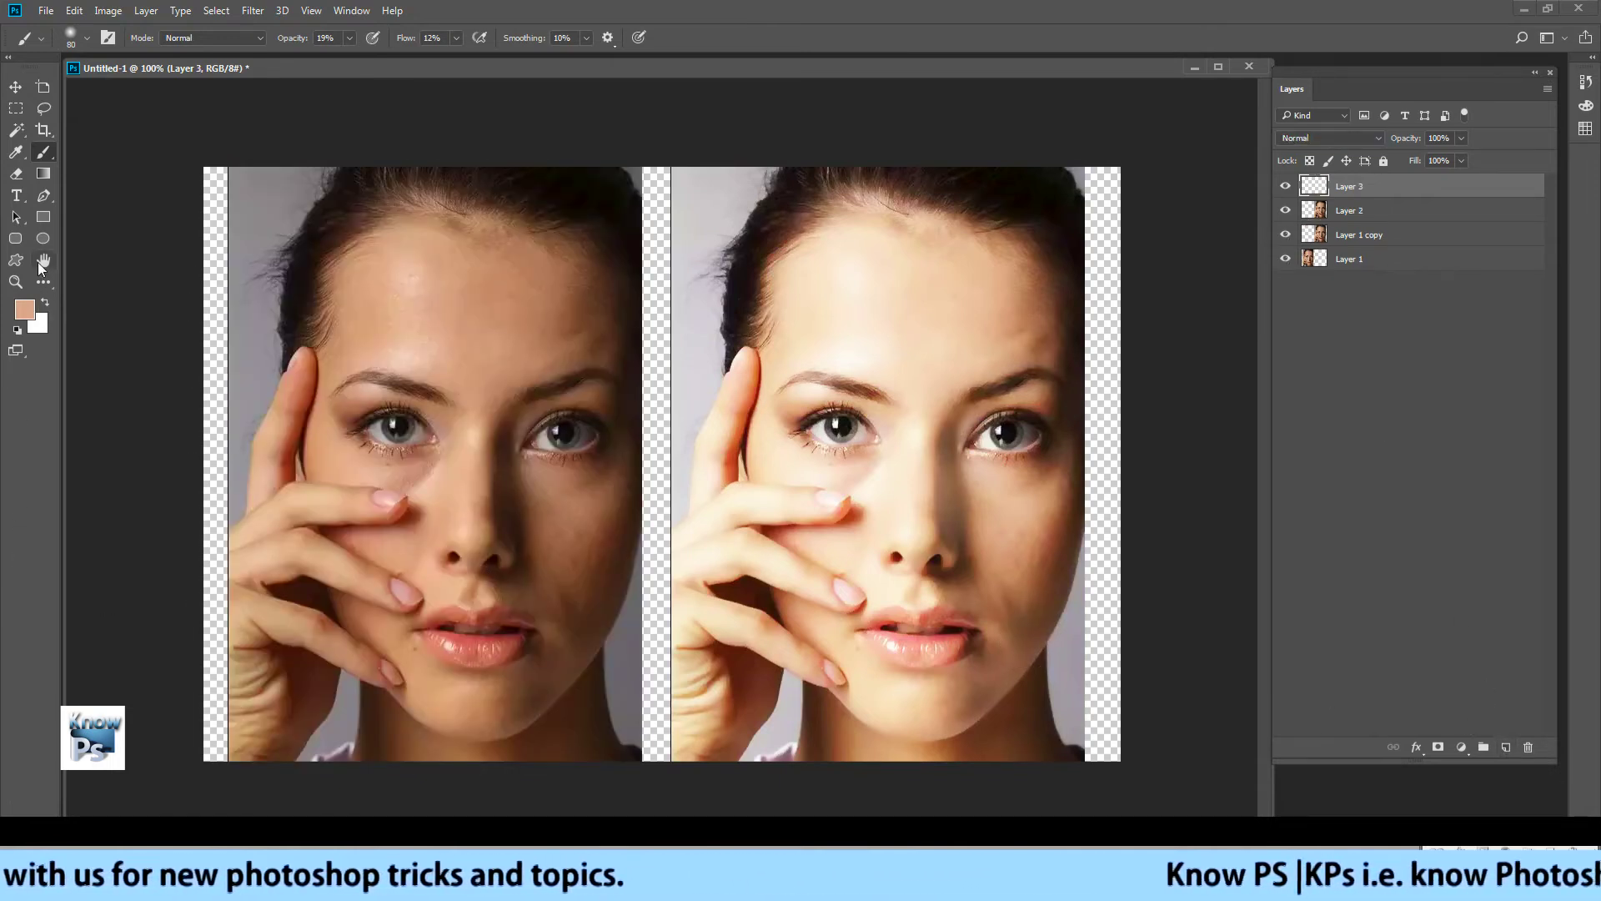
left_click(1506, 748)
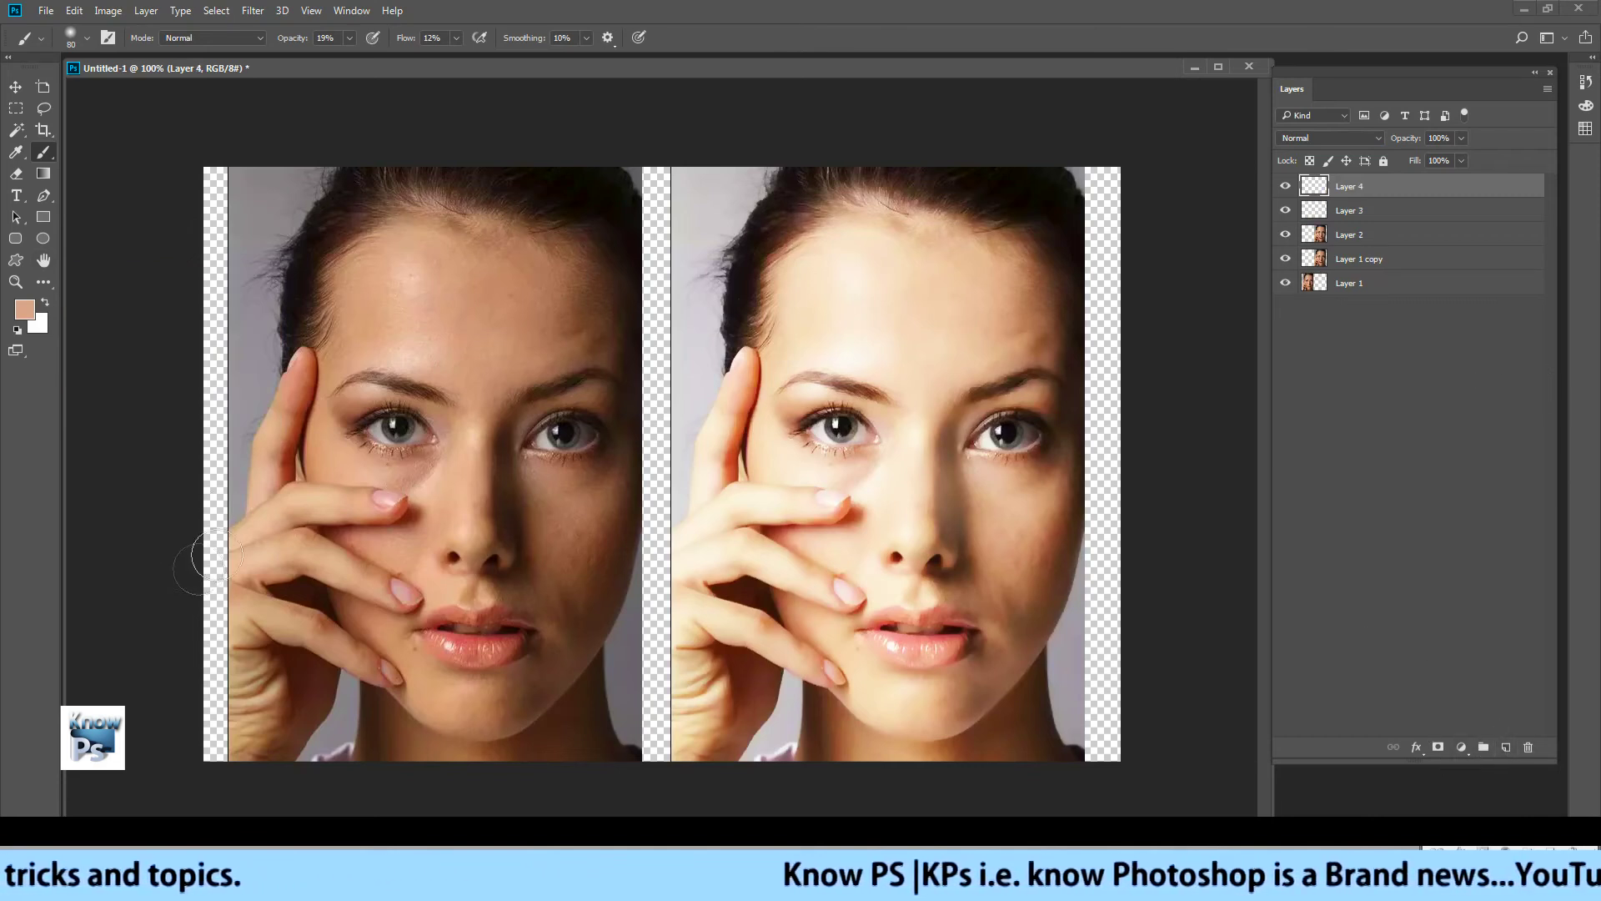
left_click(24, 309)
type("000000")
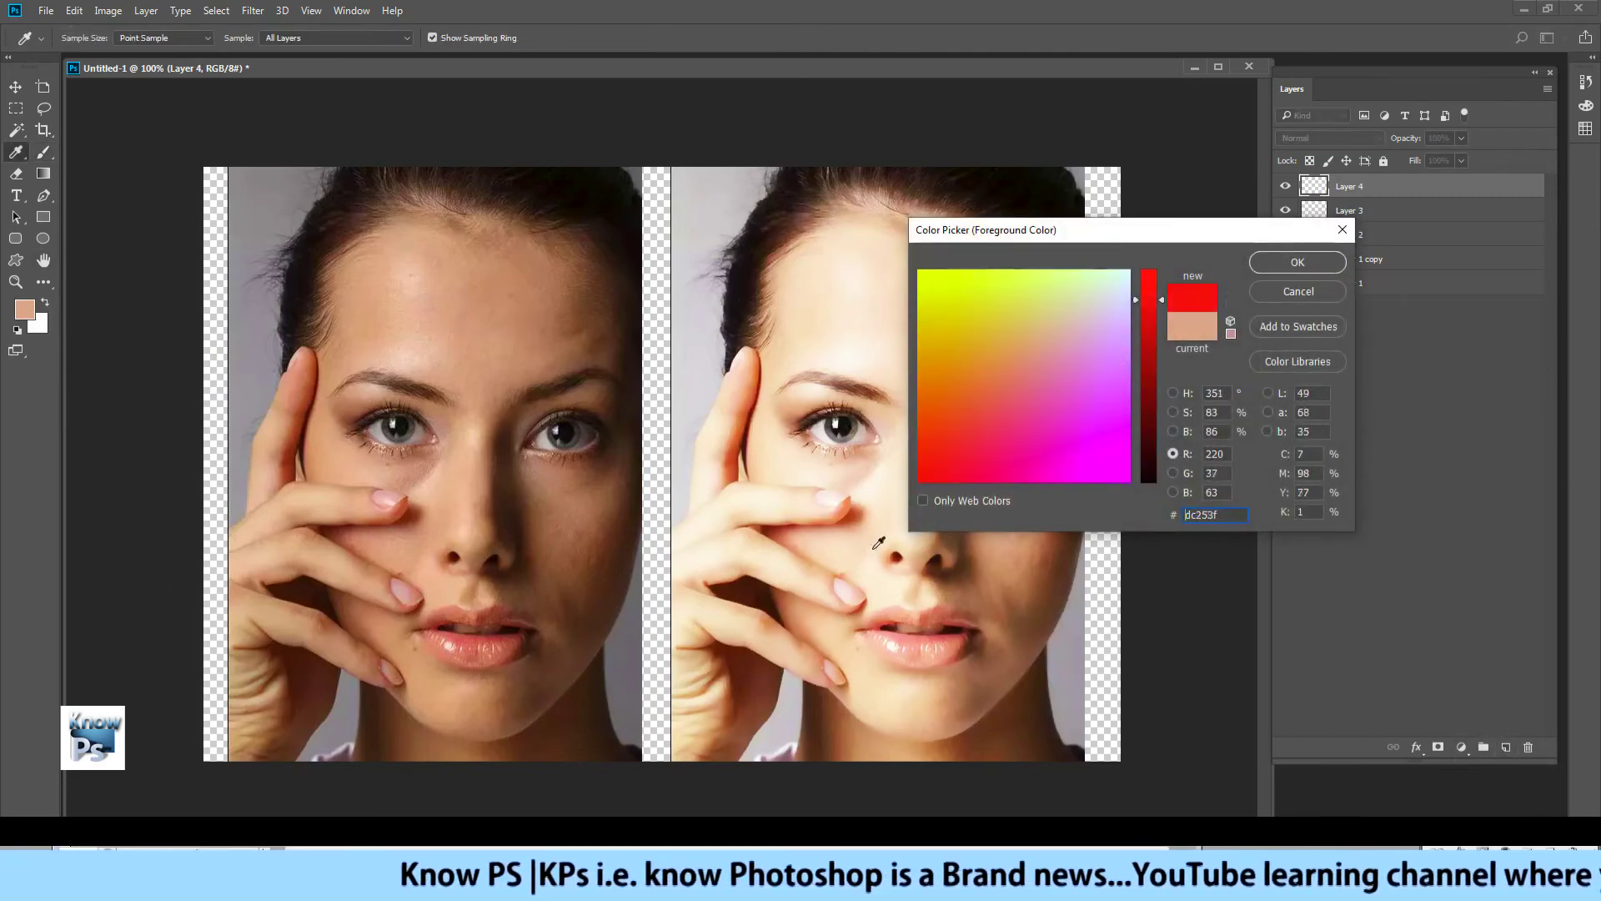
left_click(1297, 262)
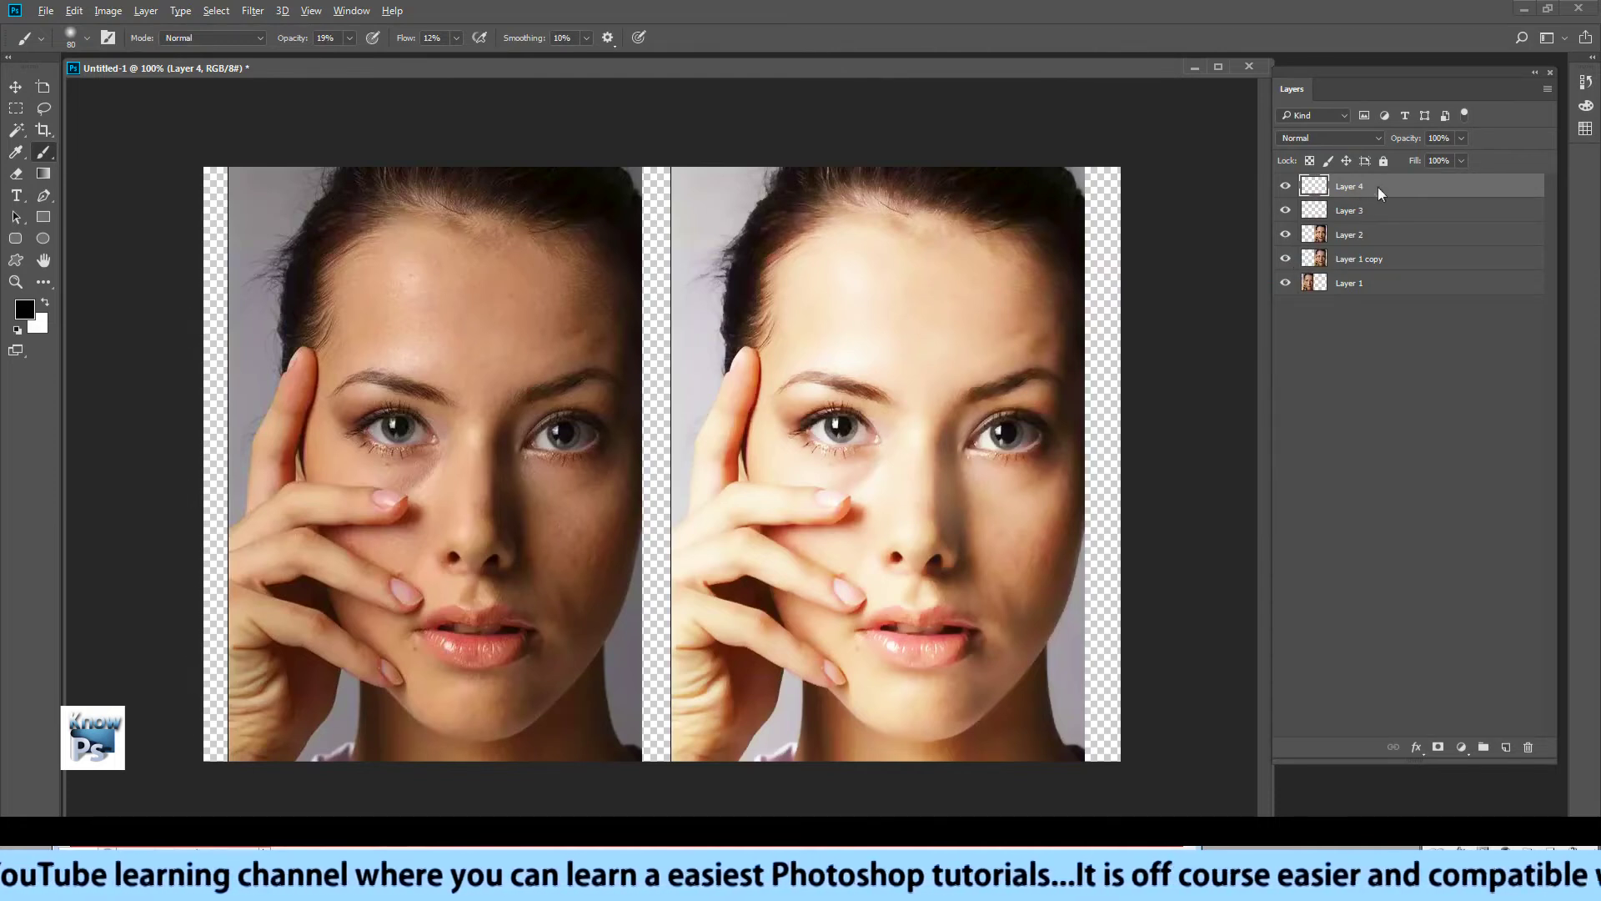
- Fill Layer 4 with black, shrink it to the left half, and lower its opacity to about 48%
key("alt+BackSpace")
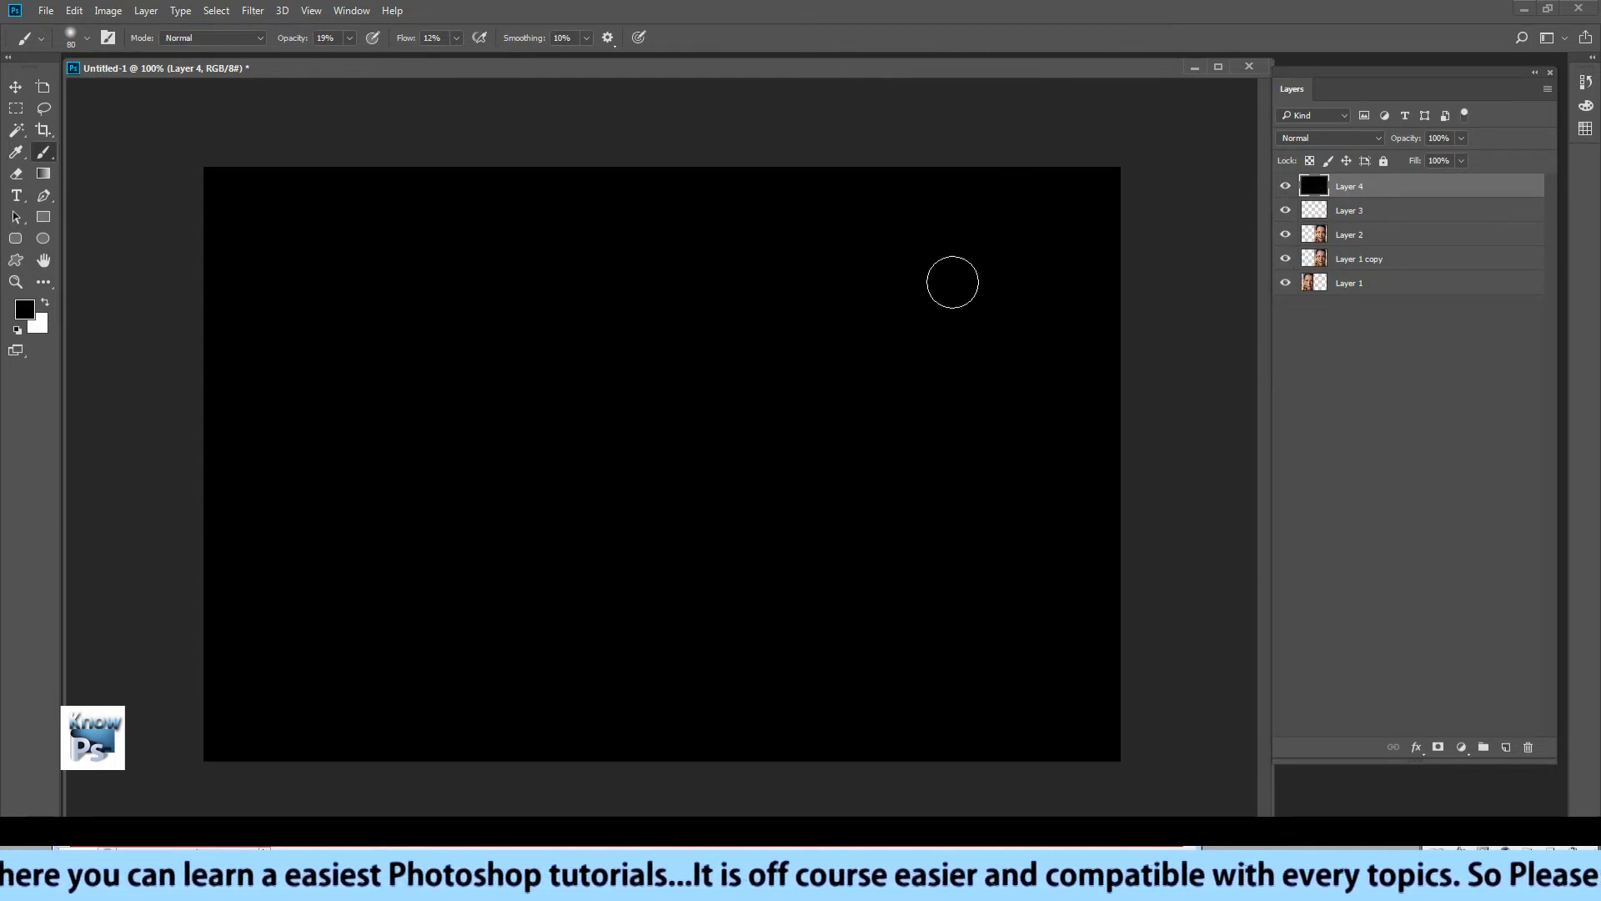
key("v")
key("ctrl+t")
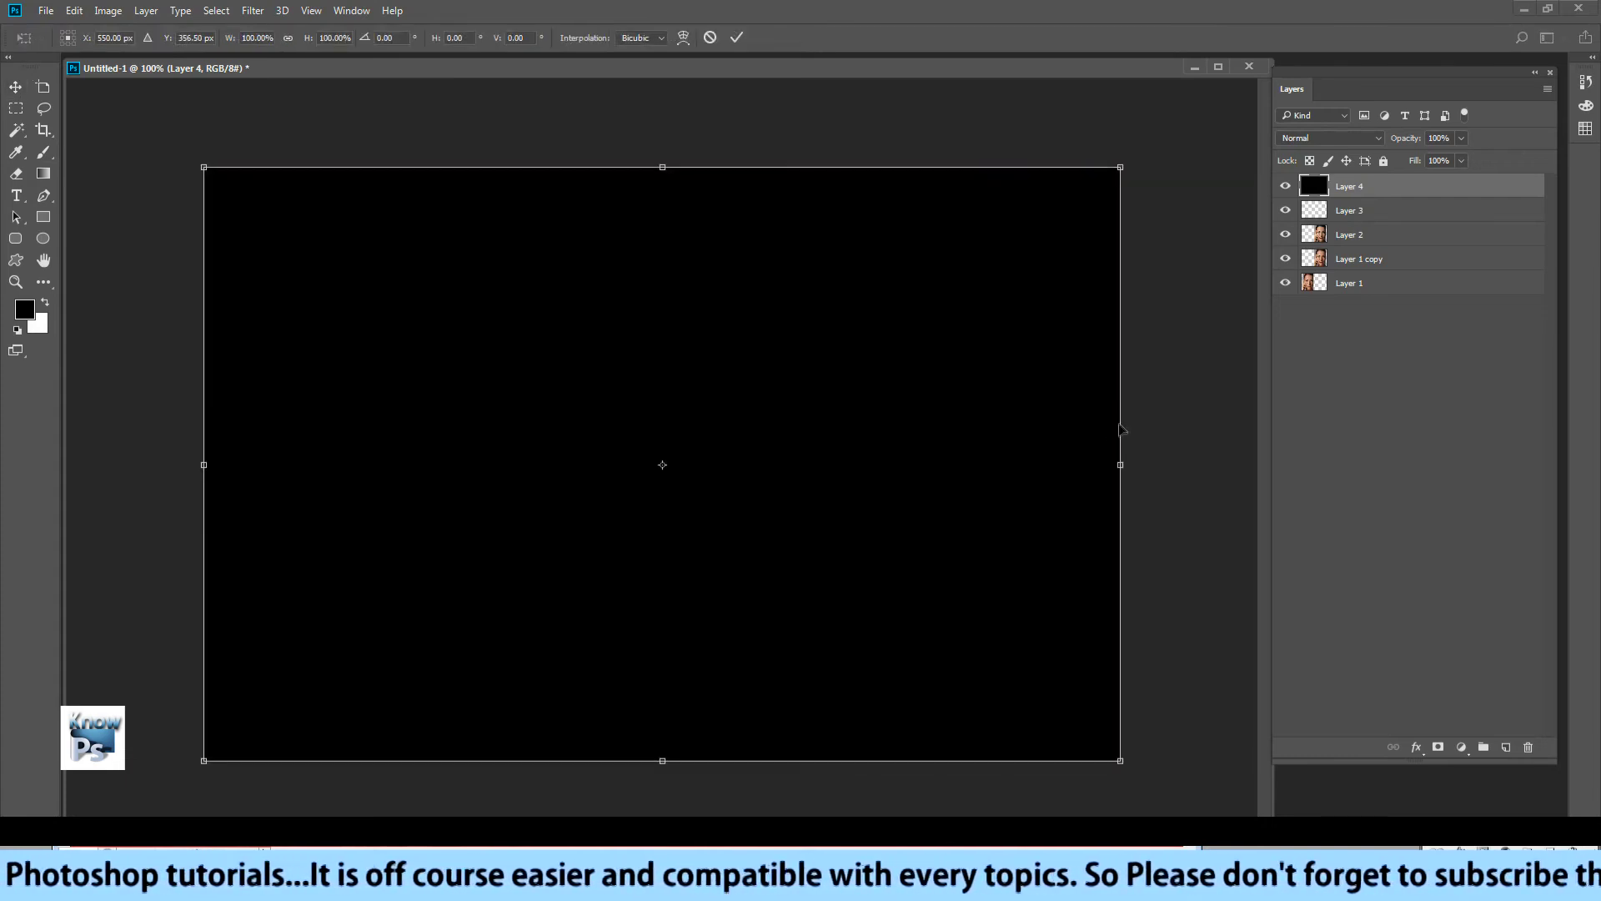
left_click_drag(1120, 466, 670, 464)
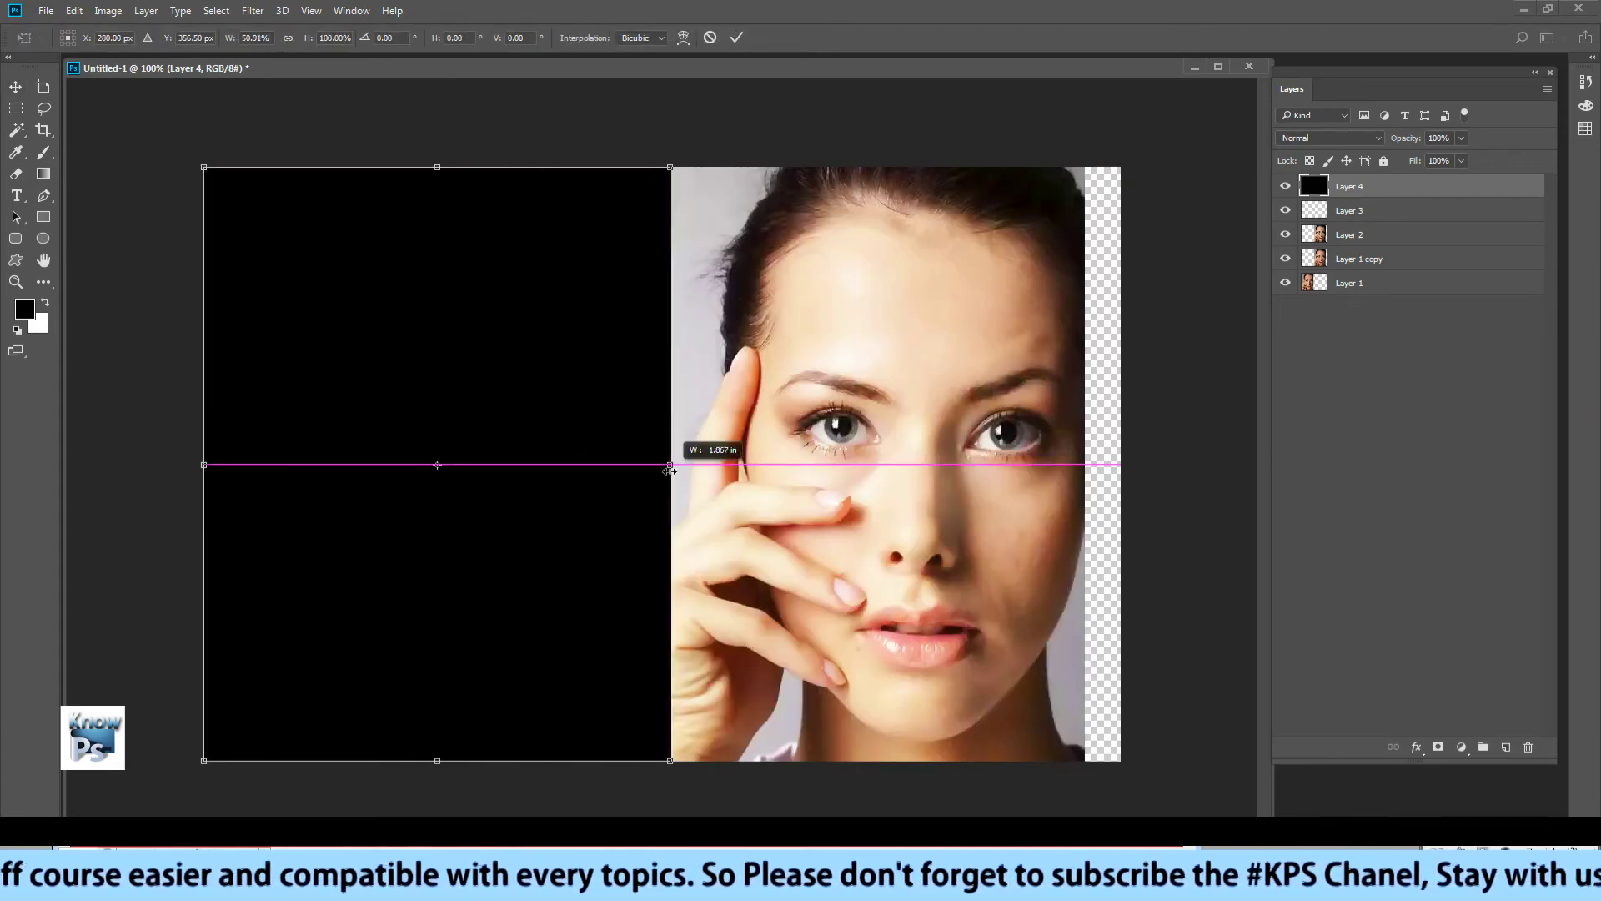
key("Return")
left_click(1461, 139)
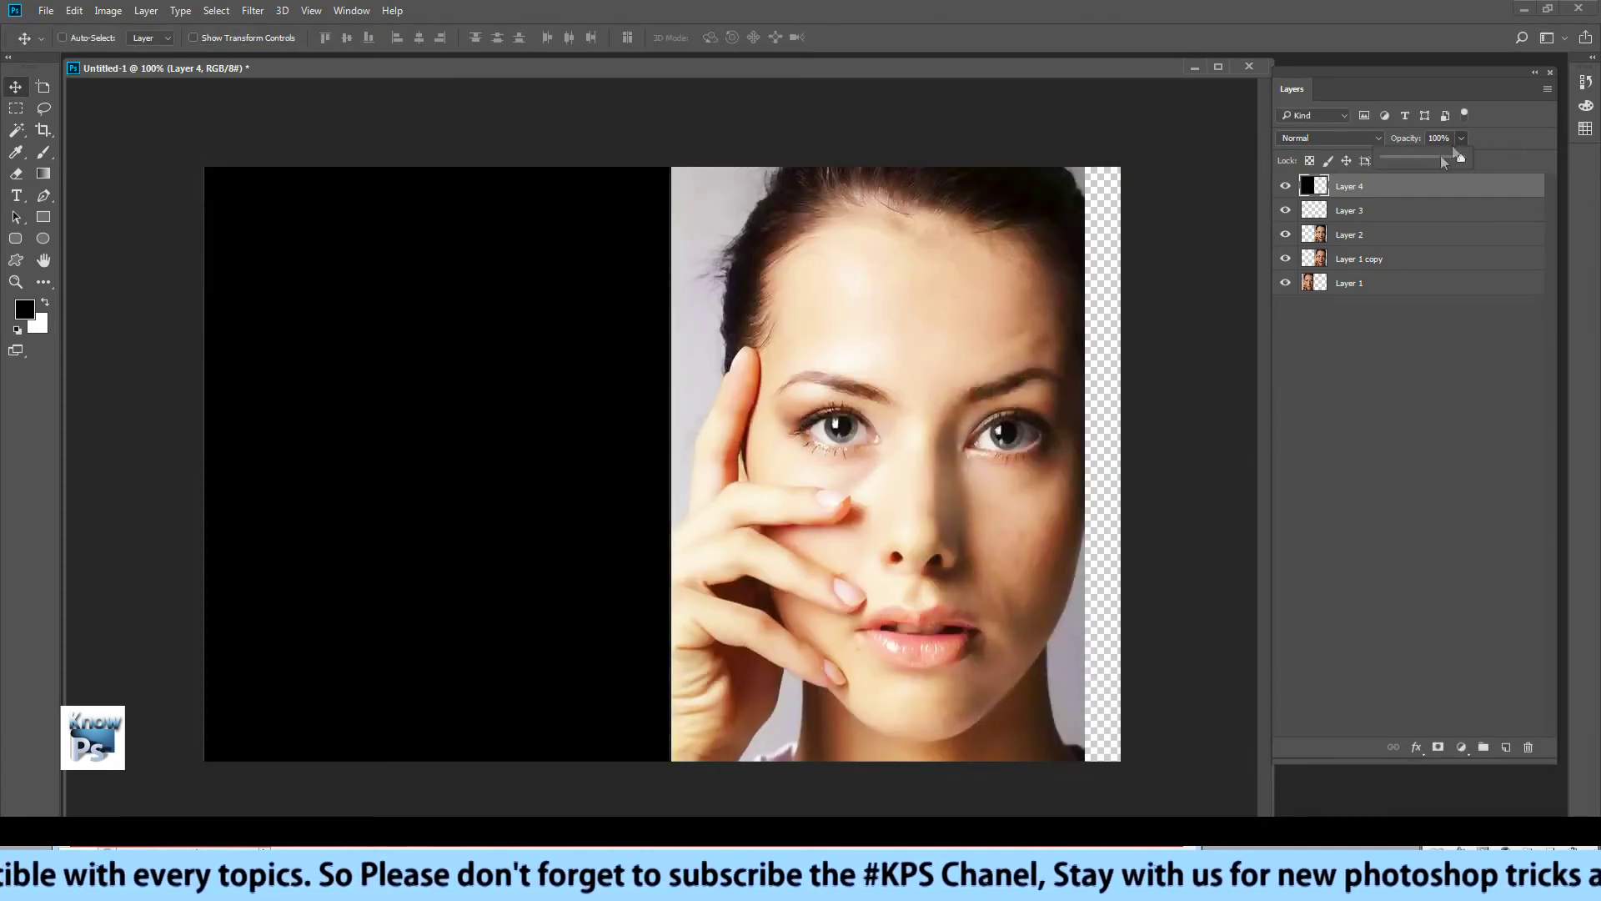
left_click_drag(1413, 158, 1421, 157)
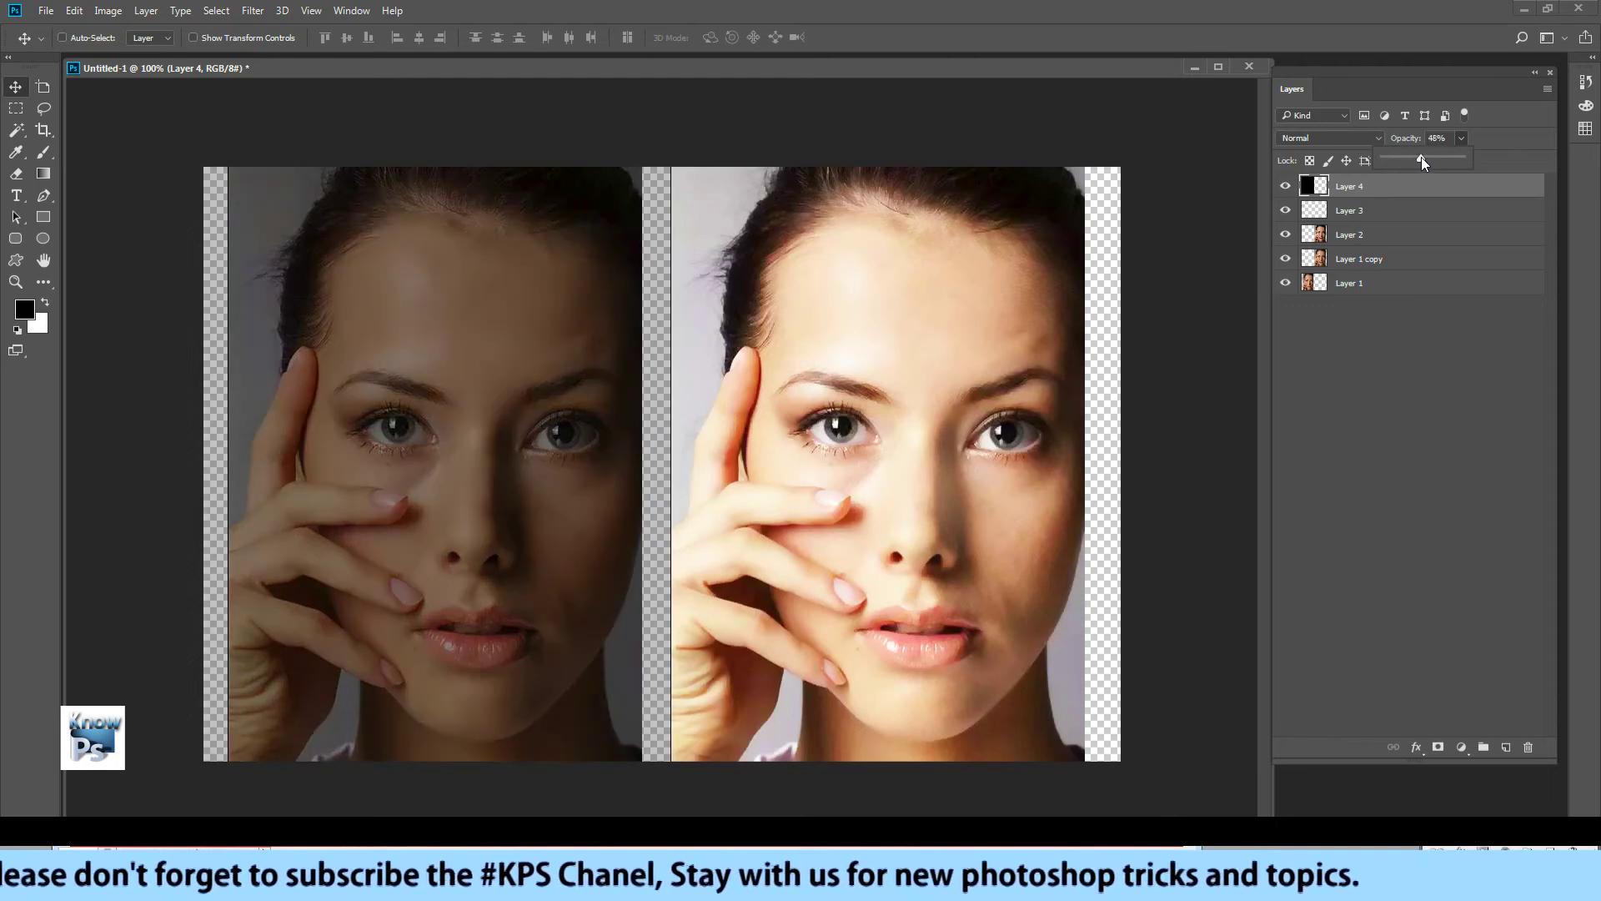
- Add a white-filled Layer 5 beneath Layer 1 to fill the transparent canvas edges
left_click(1372, 285)
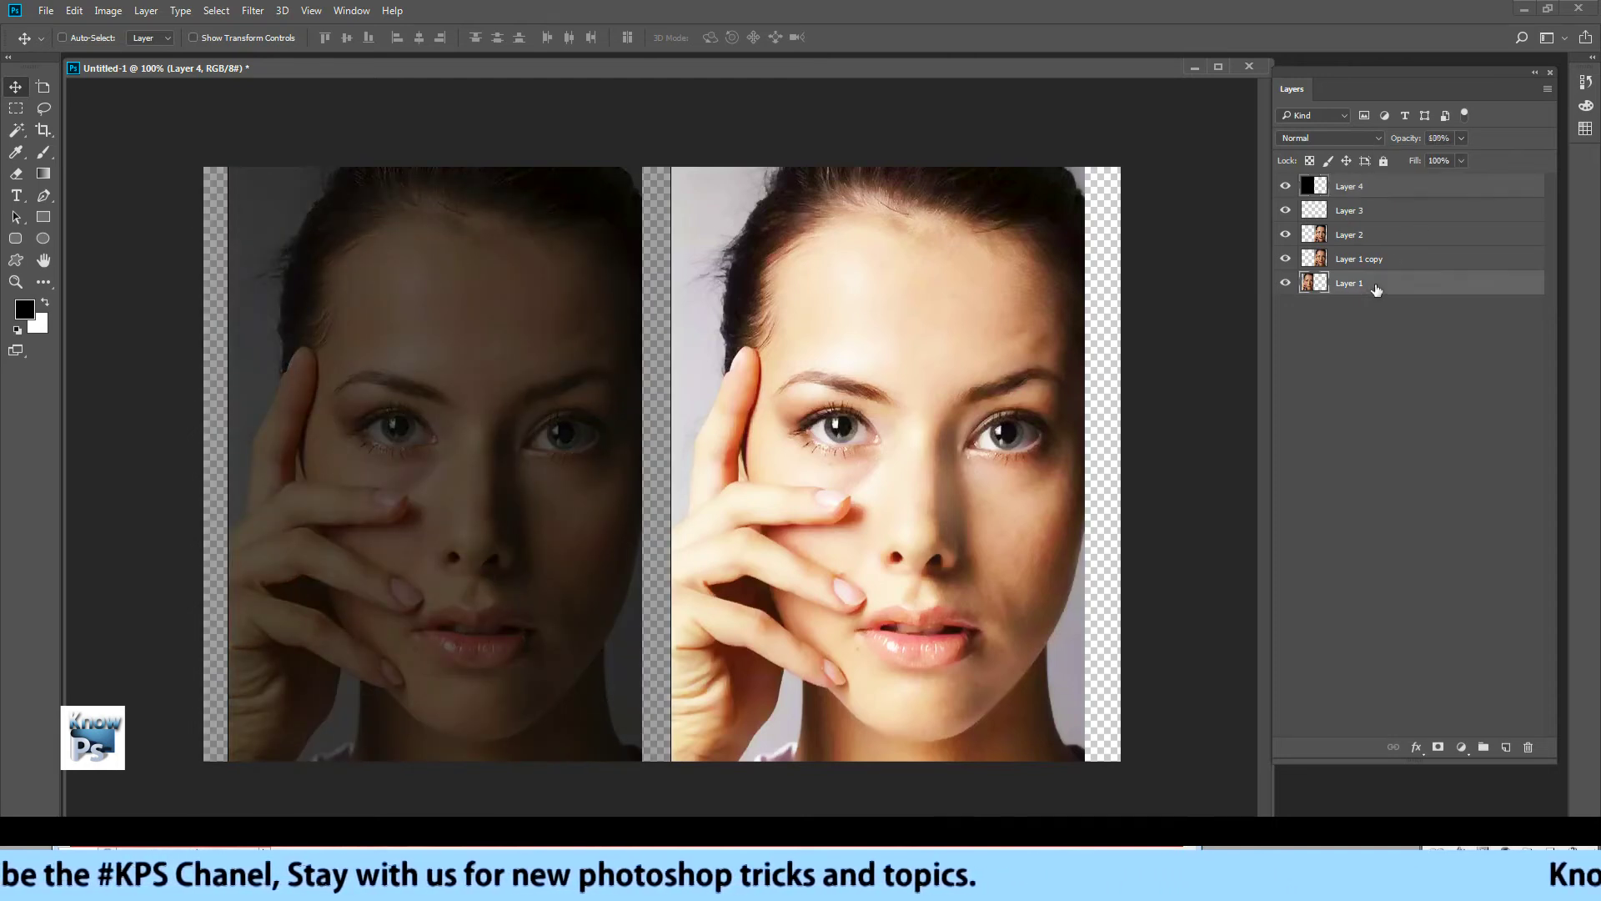
left_click(1284, 283)
left_click(1285, 282)
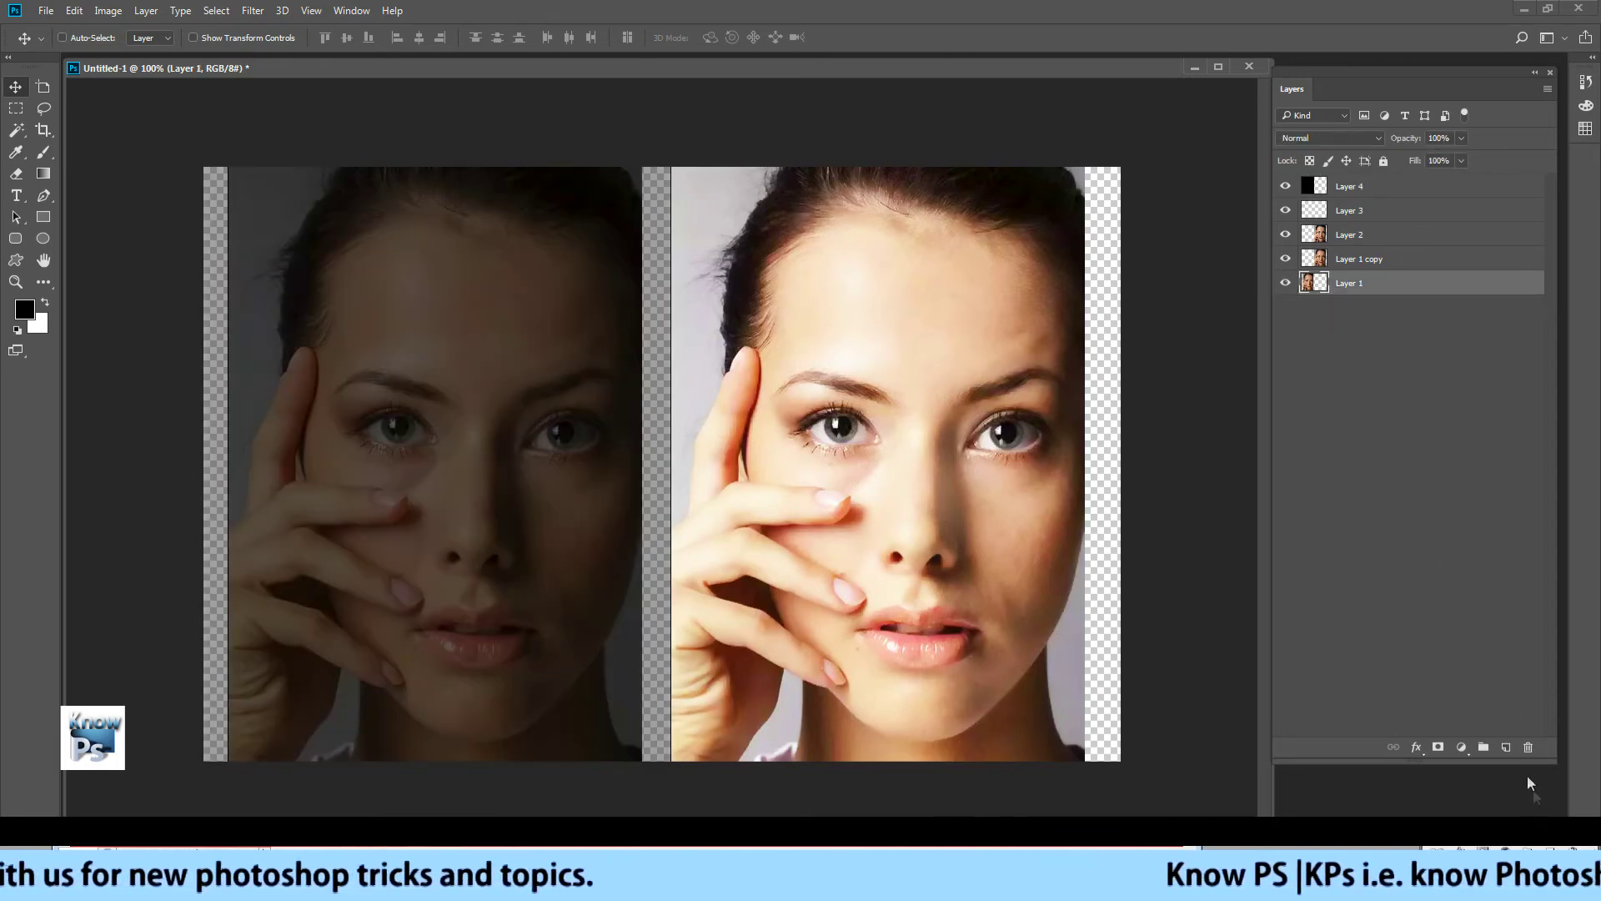
left_click(1505, 748)
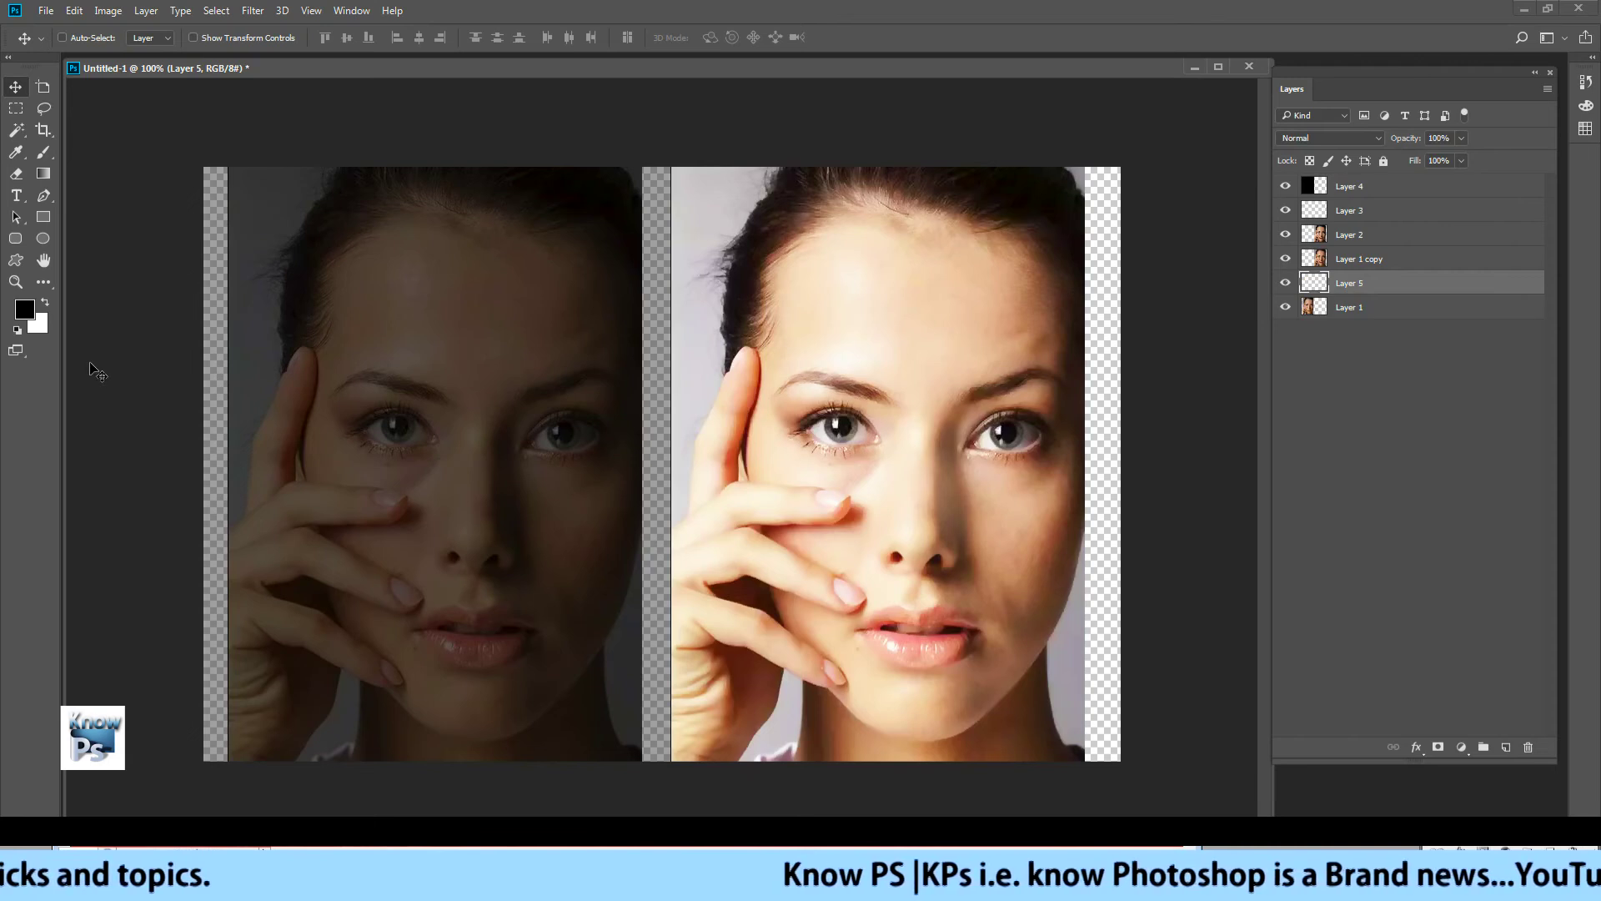
key("ctrl+BackSpace")
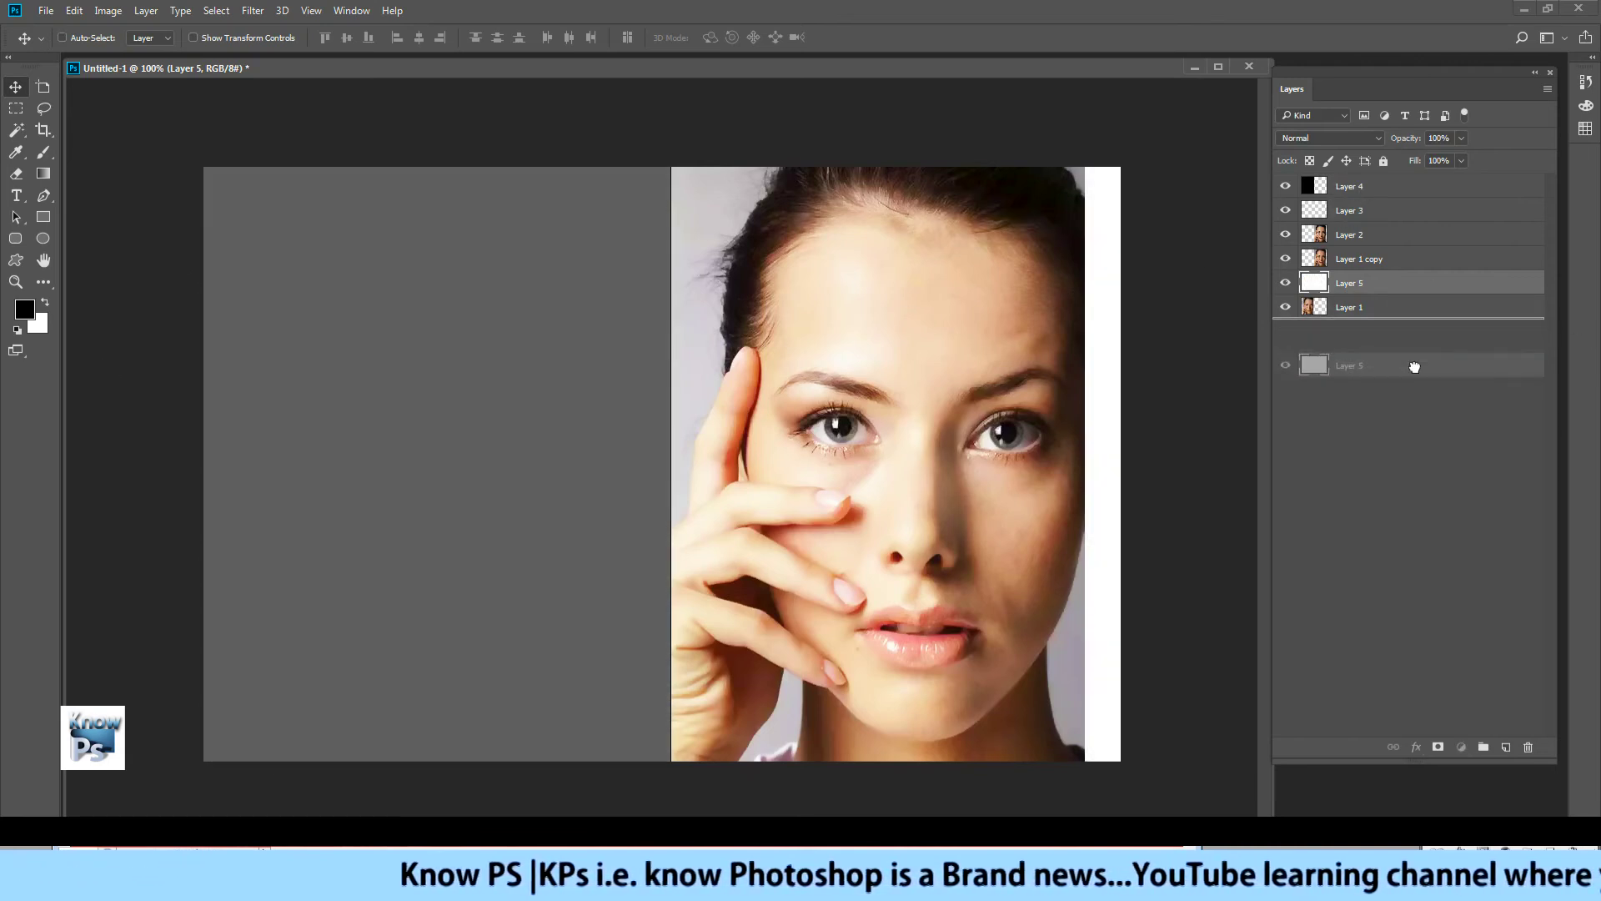
left_click_drag(1431, 288, 1416, 367)
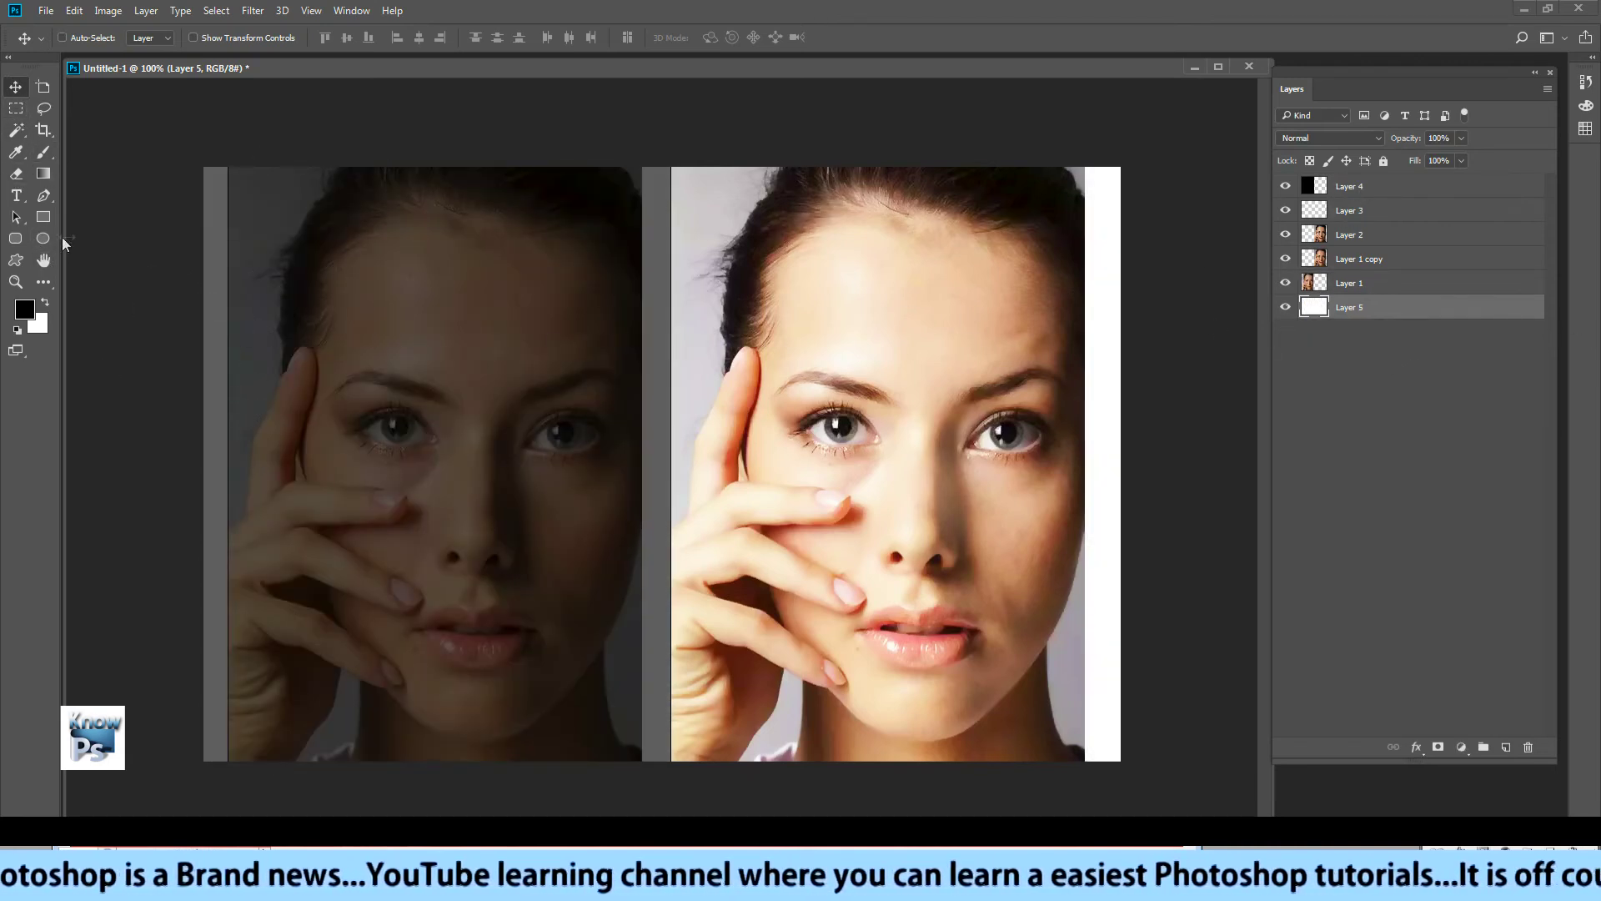
left_click(15, 259)
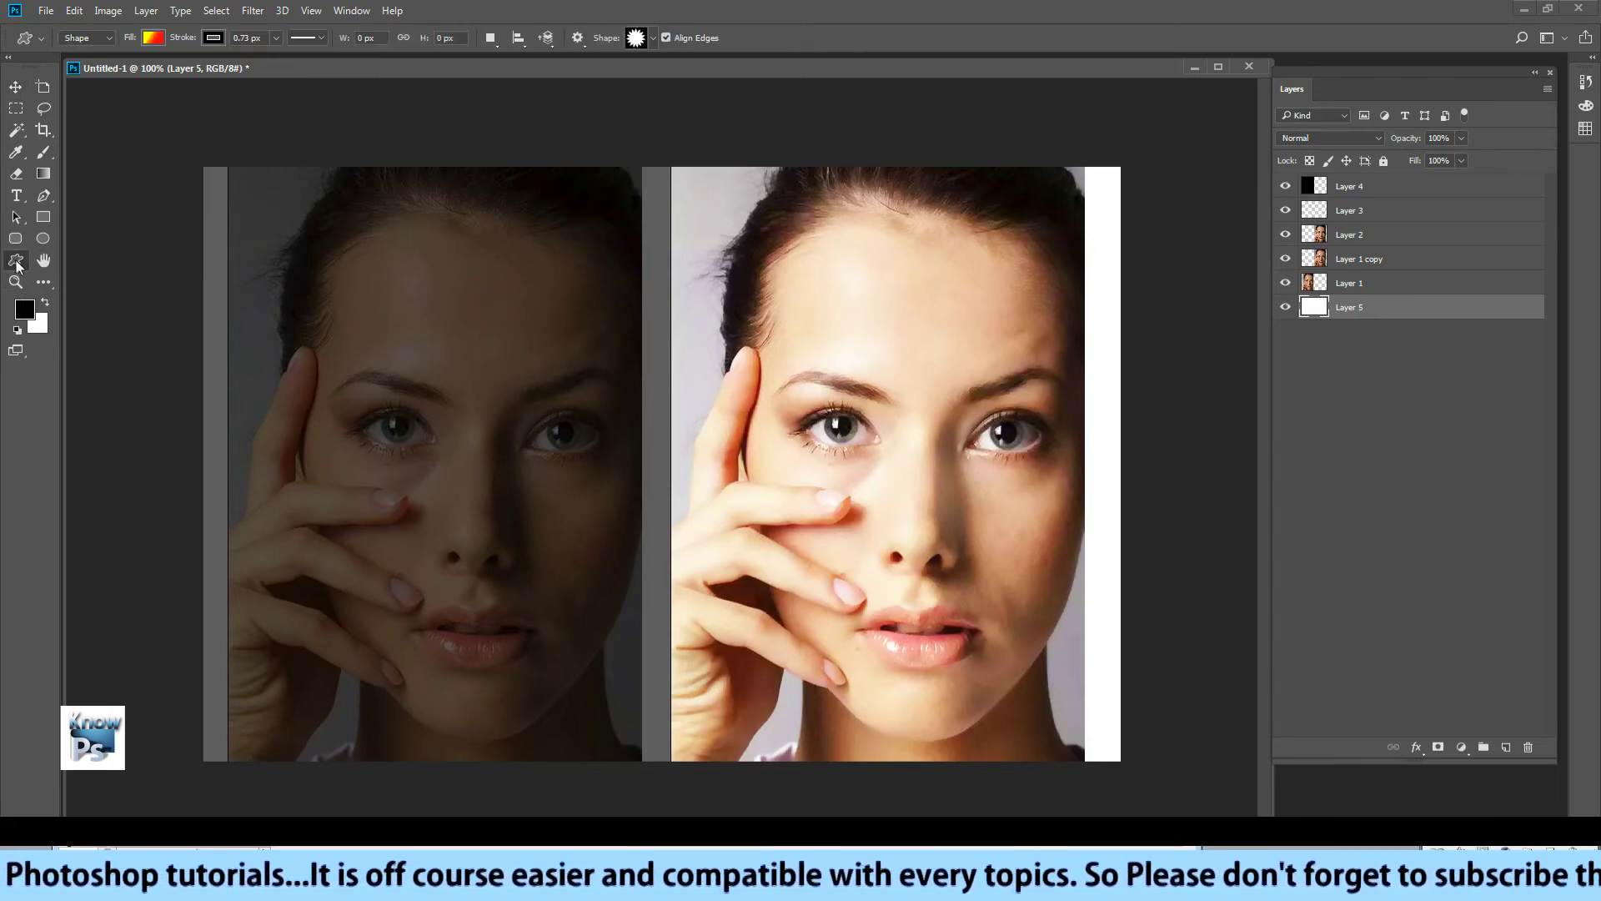
- Draw the check-box custom shape on the right-hand face's cheek
left_click(654, 39)
left_click(705, 453)
left_click(1041, 7)
left_click_drag(711, 482, 810, 565)
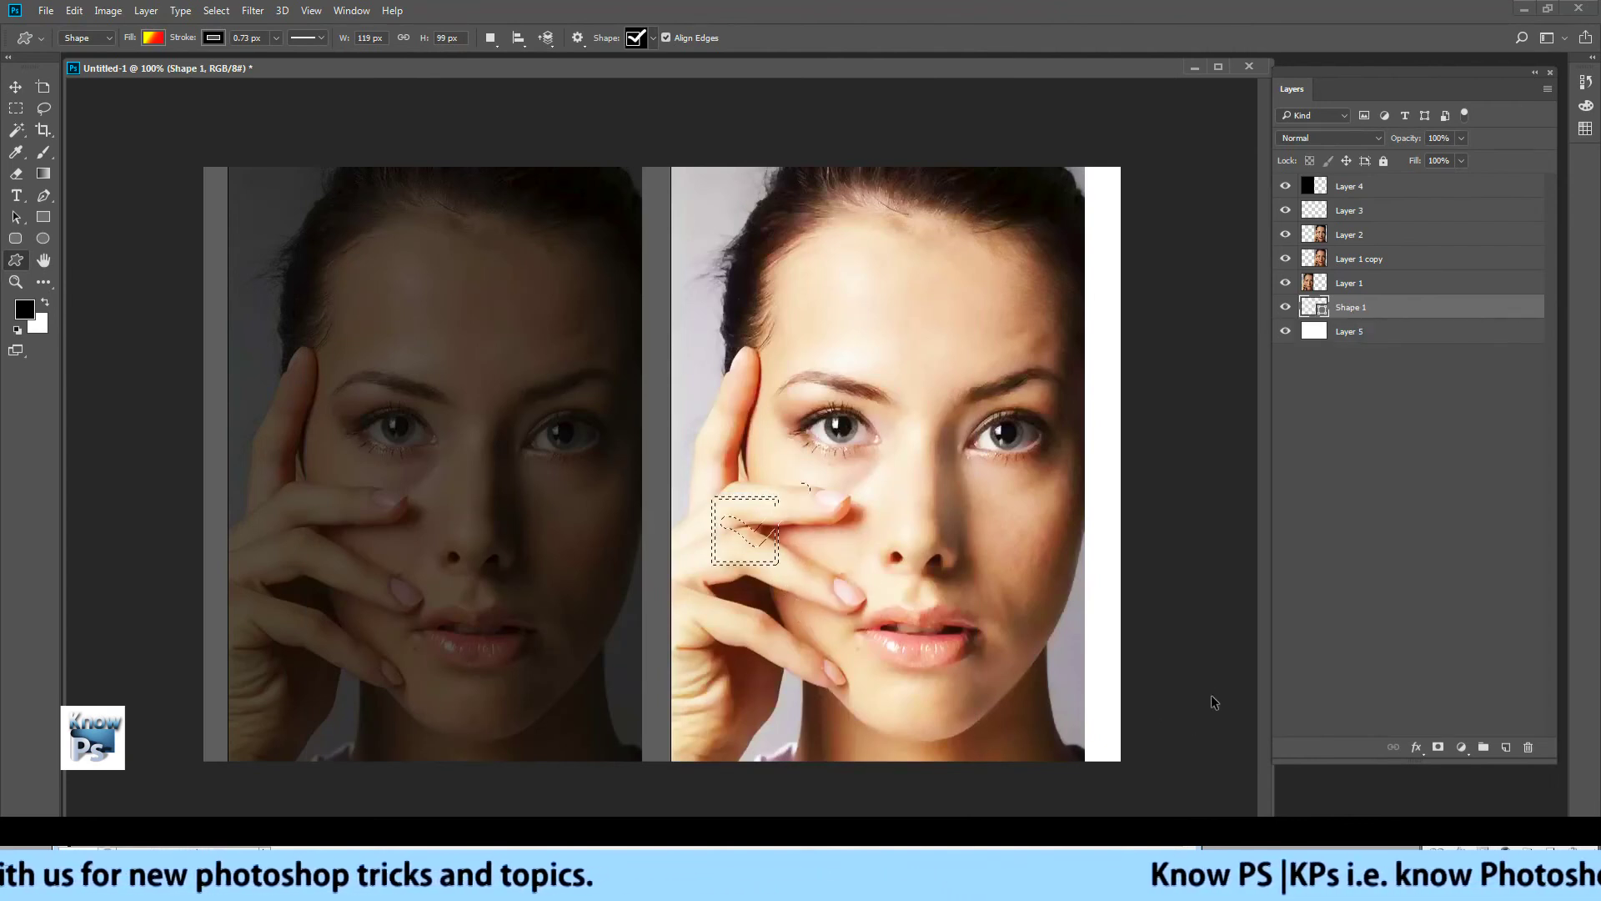
- Set the foreground colour to green and move the checkmark layer to the top of the stack
left_click(1506, 747)
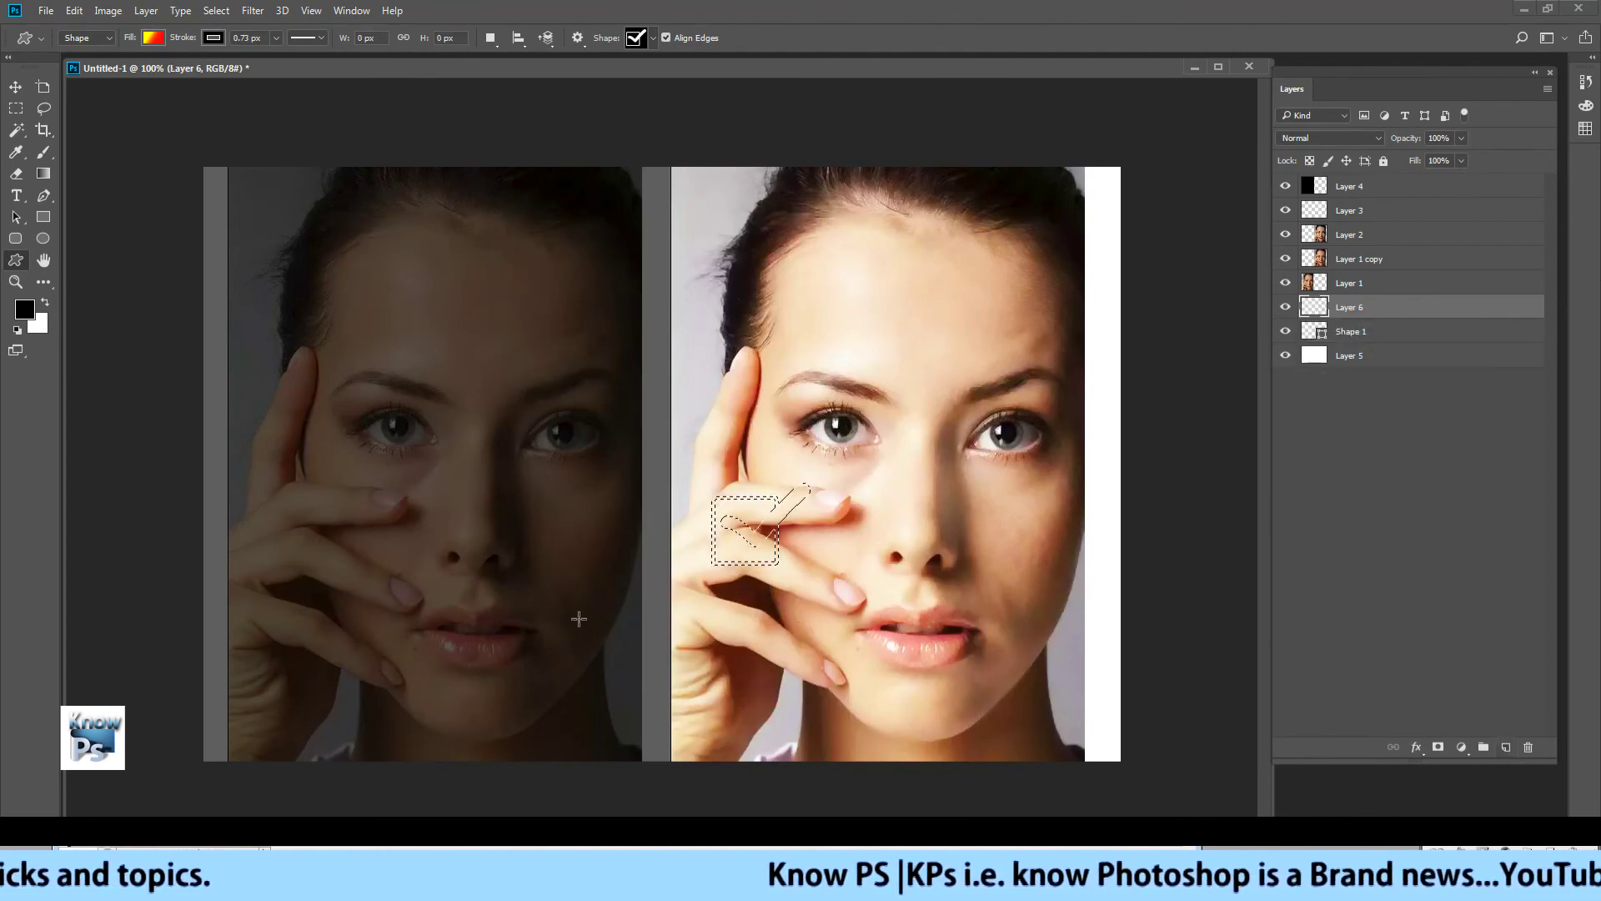
left_click(24, 310)
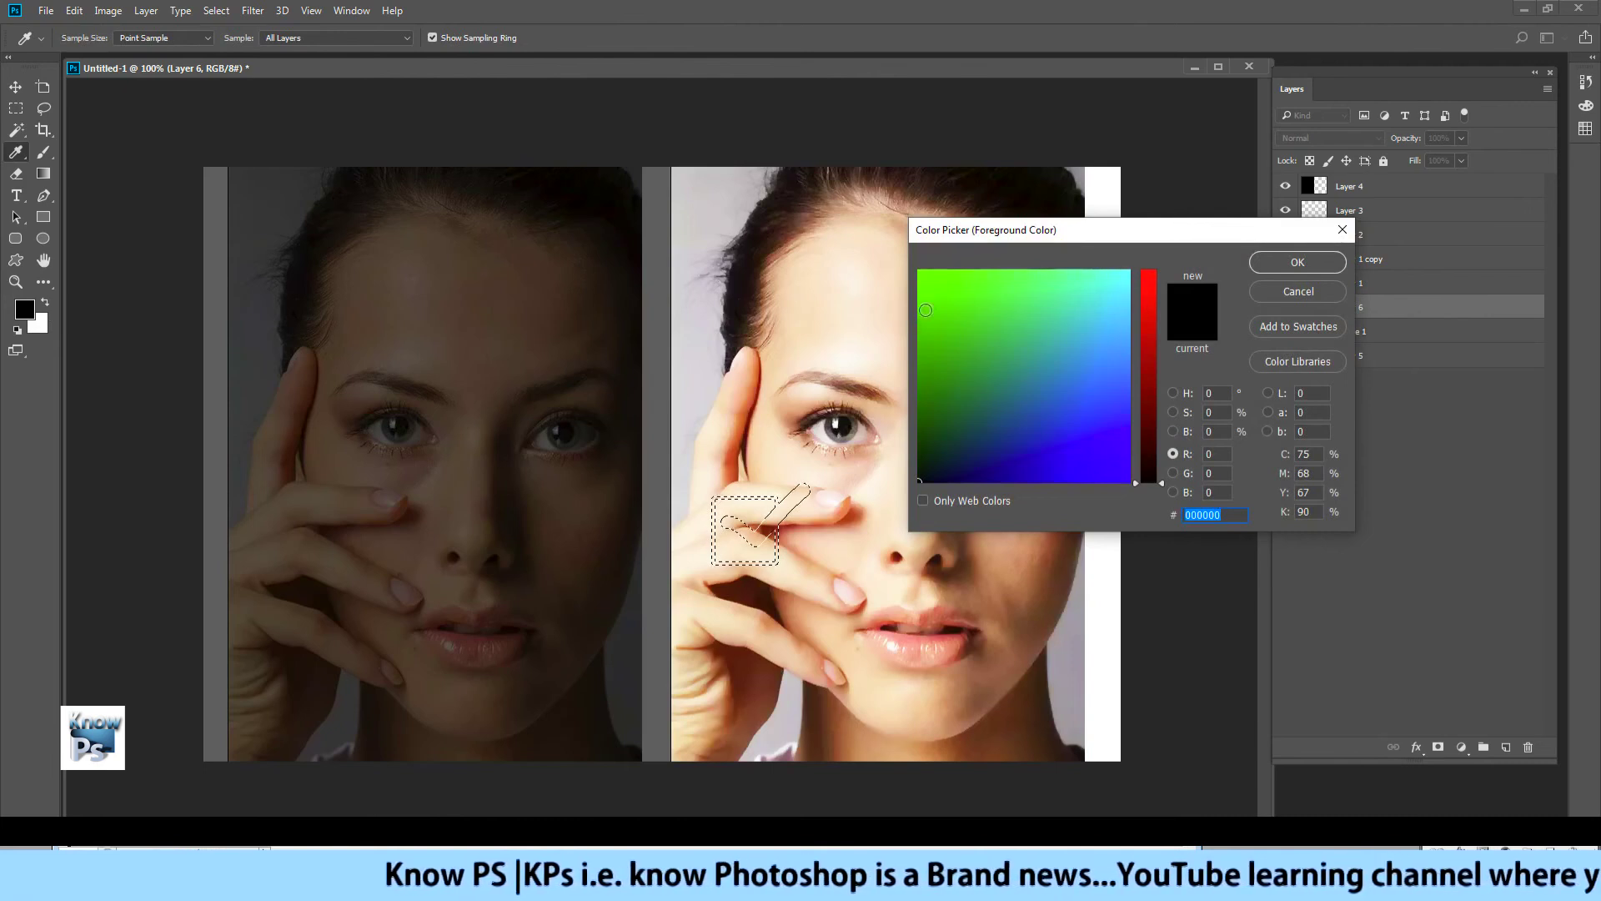
left_click(925, 310)
left_click(1297, 262)
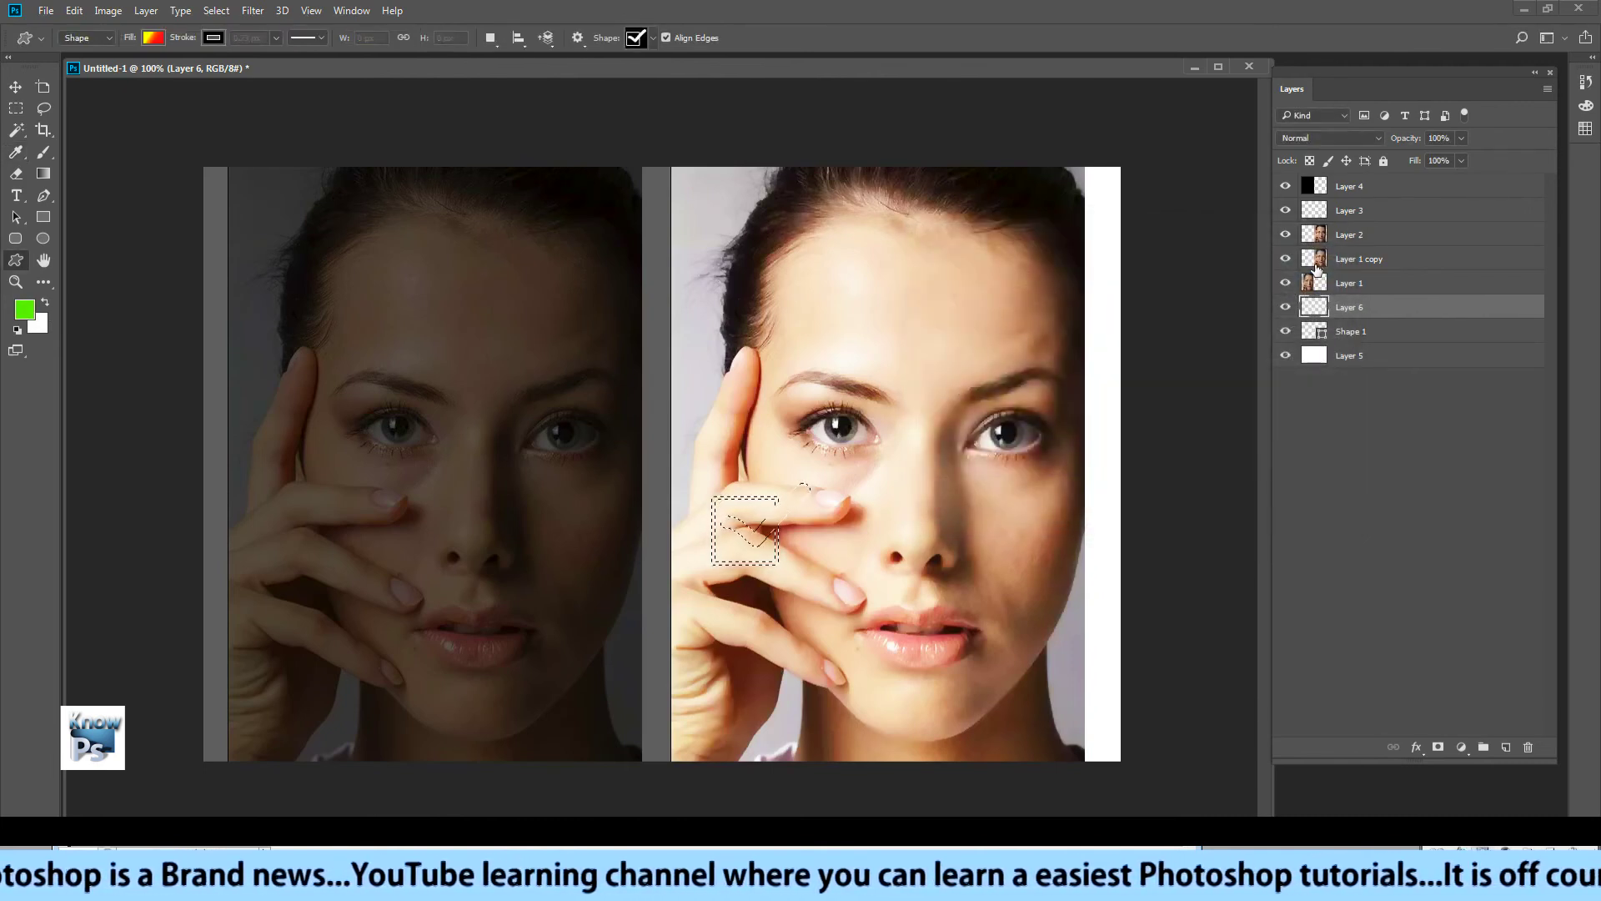
left_click_drag(1430, 312, 1401, 181)
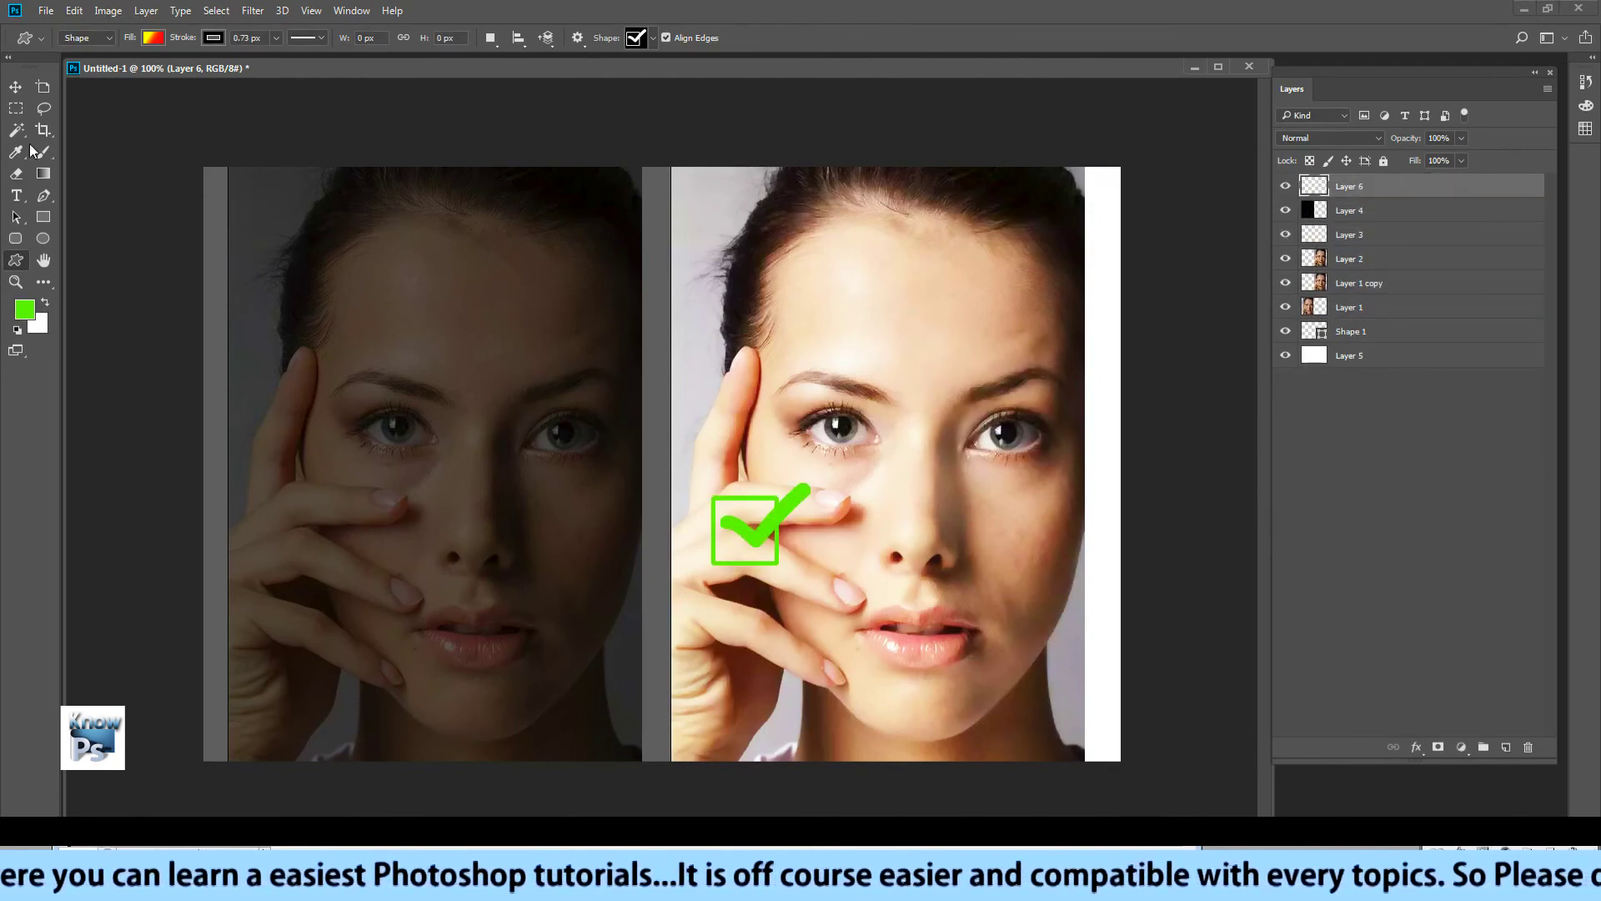
left_click(19, 88)
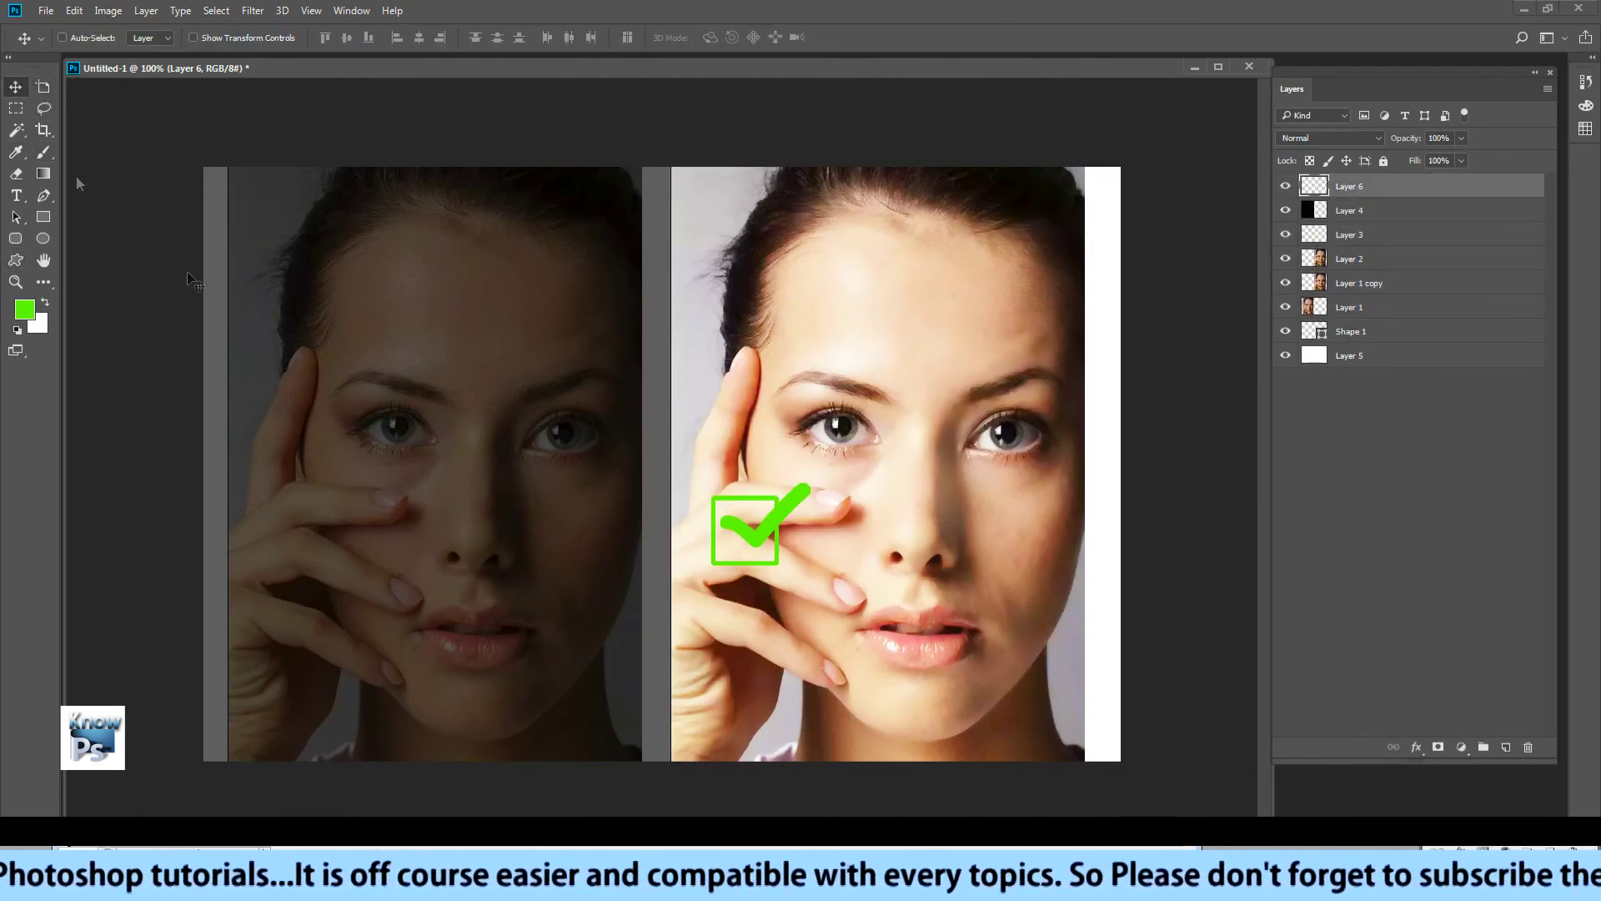